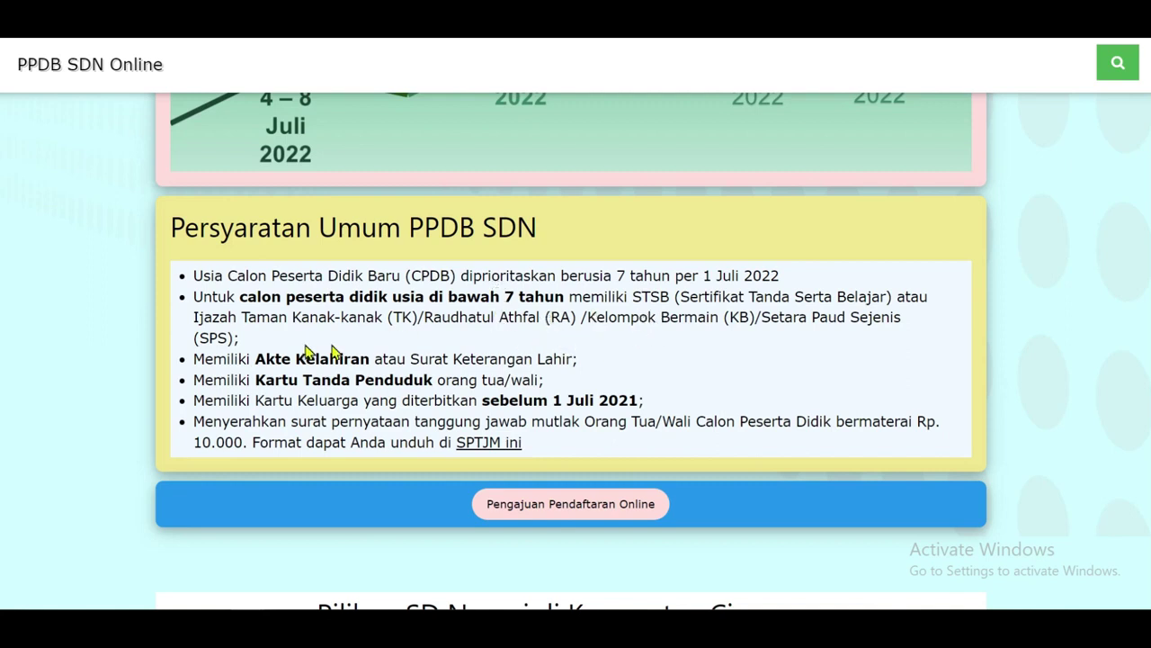
# Scroll through the Pilihan SD Negeri cards and quotas, then back up to the welcome section.
pyautogui.scroll(-1, 191, 363)
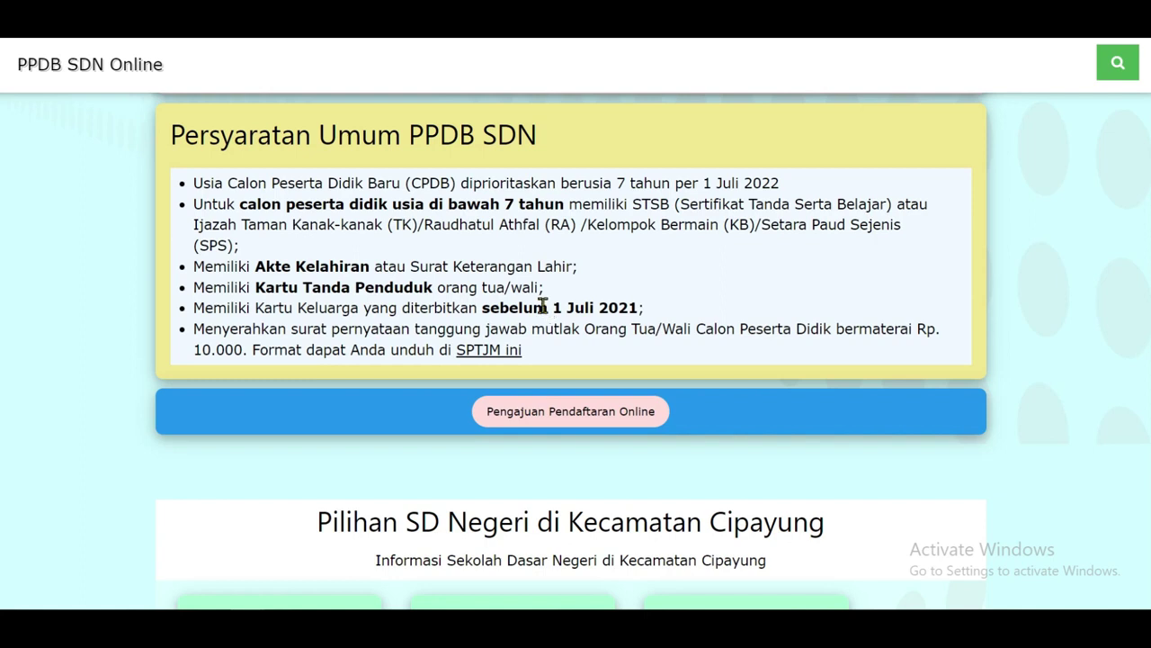
pyautogui.scroll(-1, 266, 342)
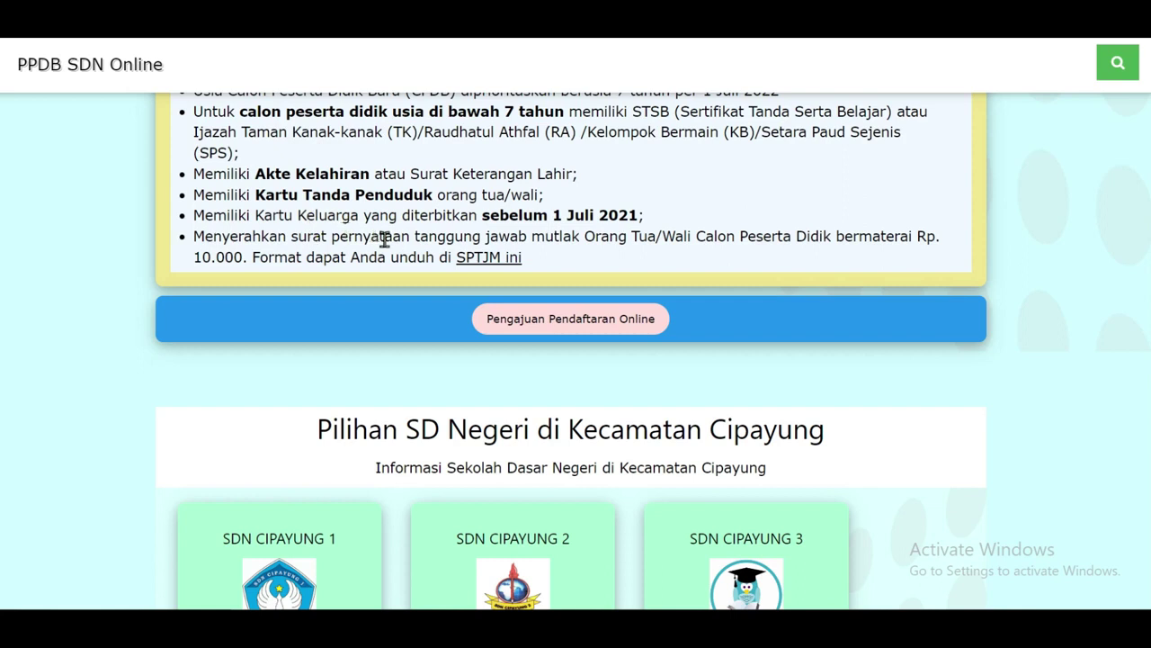
pyautogui.scroll(-1, 270, 259)
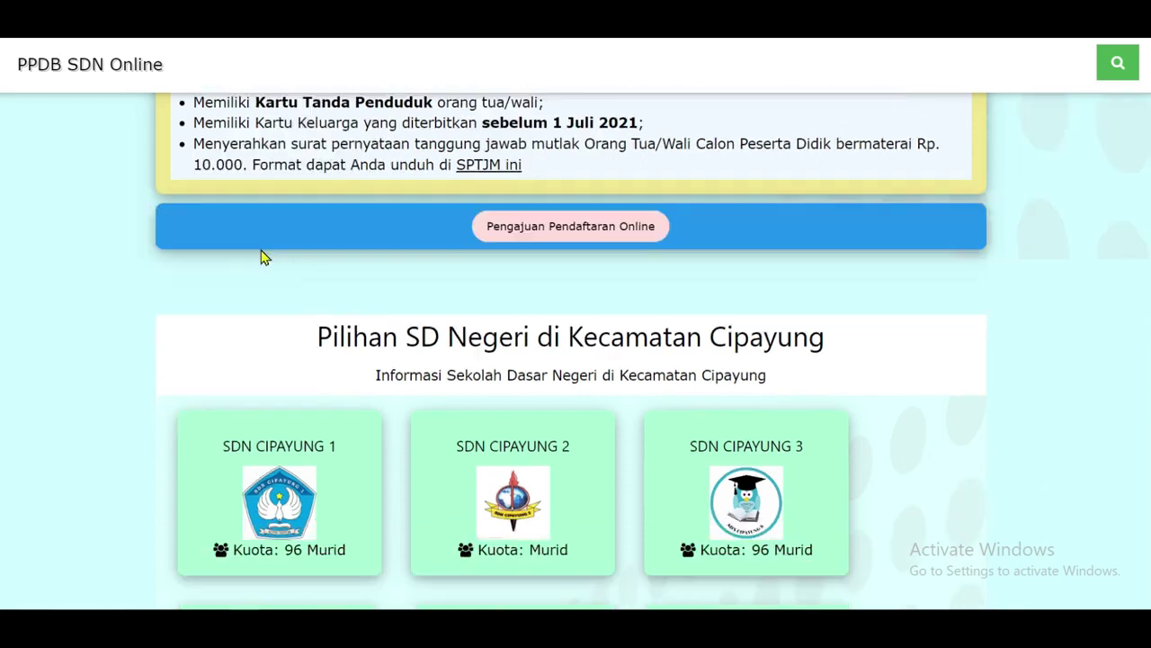
pyautogui.scroll(-2, 350, 204)
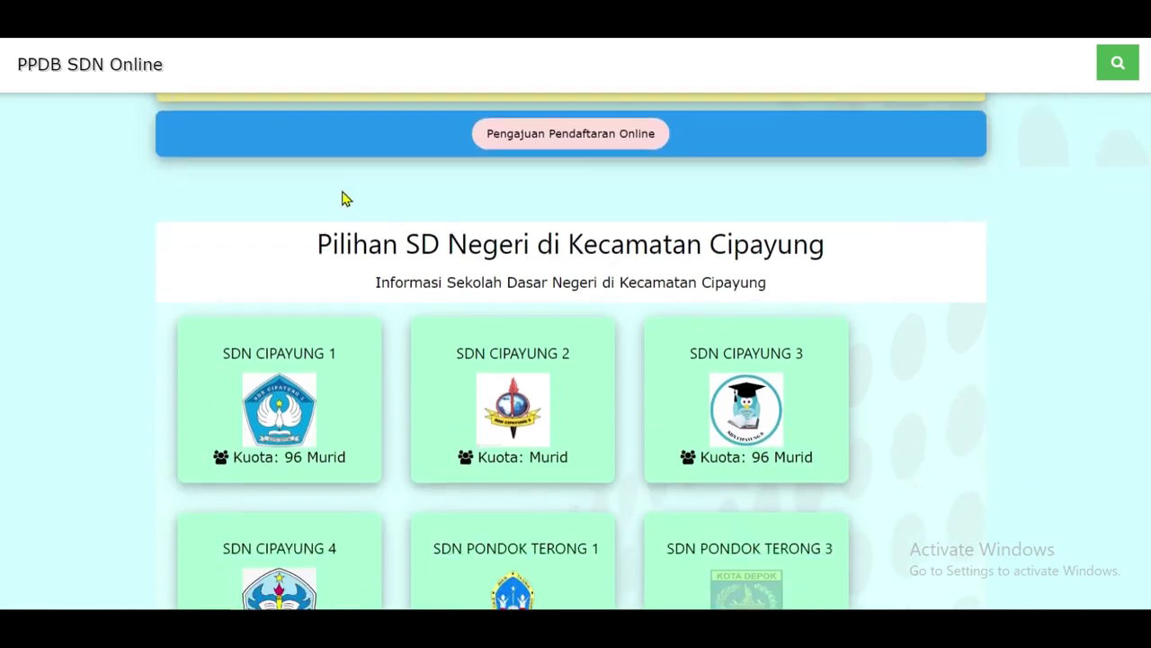
pyautogui.scroll(-2, 342, 198)
pyautogui.scroll(1, 327, 185)
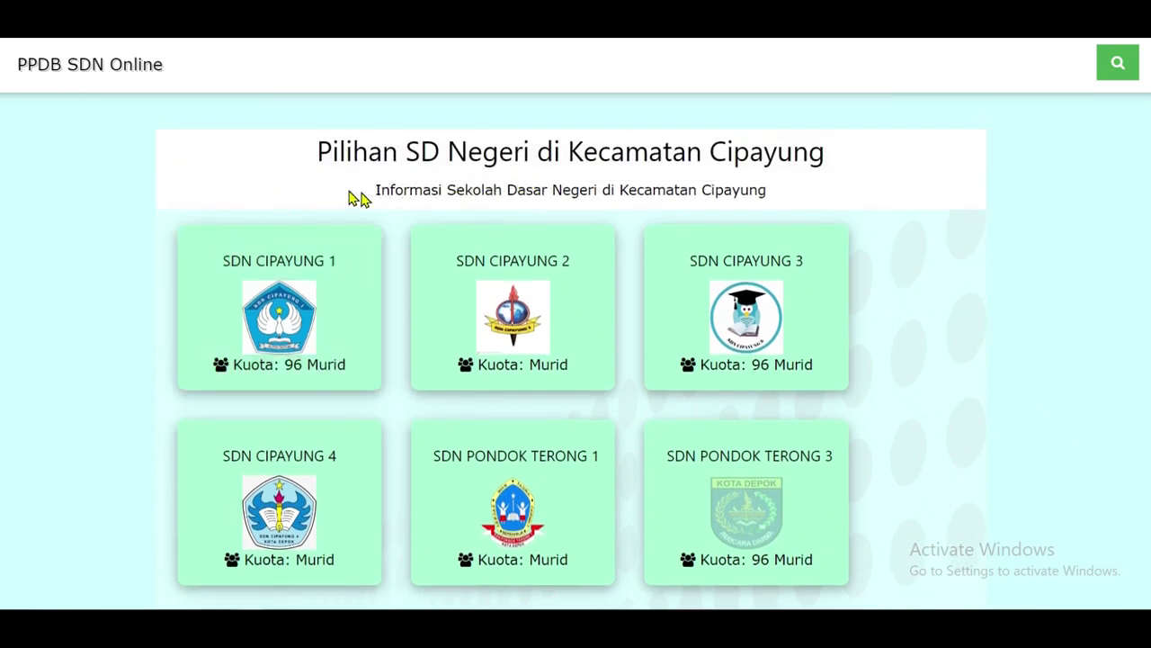
pyautogui.scroll(-3, 108, 266)
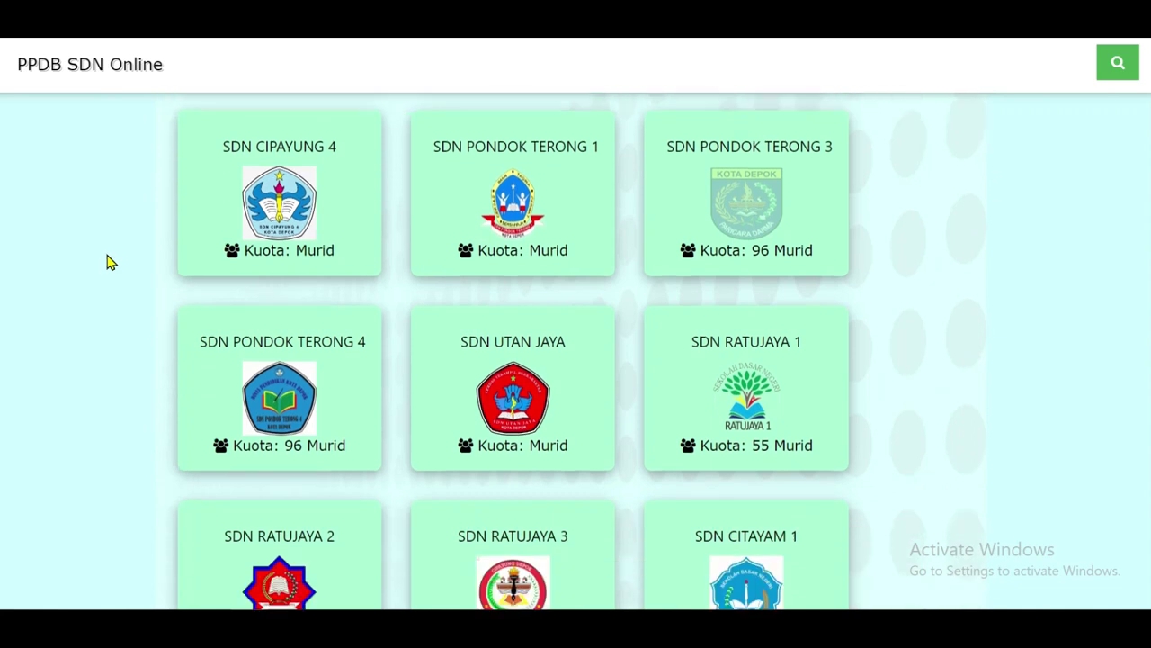
pyautogui.scroll(-2, 108, 261)
pyautogui.scroll(3, 113, 259)
pyautogui.scroll(-1, 121, 255)
pyautogui.scroll(-1, 124, 254)
pyautogui.scroll(1, 125, 255)
pyautogui.scroll(-3, 131, 254)
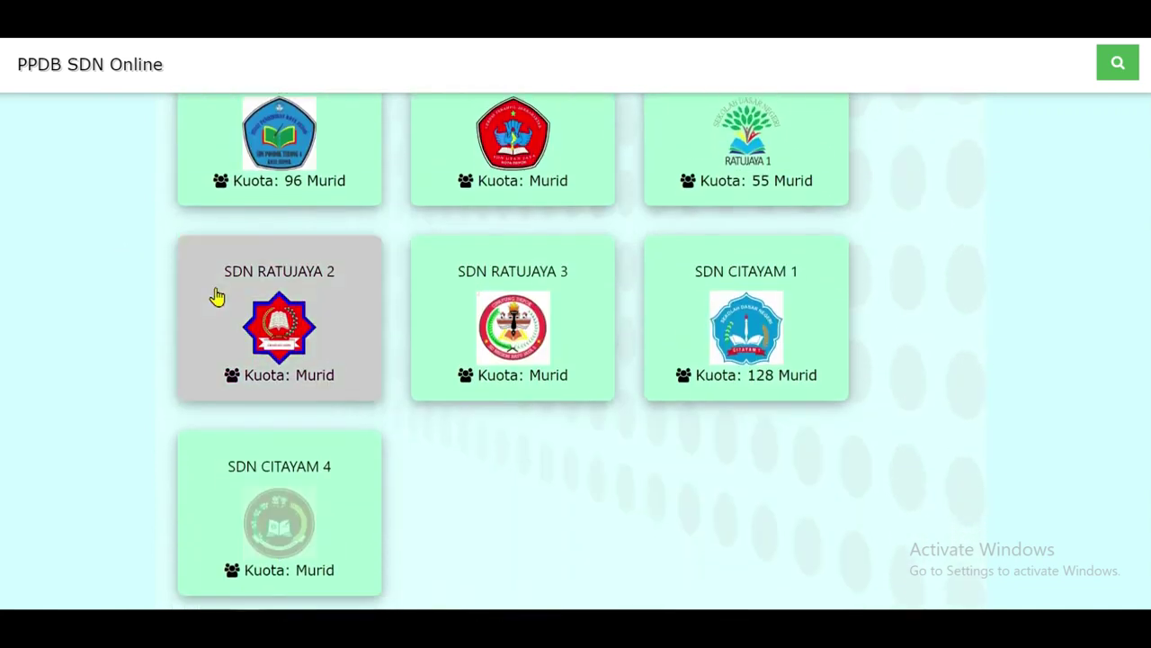
pyautogui.scroll(5, 219, 295)
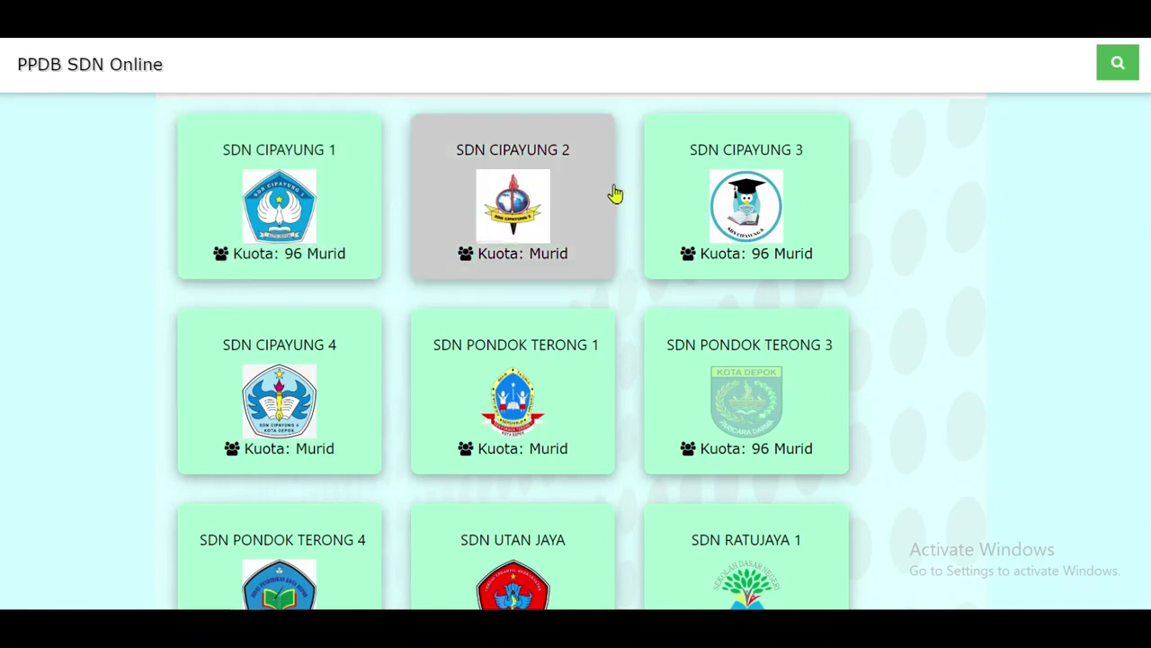
pyautogui.scroll(-2, 295, 404)
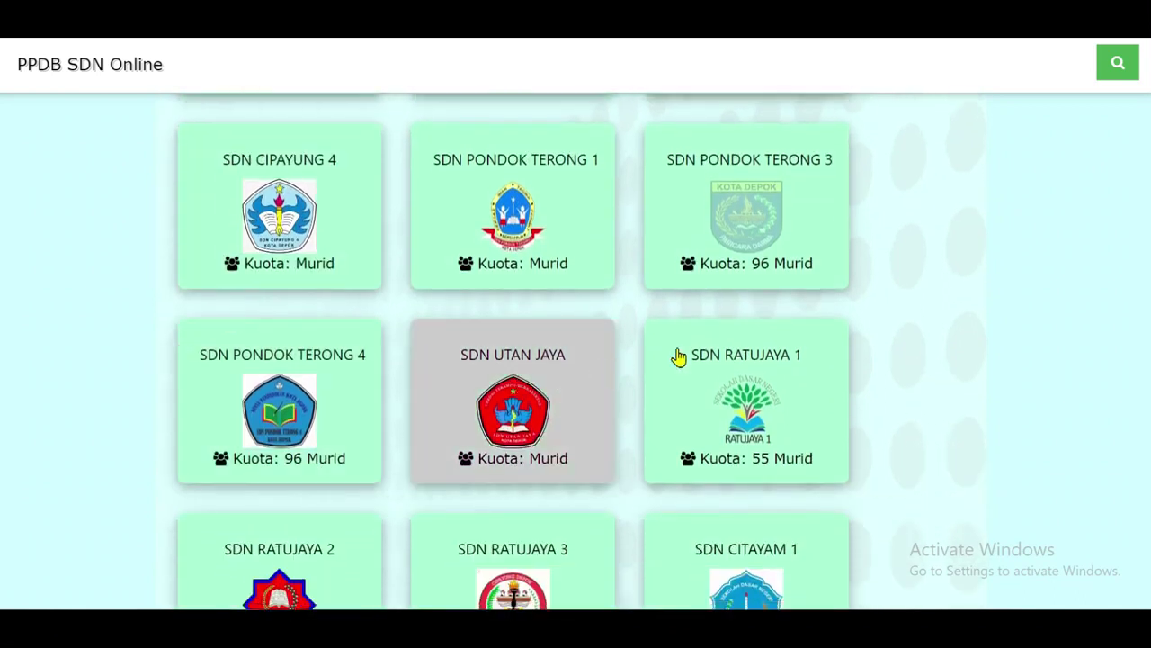
pyautogui.scroll(-3, 763, 412)
pyautogui.scroll(5, 356, 376)
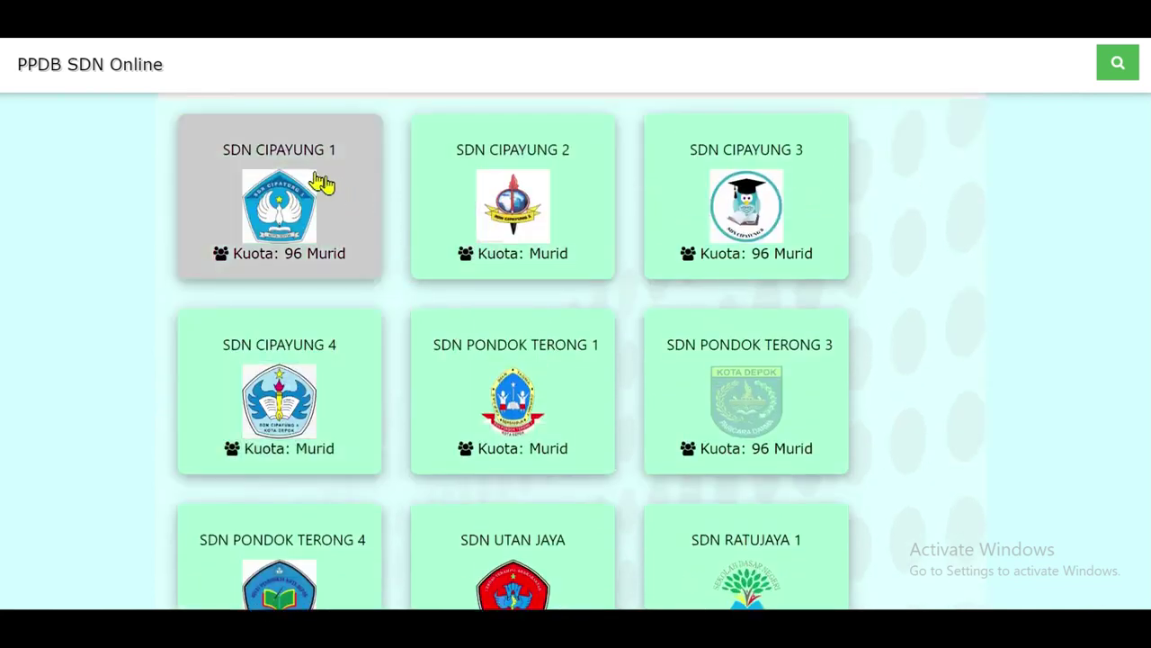
pyautogui.scroll(-5, 442, 586)
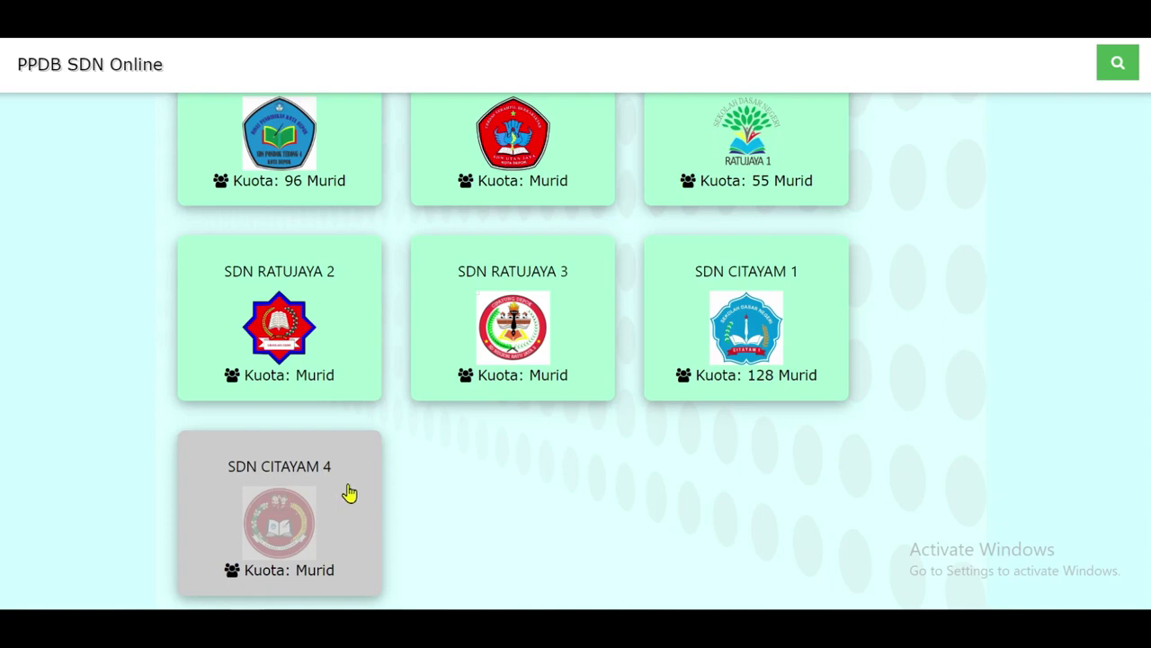
pyautogui.scroll(3, 836, 412)
pyautogui.scroll(13, 835, 412)
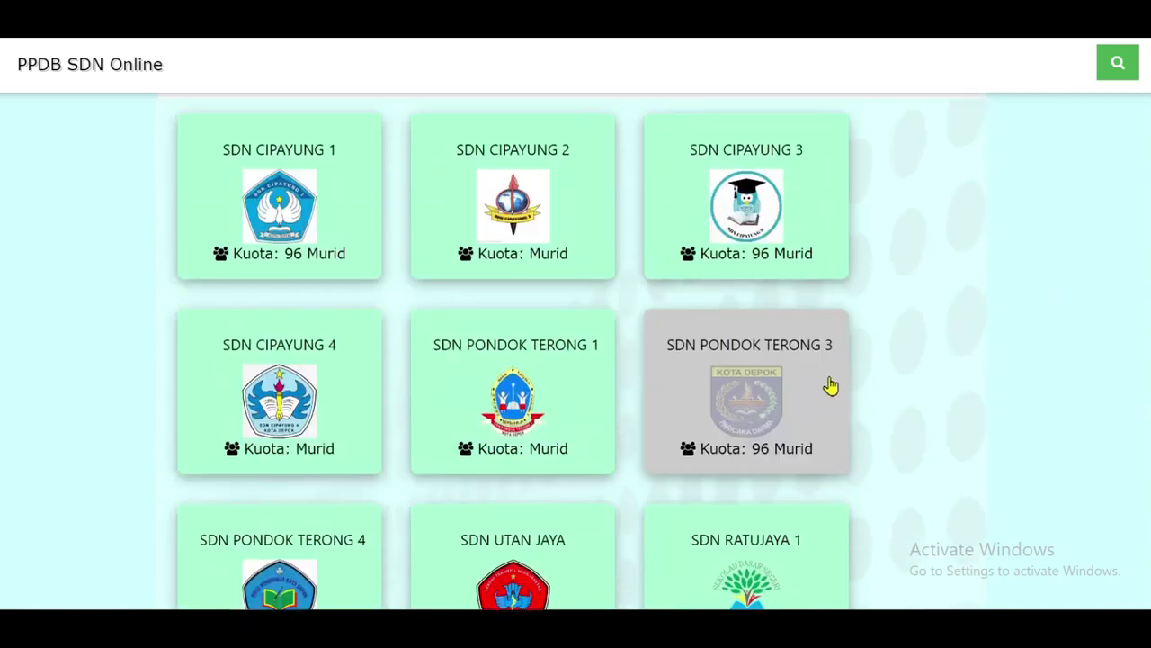
pyautogui.scroll(14, 752, 326)
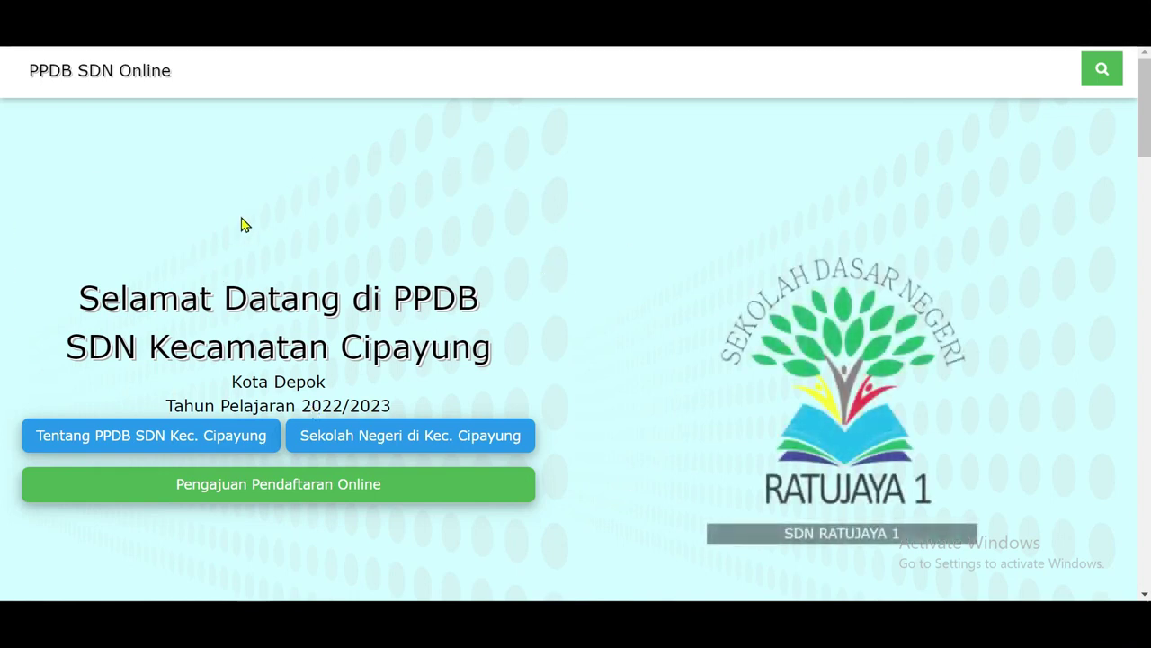
# Scroll past Tentang and Persyaratan to the school cards and open SDN Pondok Terong 4's information.
pyautogui.scroll(-2, 241, 225)
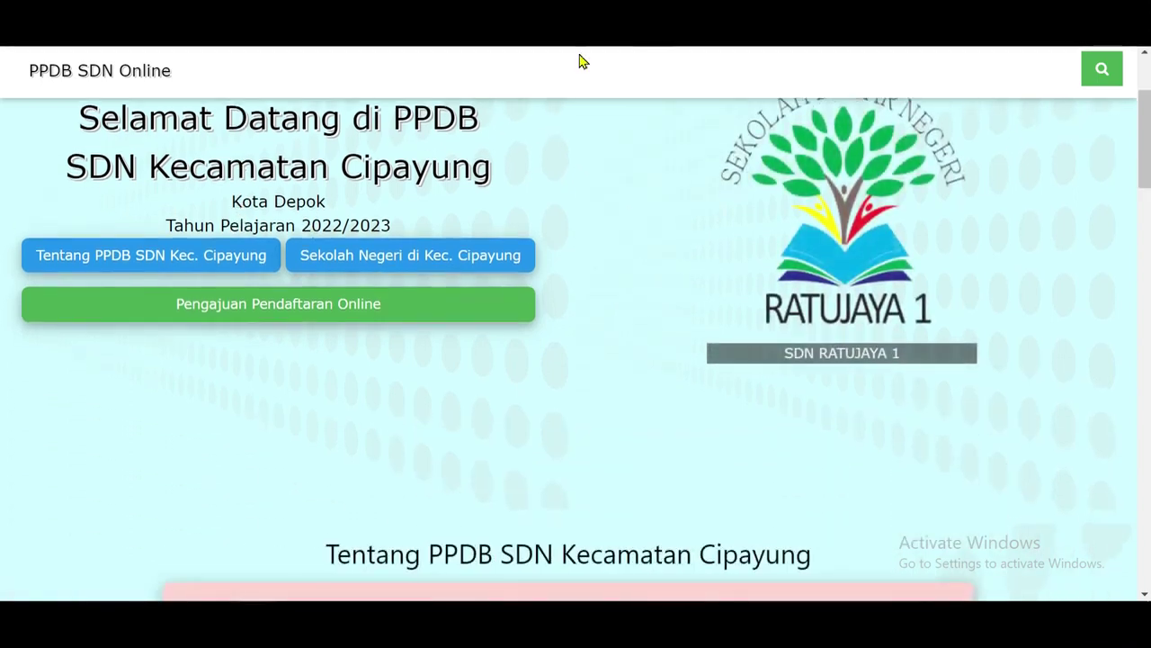
pyautogui.scroll(-2, 333, 386)
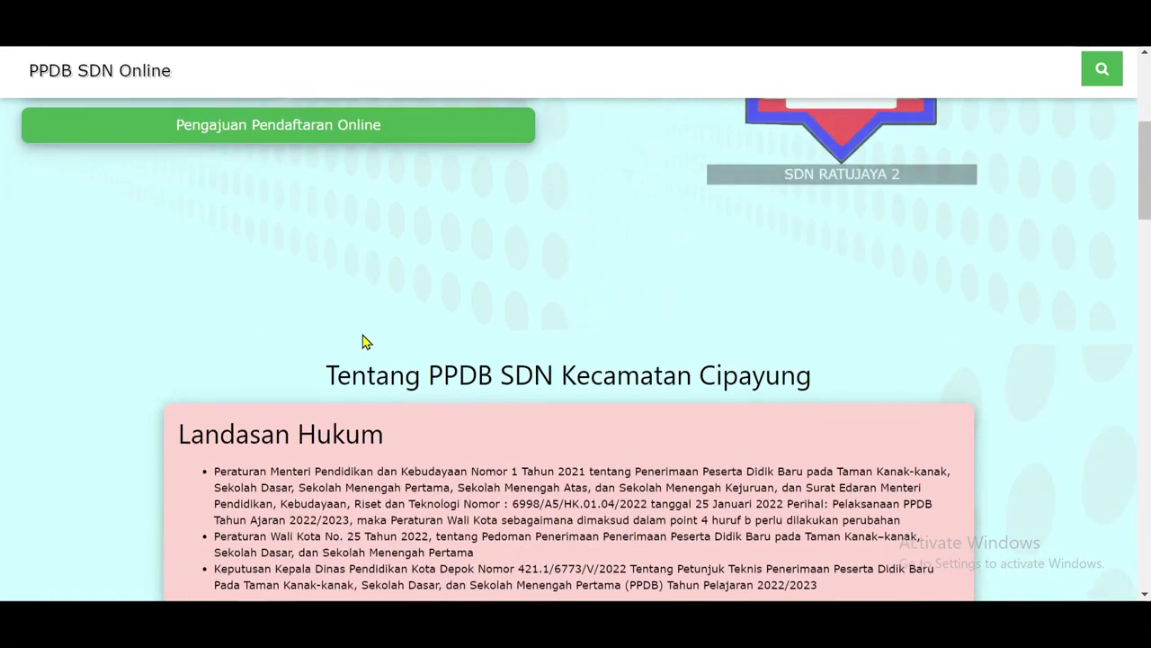
pyautogui.scroll(-10, 342, 296)
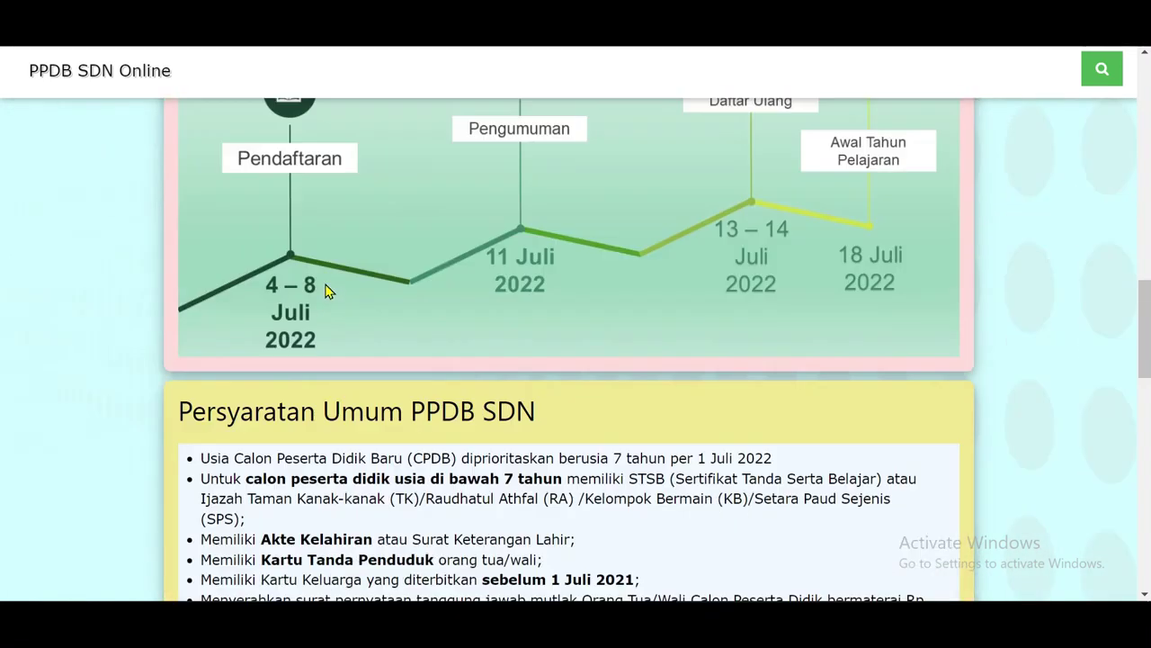
pyautogui.scroll(-4, 326, 302)
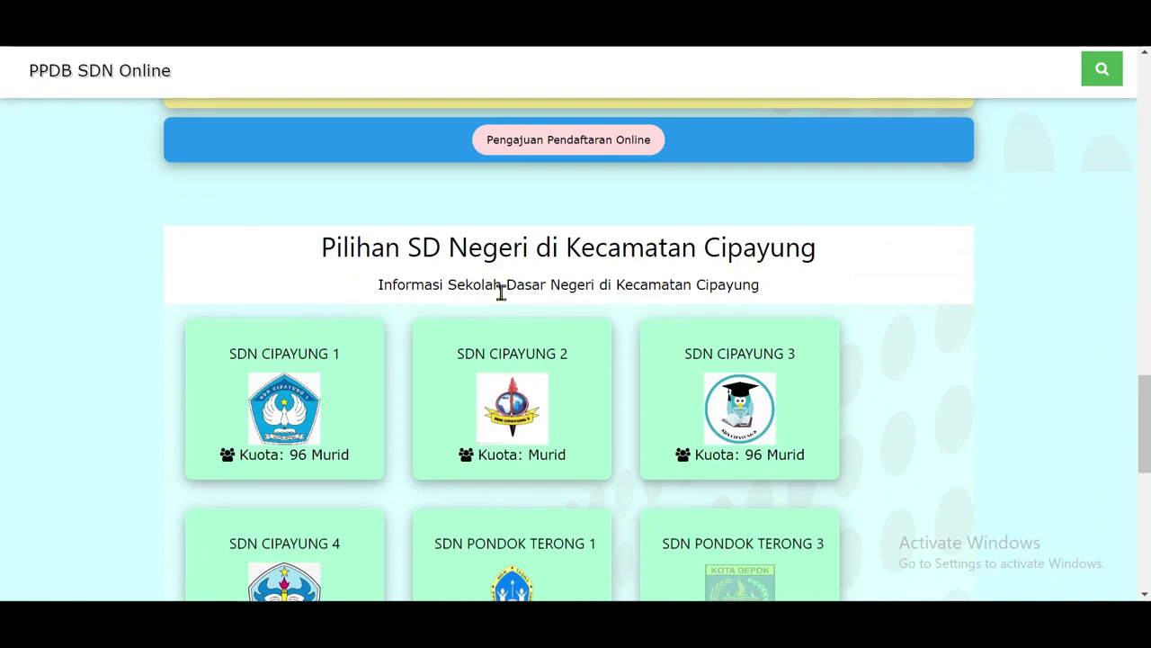
pyautogui.scroll(-2, 689, 368)
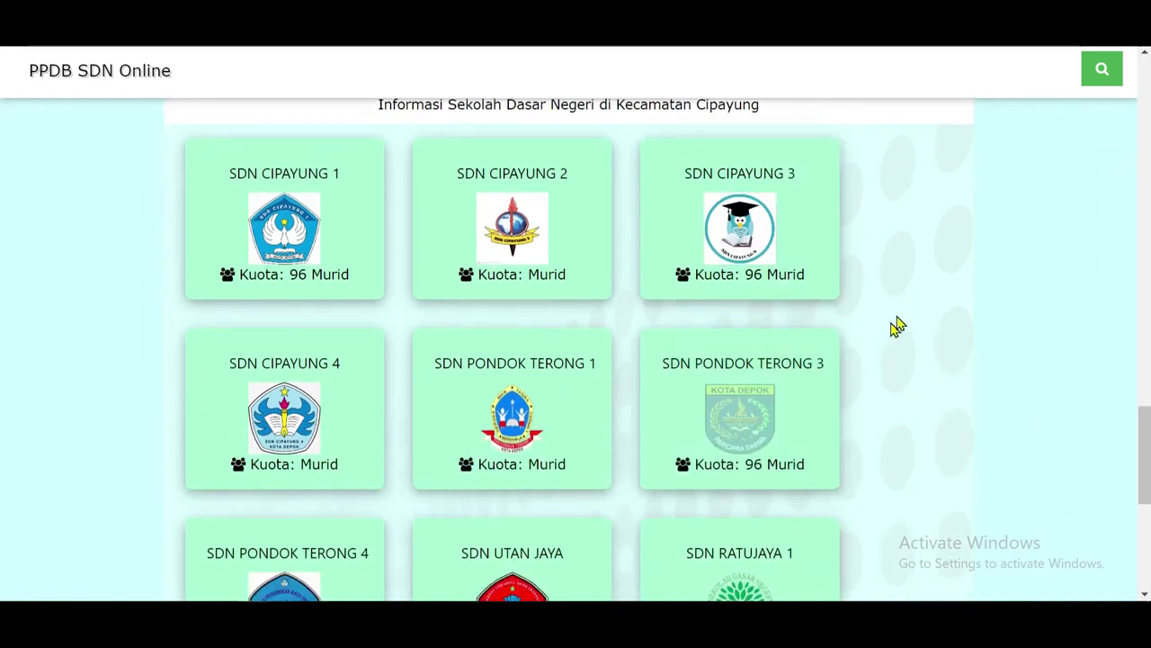
pyautogui.scroll(-1, 896, 284)
pyautogui.scroll(-3, 894, 290)
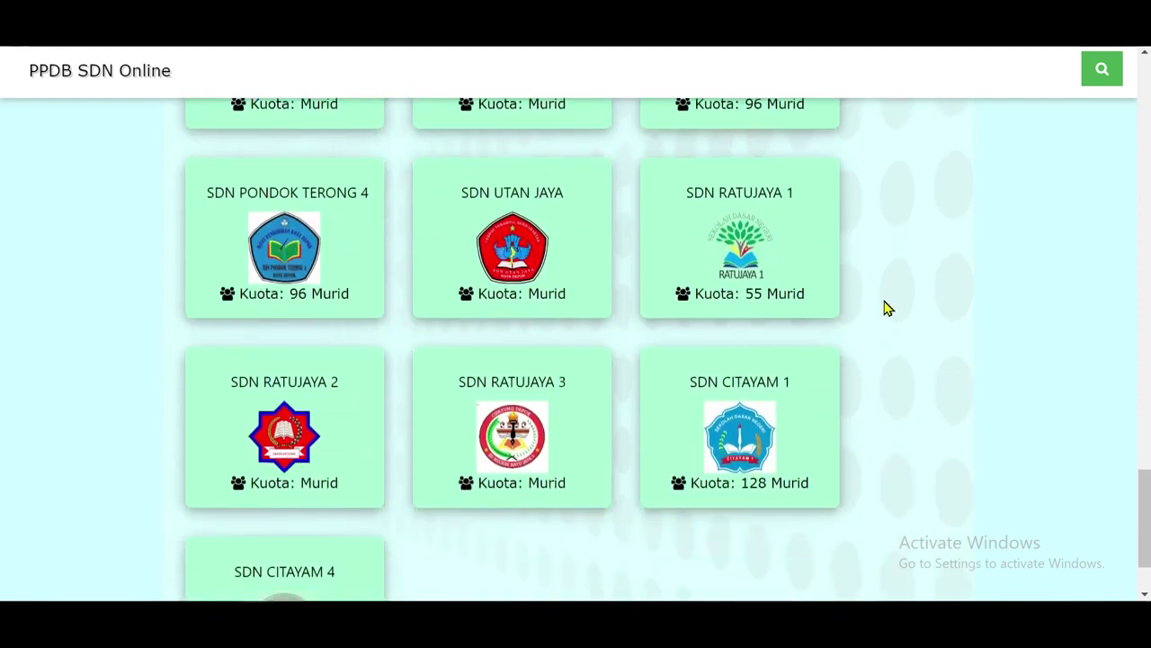
pyautogui.scroll(1, 837, 333)
pyautogui.scroll(4, 821, 336)
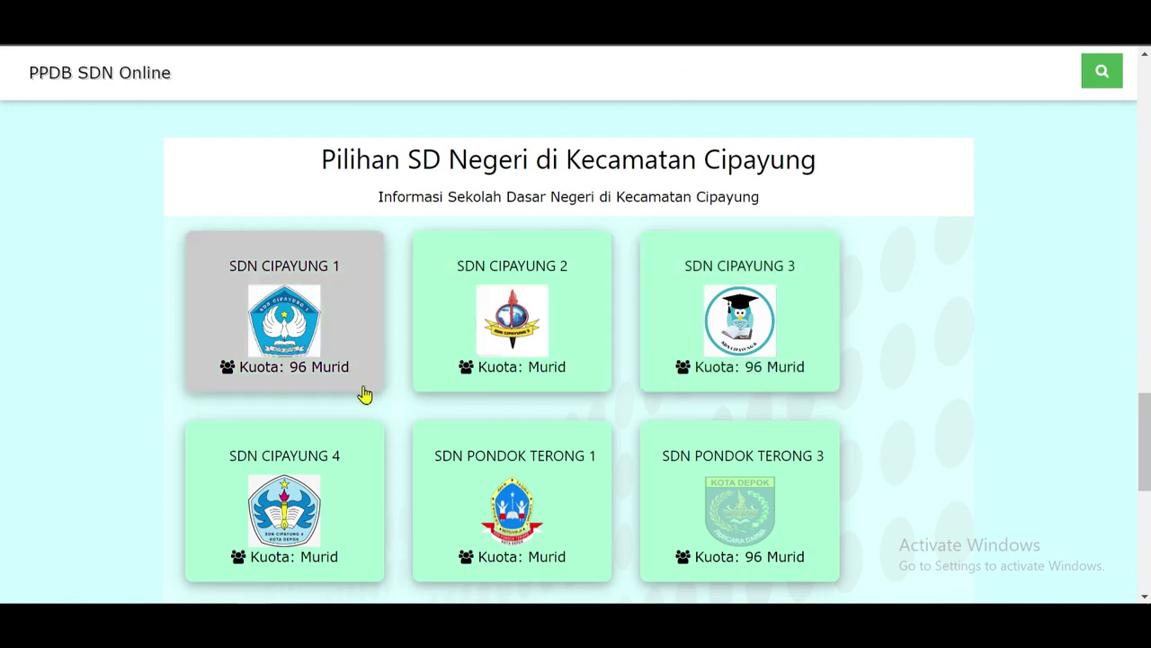
pyautogui.scroll(-1, 363, 396)
pyautogui.scroll(-1, 350, 400)
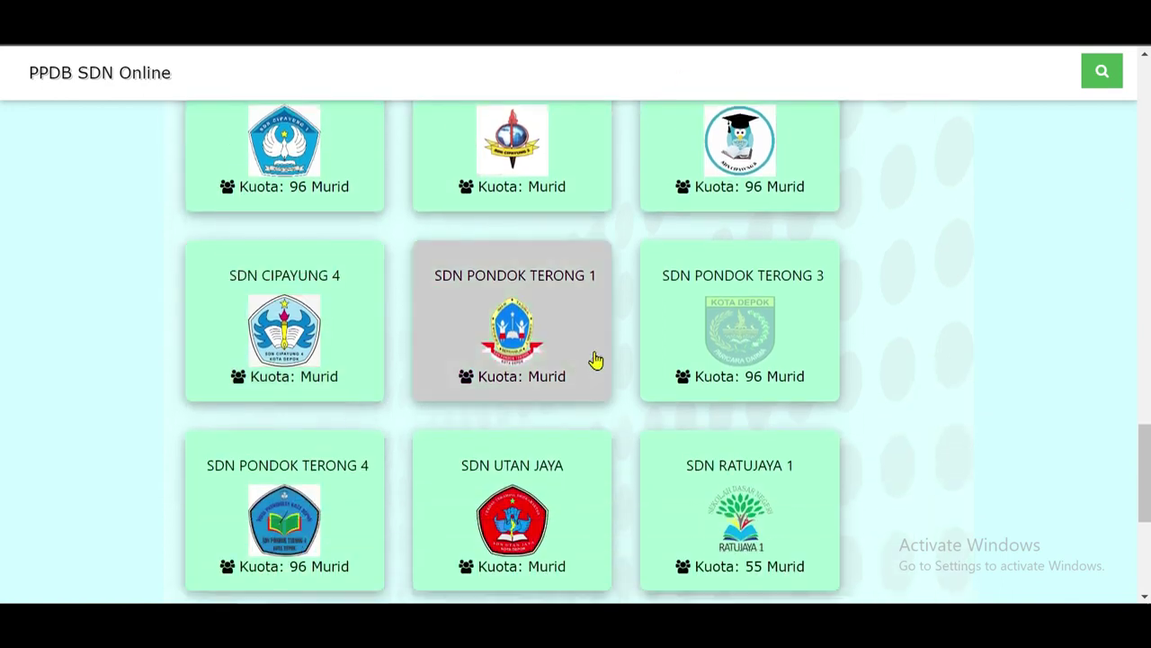
pyautogui.scroll(-1, 393, 390)
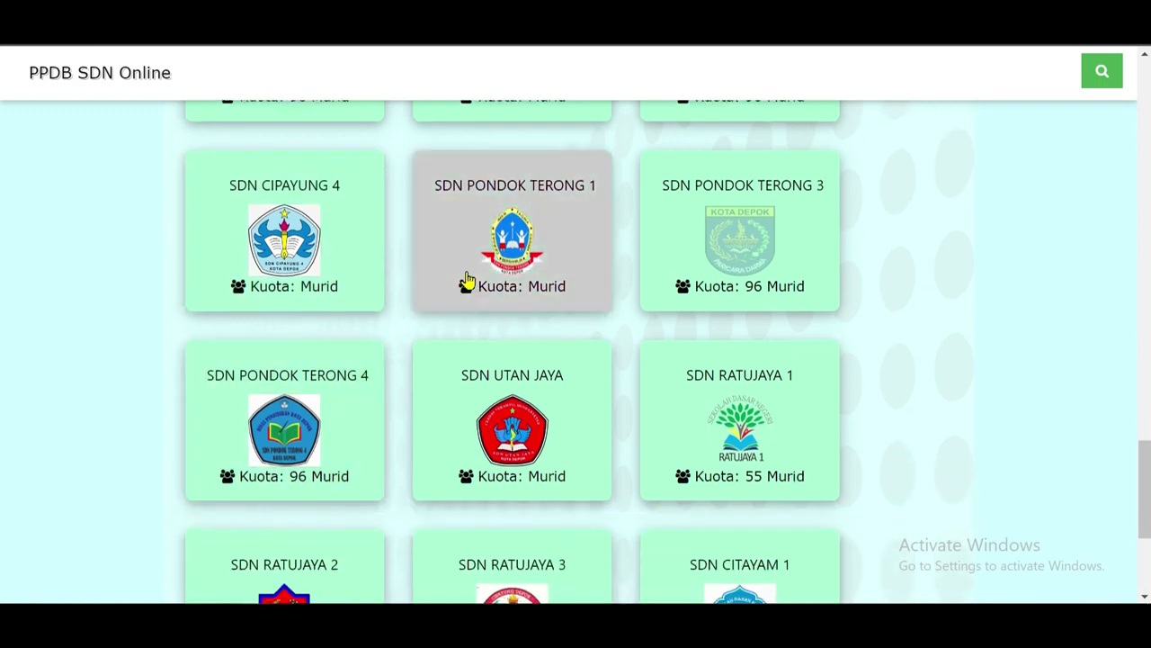
pyautogui.scroll(-2, 361, 320)
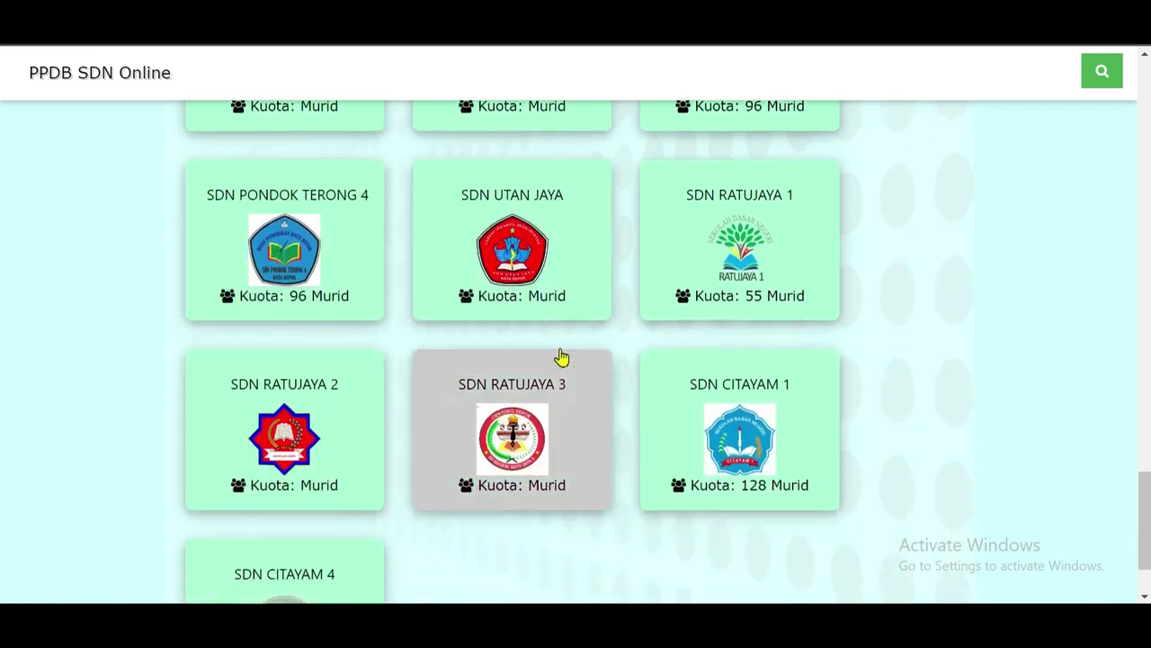
pyautogui.scroll(-1, 360, 357)
pyautogui.scroll(2, 288, 397)
pyautogui.click(277, 359)
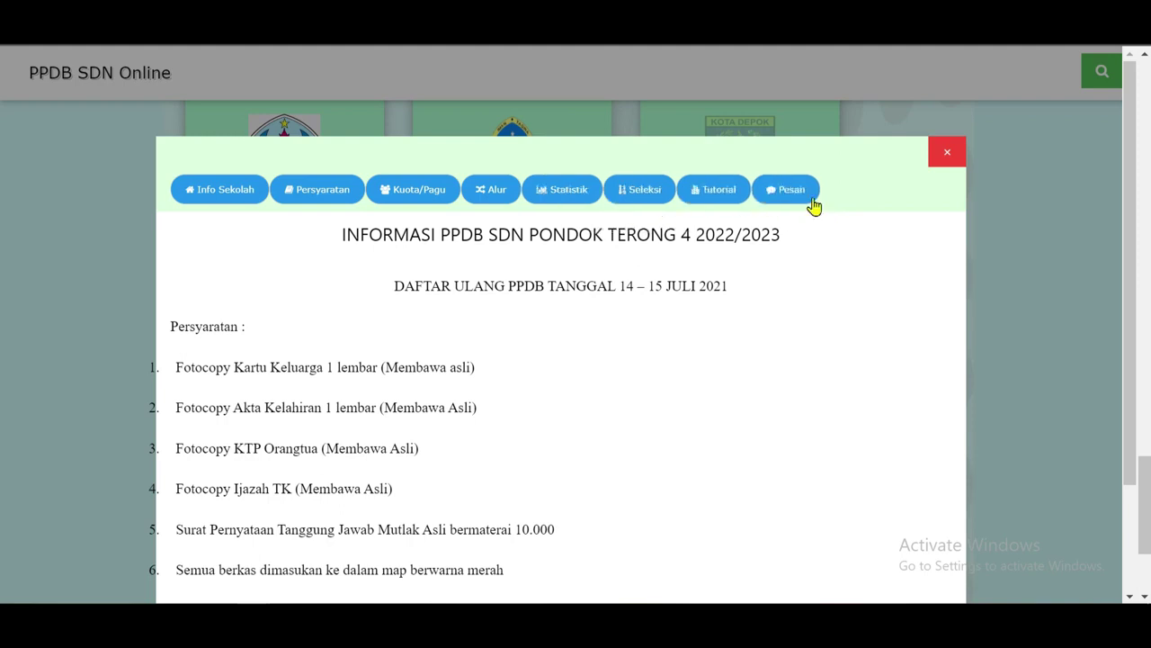
# Load SDN Pondok Terong 4's general information and PPDB 2022/2023 schedule.
pyautogui.click(219, 195)
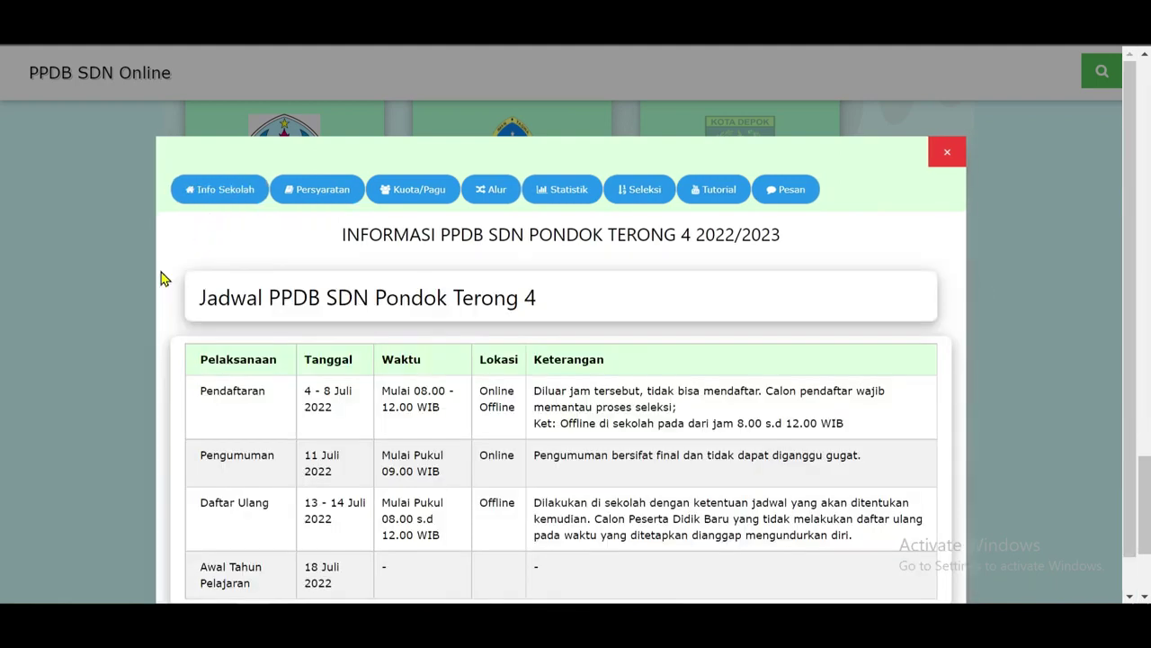
# Read the Jadwal PPDB table, then bring up the school's registration requirements.
pyautogui.scroll(-1, 170, 303)
pyautogui.scroll(-1, 170, 314)
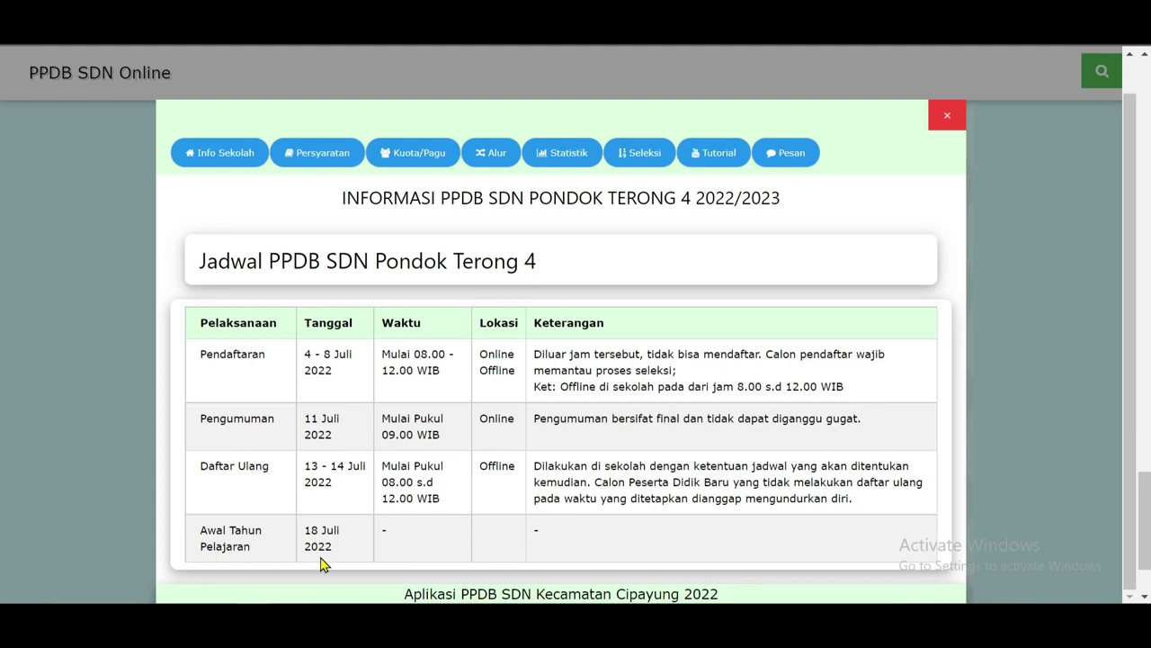
pyautogui.scroll(-1, 349, 518)
pyautogui.click(311, 155)
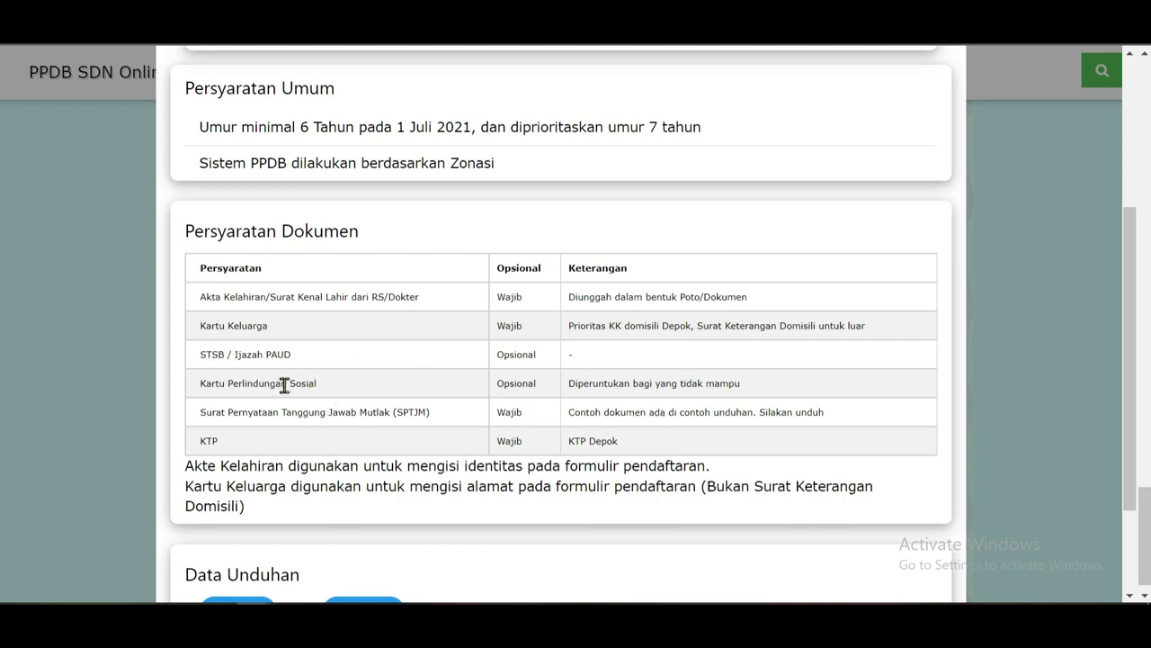
# Scroll down to the Wajib document table and the SPTJM and JUKNIS downloads.
pyautogui.scroll(-1, 234, 409)
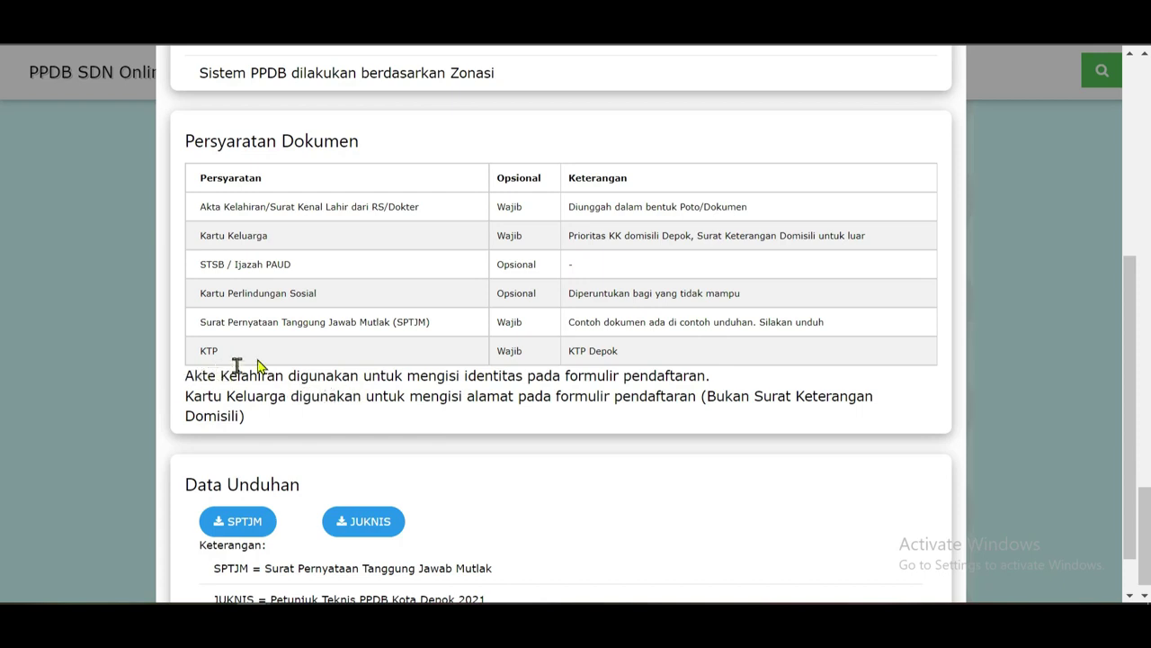
pyautogui.scroll(-1, 258, 365)
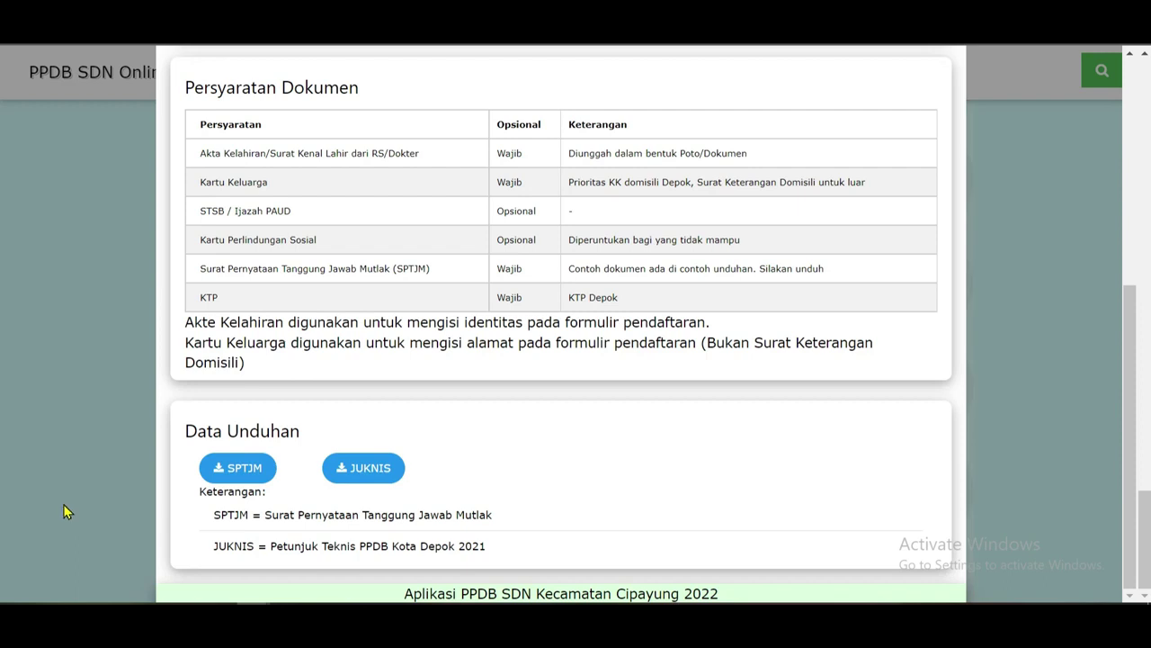
pyautogui.click(255, 477)
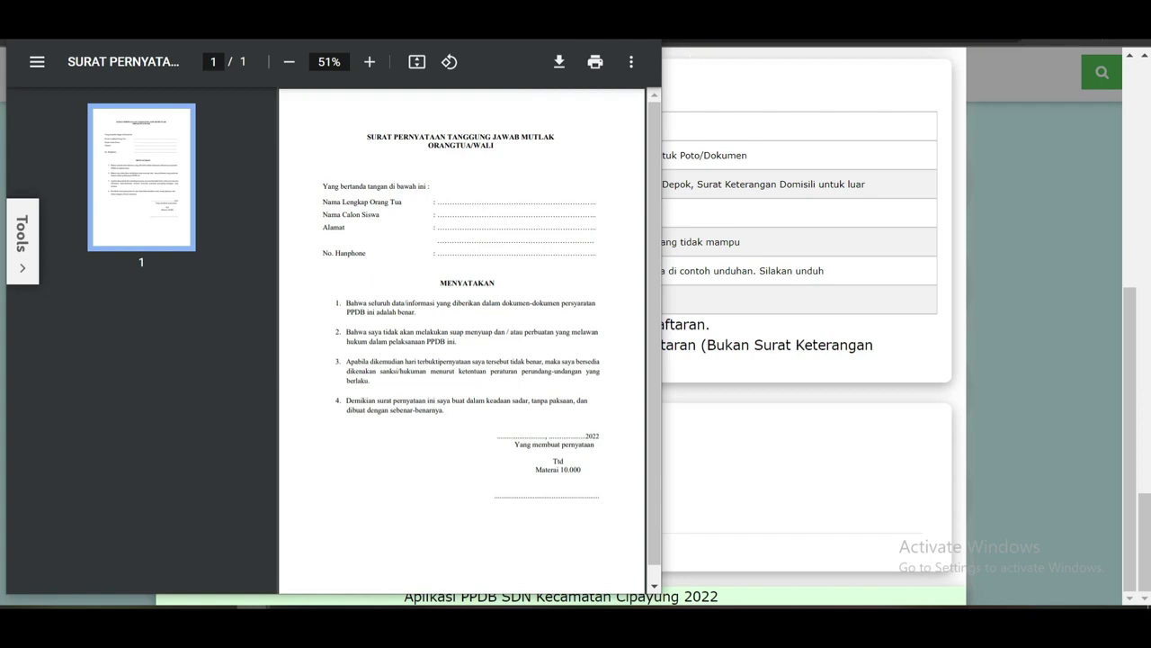
pyautogui.press('Escape')
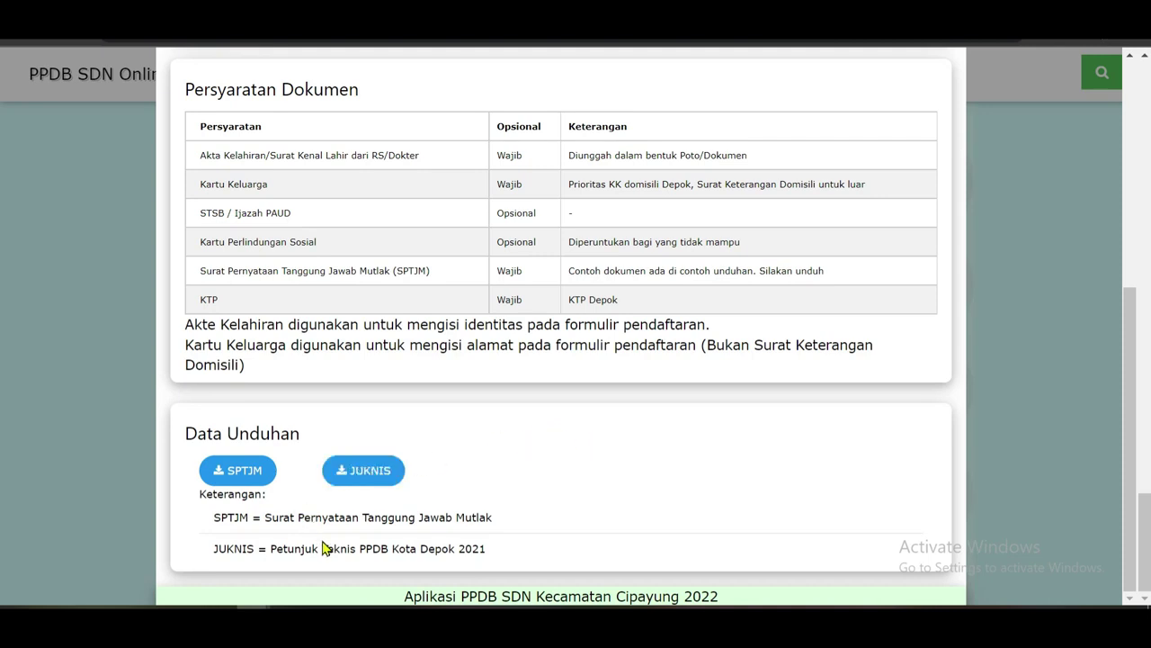
pyautogui.click(378, 480)
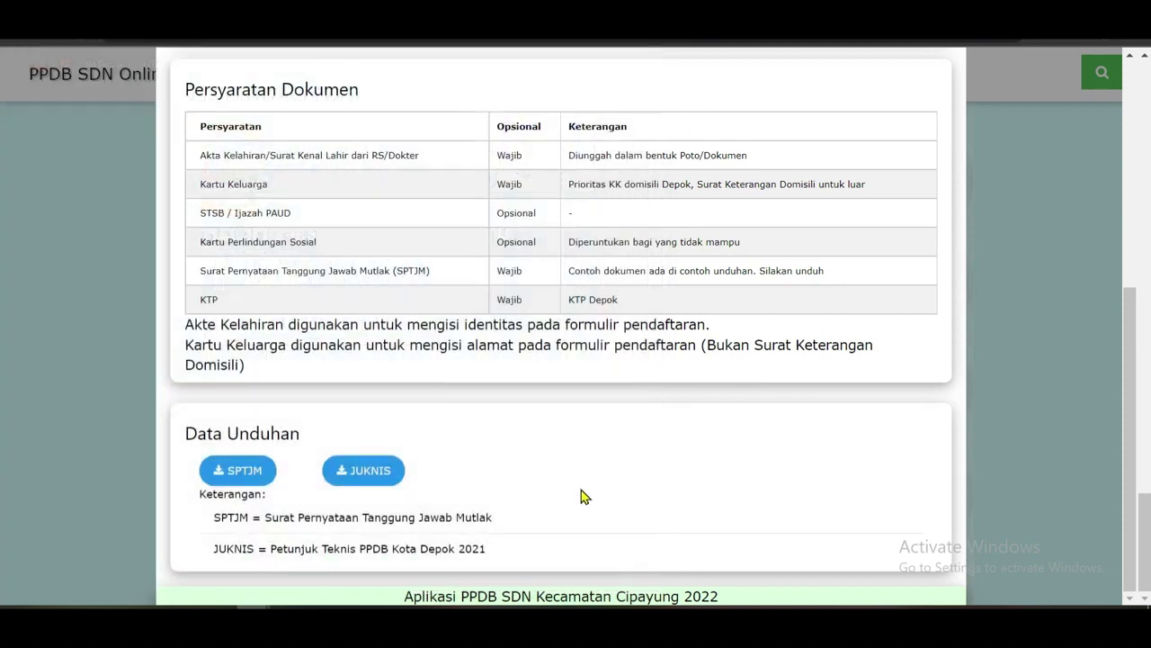
pyautogui.scroll(5, 581, 495)
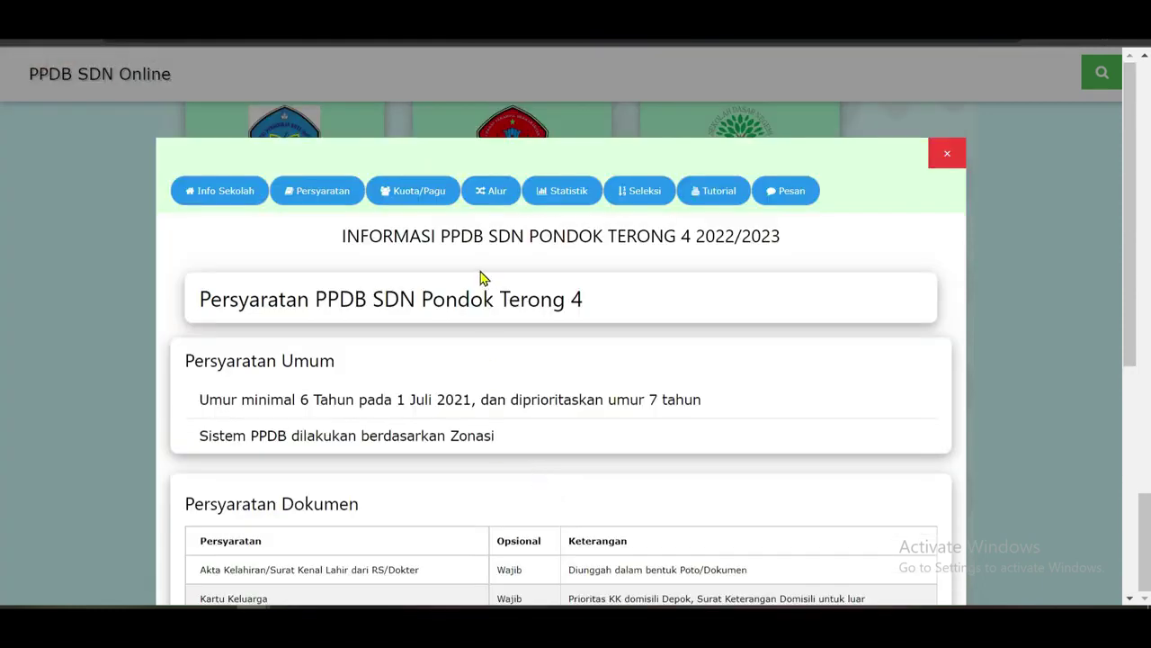
# Check the 96-student quota, then read through the Alur dan Seleksi flowchart.
pyautogui.click(427, 197)
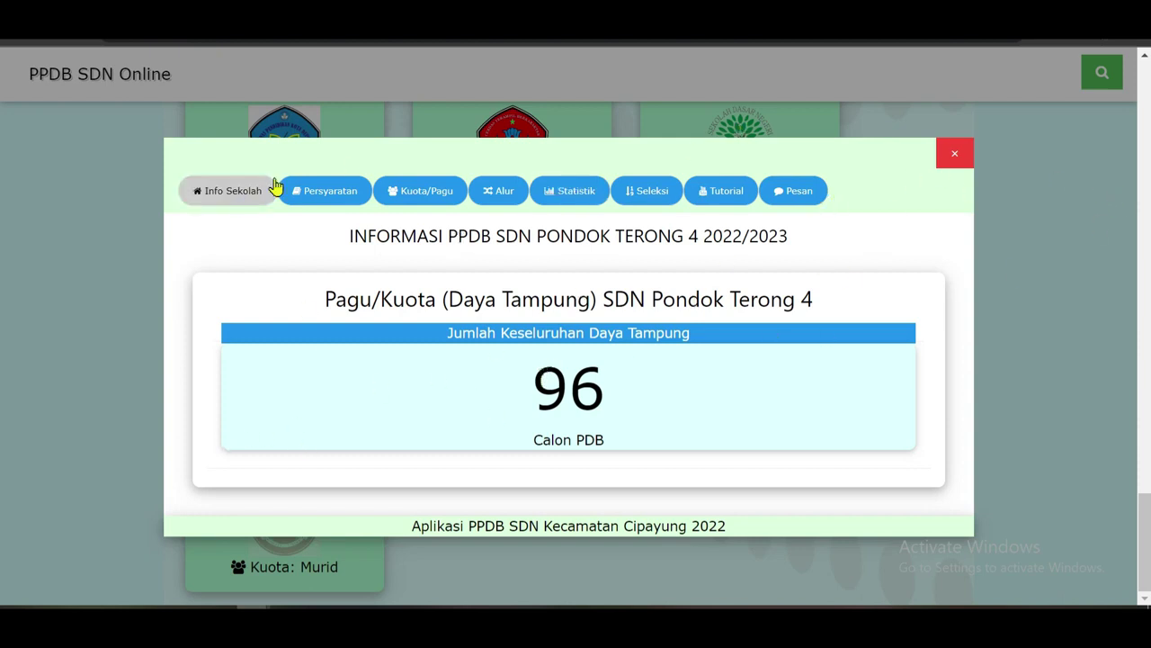
pyautogui.click(498, 207)
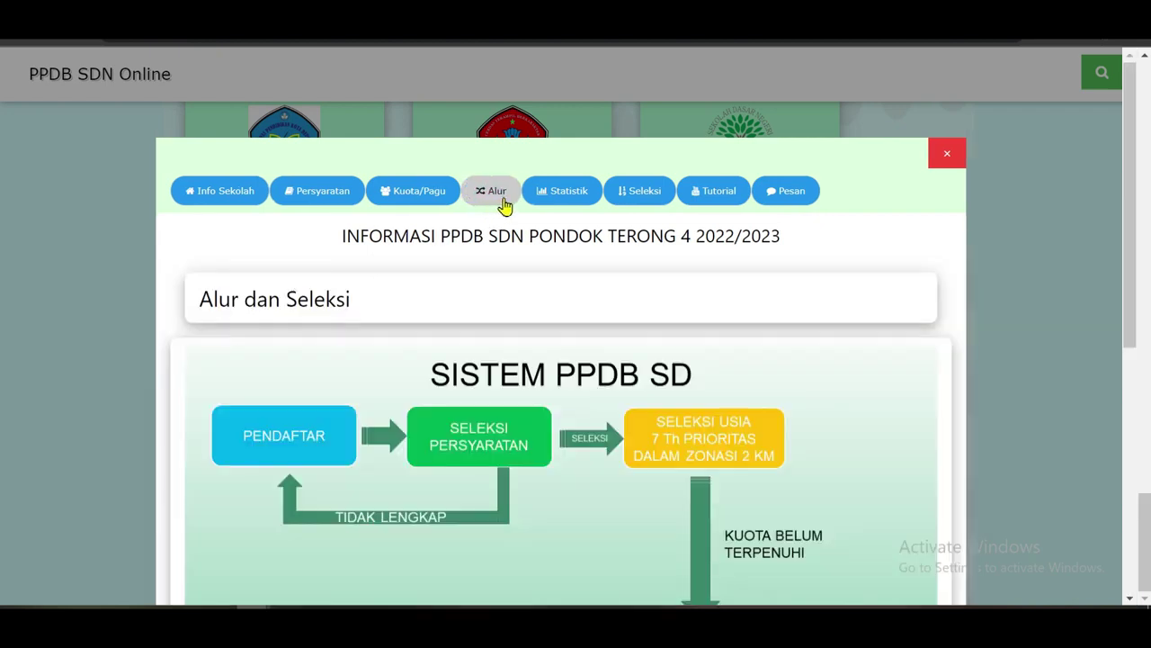
pyautogui.scroll(-1, 324, 395)
pyautogui.scroll(-1, 619, 306)
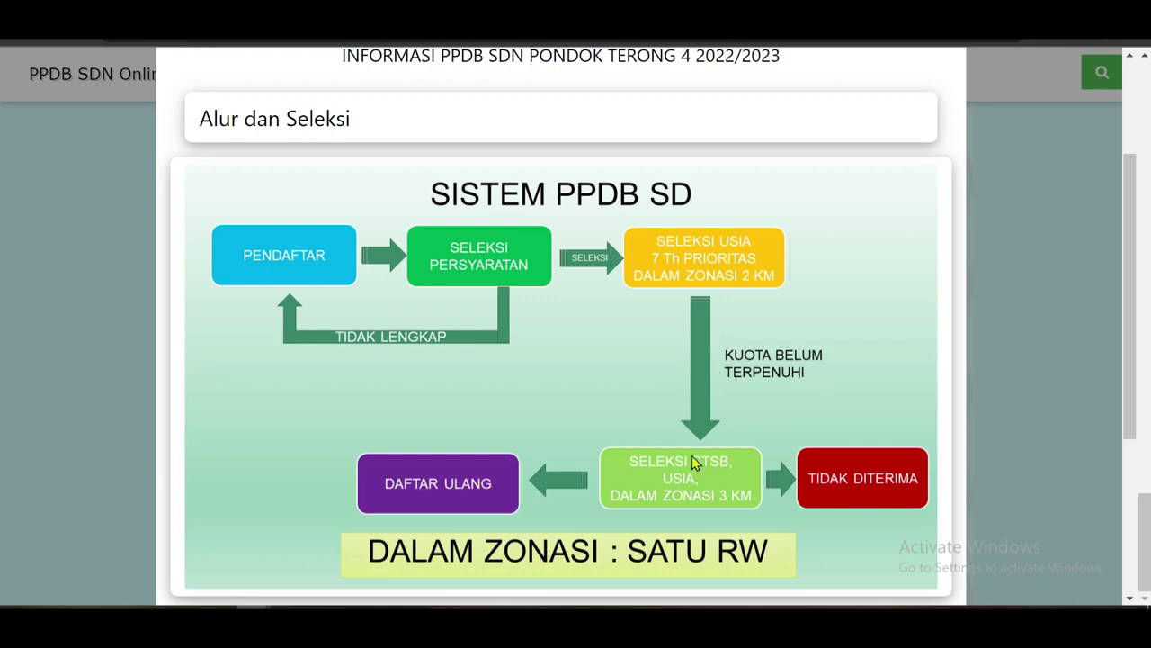
pyautogui.scroll(-1, 666, 486)
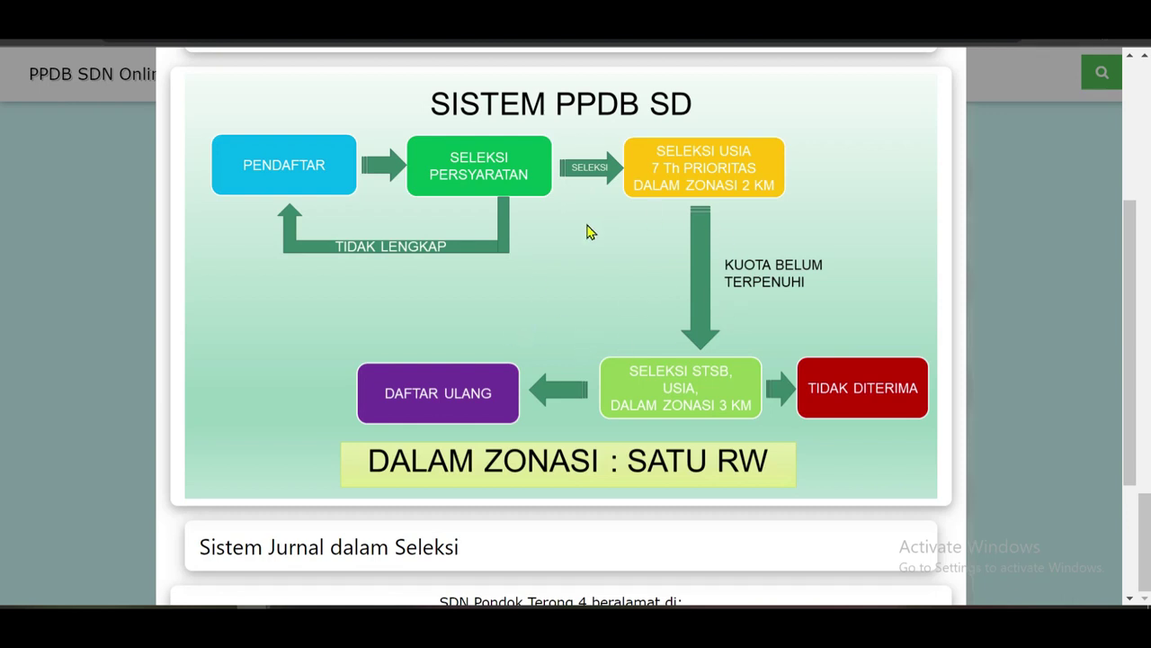
pyautogui.scroll(-2, 544, 282)
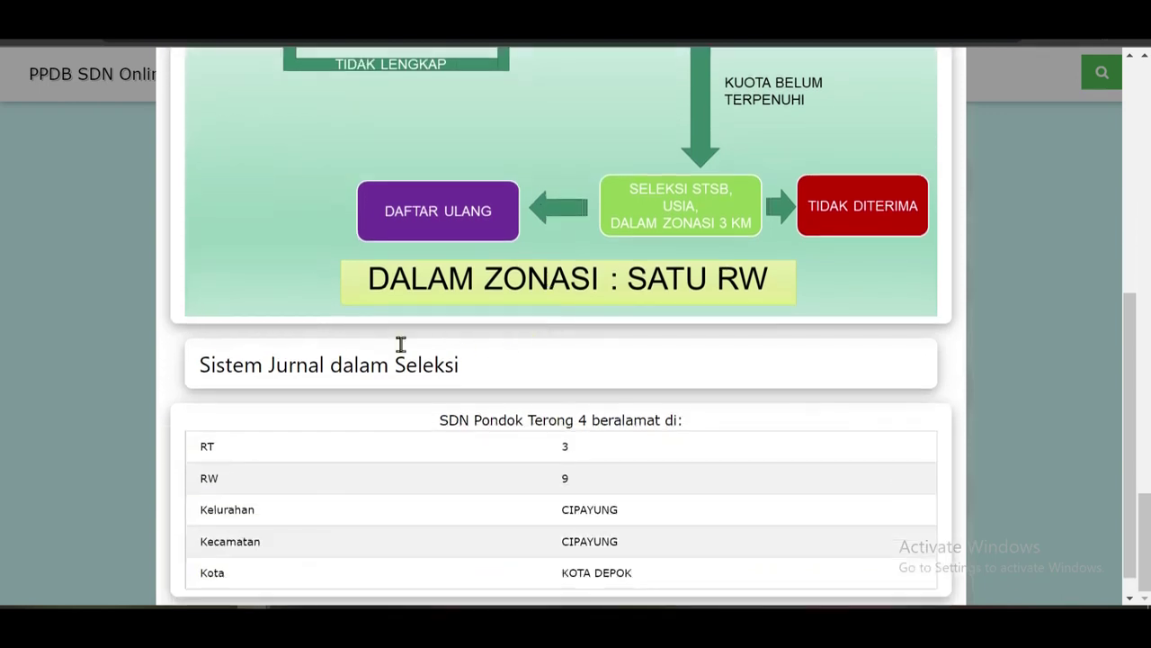
pyautogui.scroll(-1, 401, 344)
pyautogui.scroll(3, 603, 311)
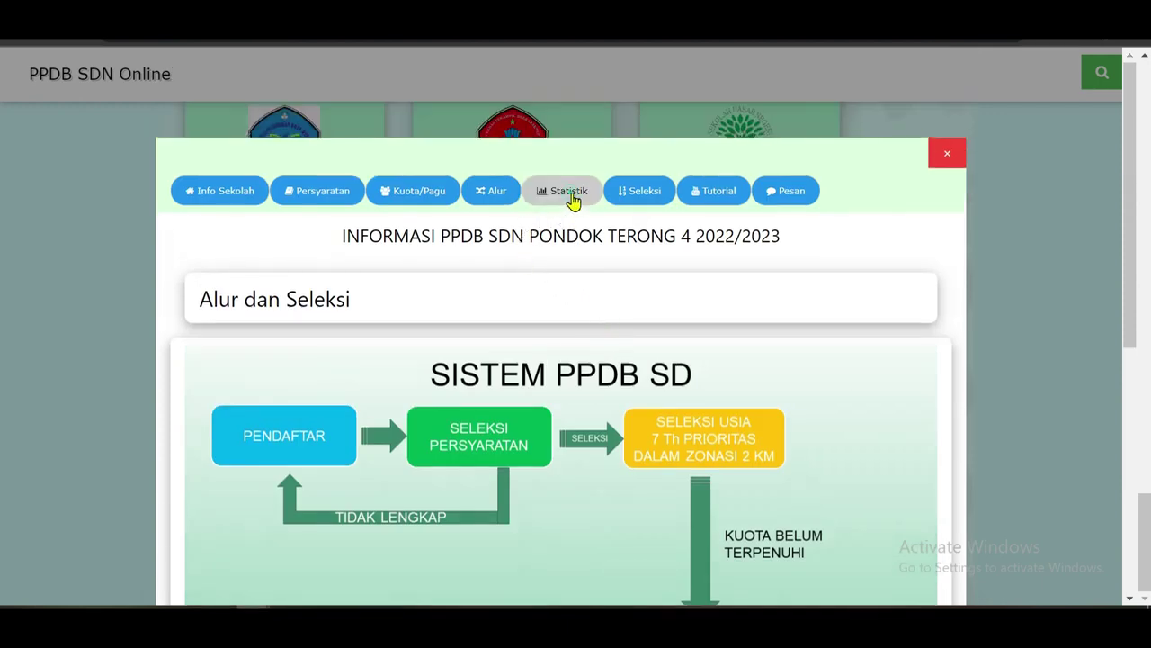
# View the school's Statistik, then the Tahap Seleksi listing Zonasi, Afirmasi and Perpindahan Tugas/Anak PTK.
pyautogui.click(568, 198)
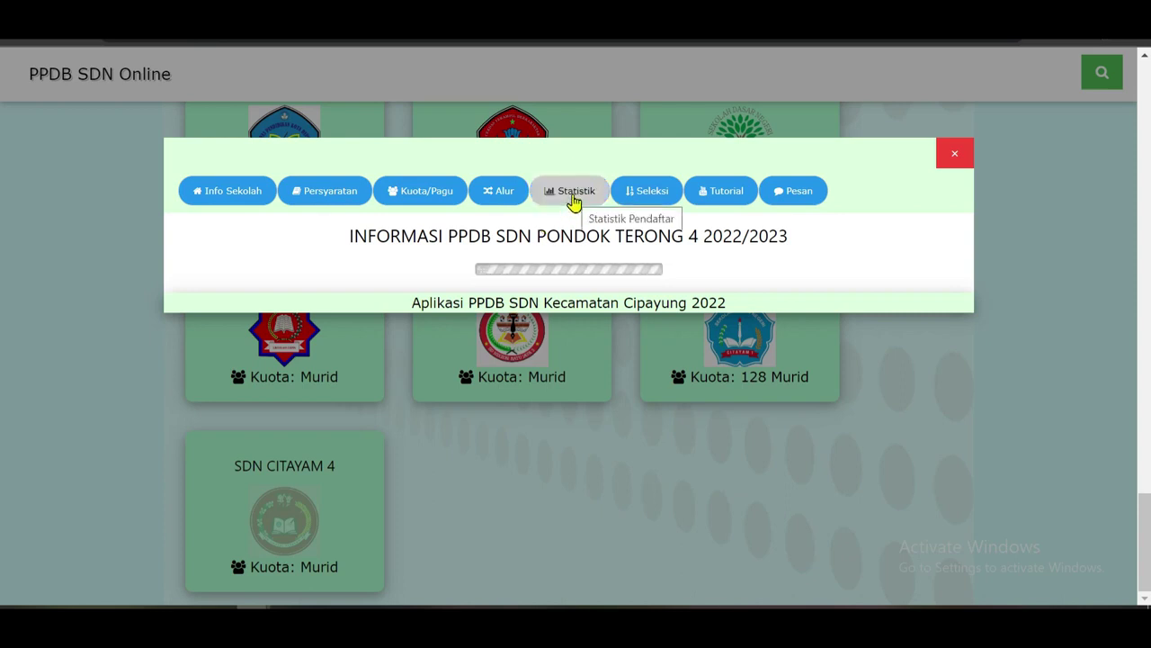
pyautogui.click(652, 196)
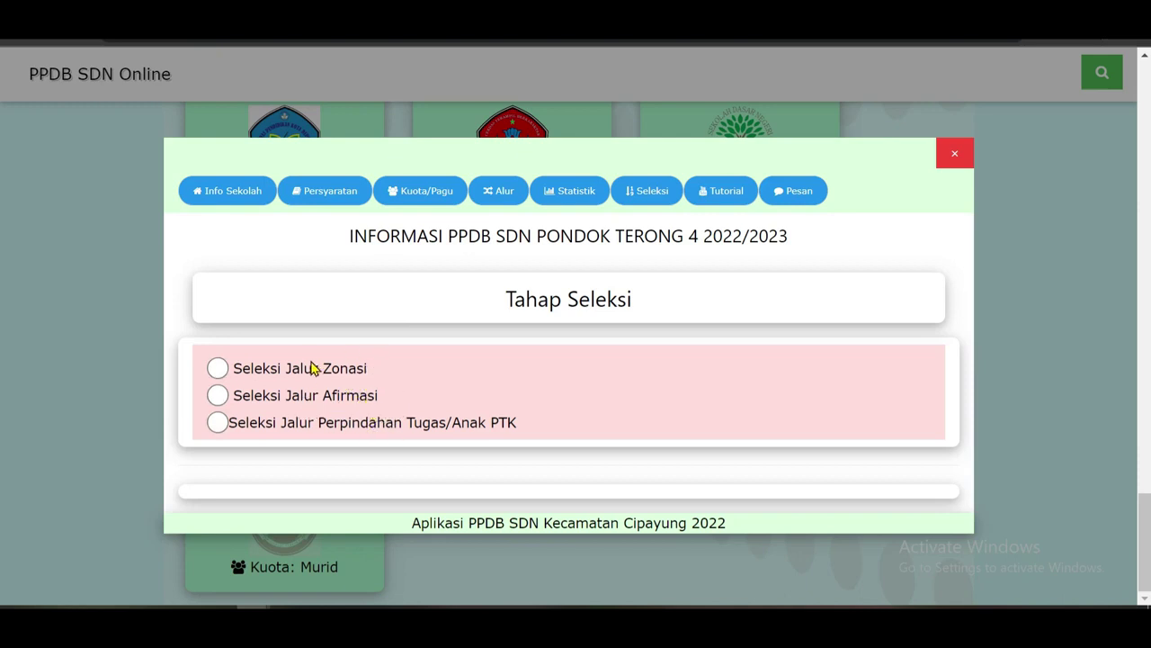
pyautogui.scroll(3, 522, 345)
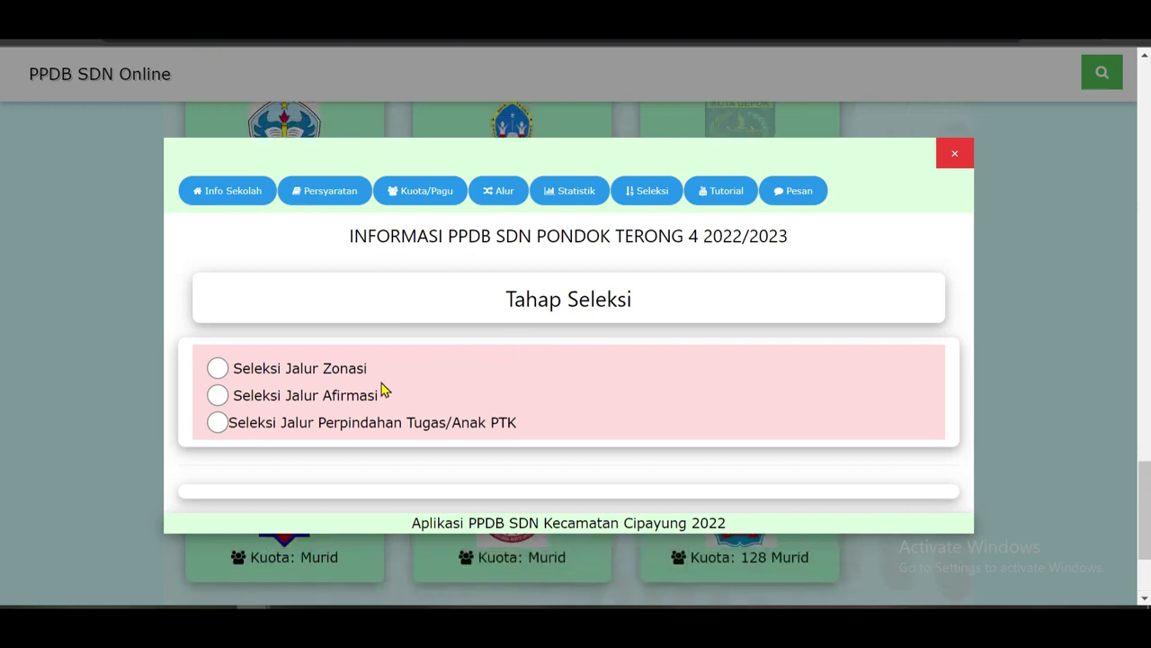
pyautogui.scroll(-5, 380, 389)
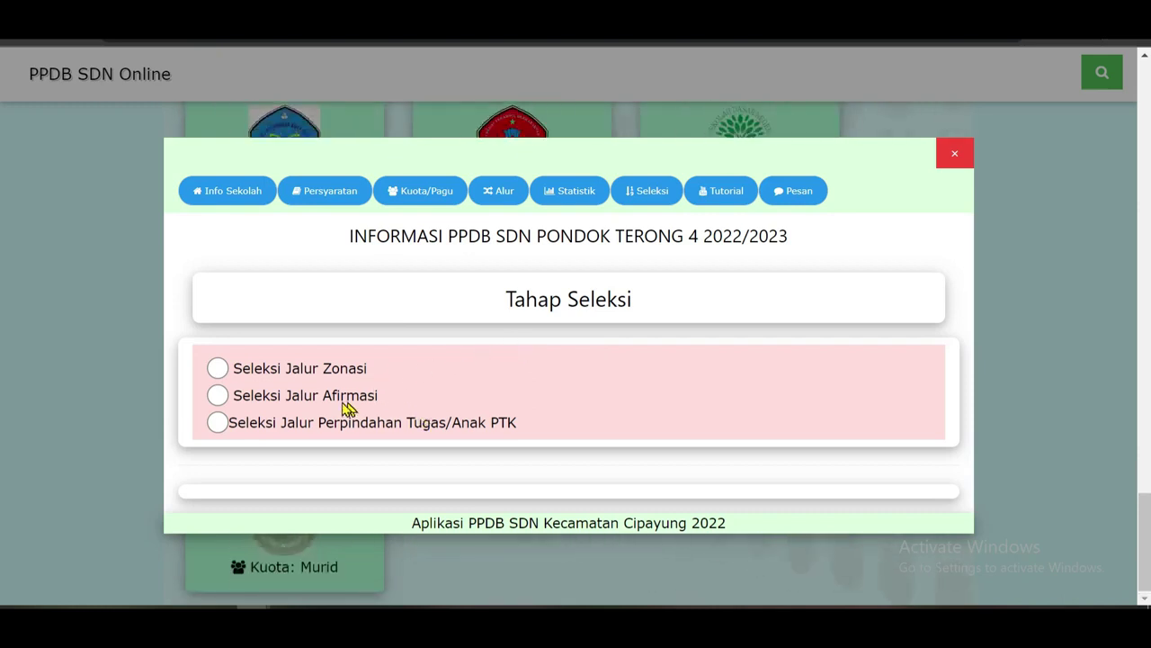
pyautogui.click(725, 196)
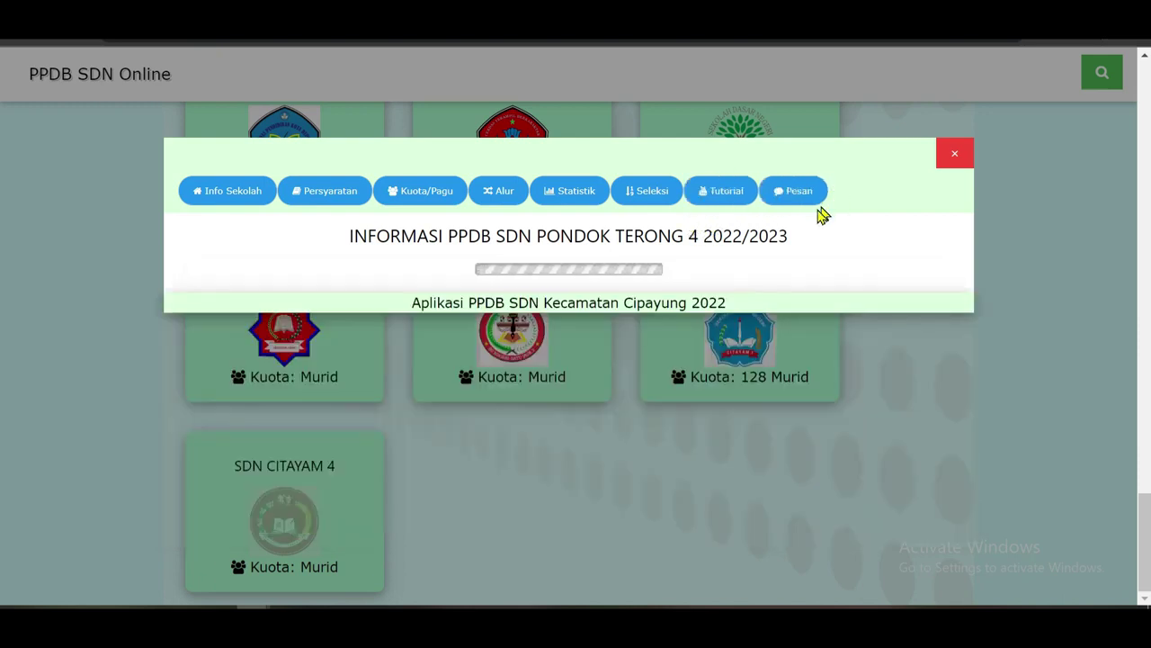
# Glance at the Tutorial and Pesan tabs, close the school window, and return to the top.
pyautogui.scroll(-1, 467, 342)
pyautogui.scroll(1, 472, 323)
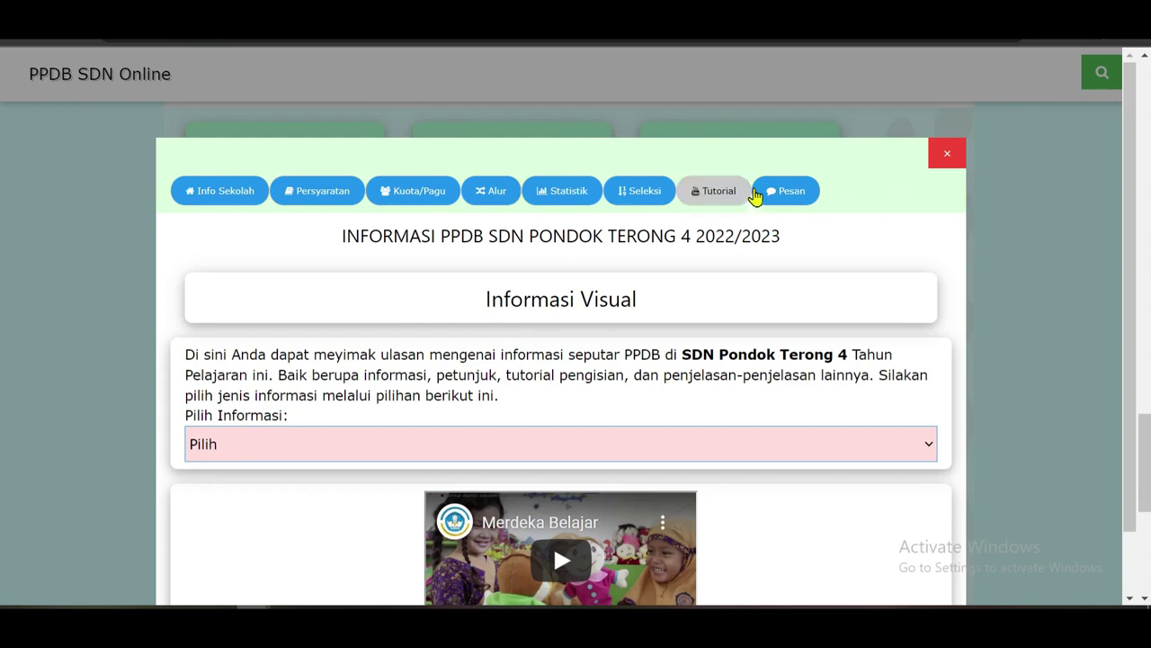
pyautogui.click(785, 193)
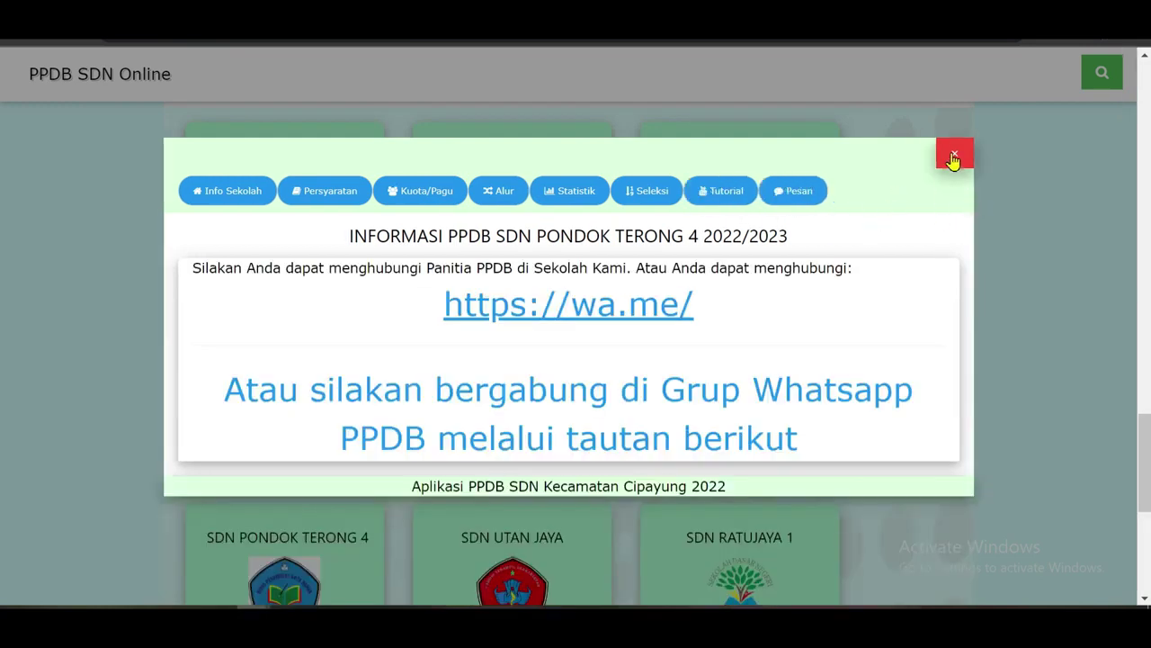
pyautogui.click(956, 156)
pyautogui.scroll(4, 491, 333)
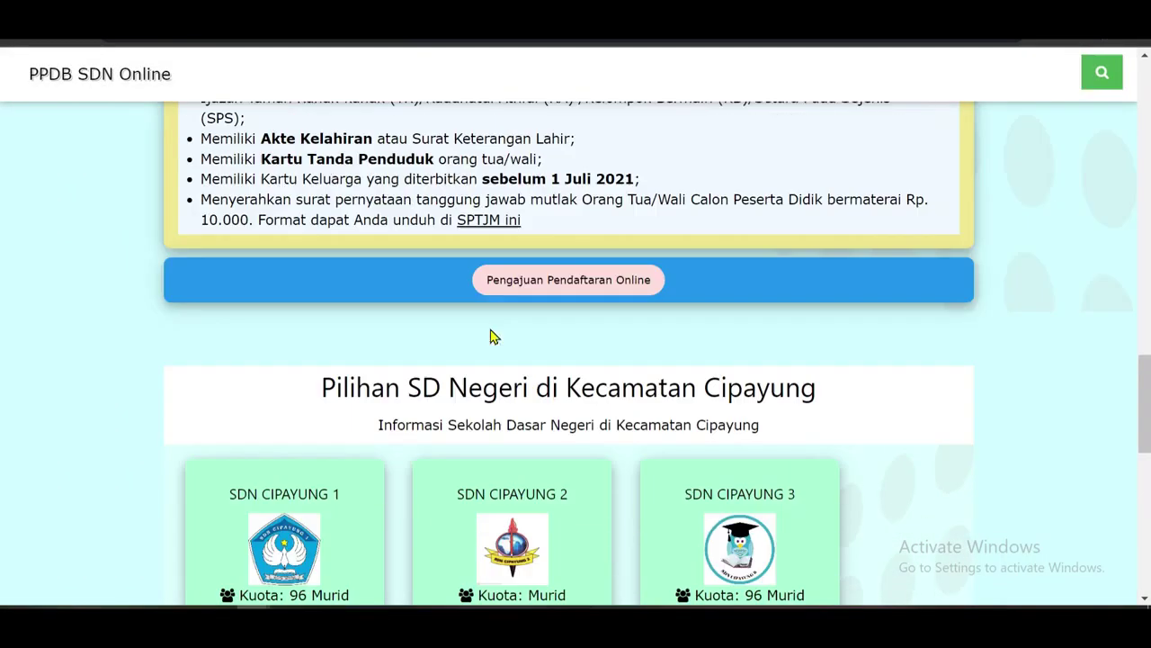
pyautogui.scroll(12, 531, 349)
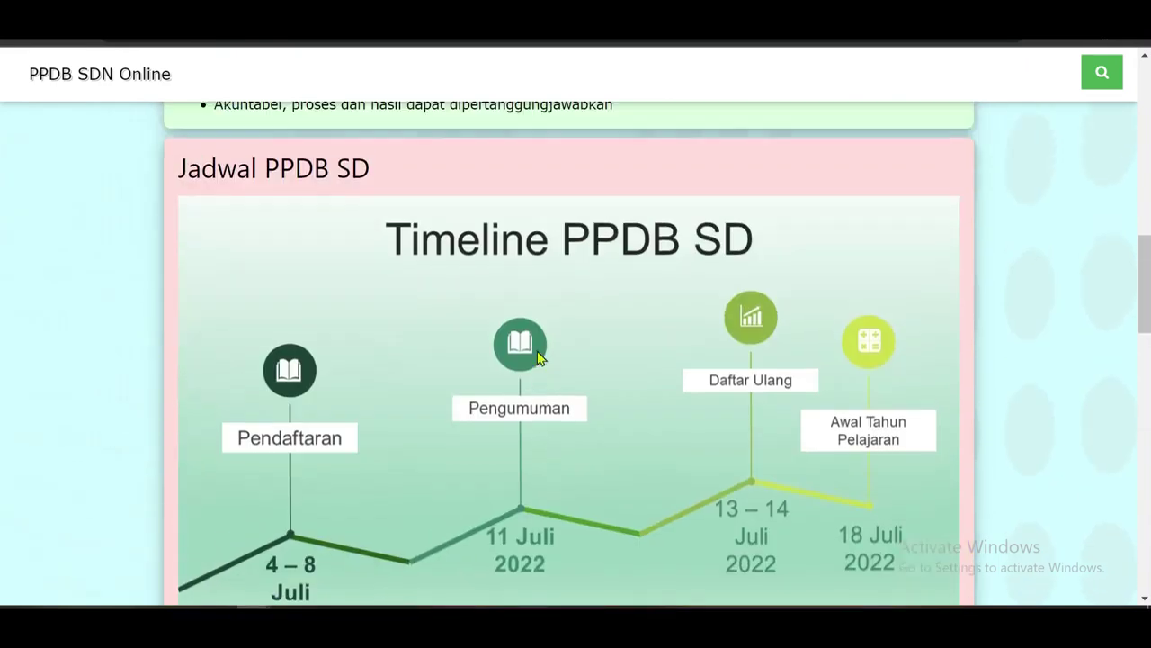
pyautogui.scroll(5, 539, 359)
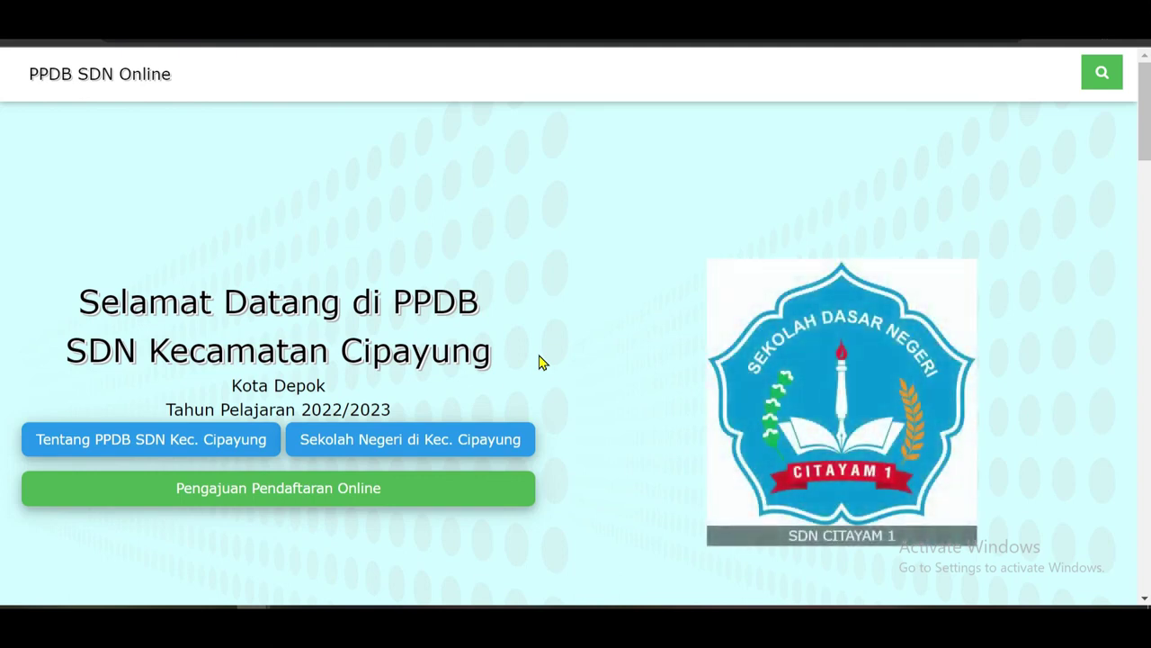
# Open the registration form, enter the child's name, and set the birthplace to DEPOK.
pyautogui.click(272, 498)
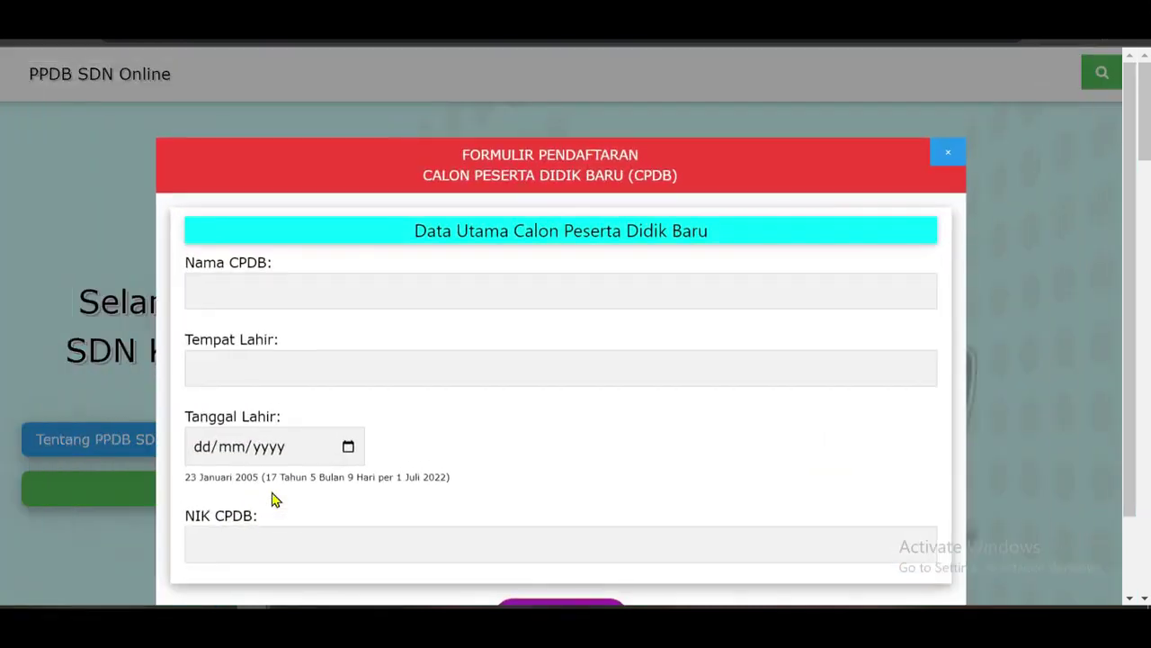
pyautogui.scroll(-1, 660, 438)
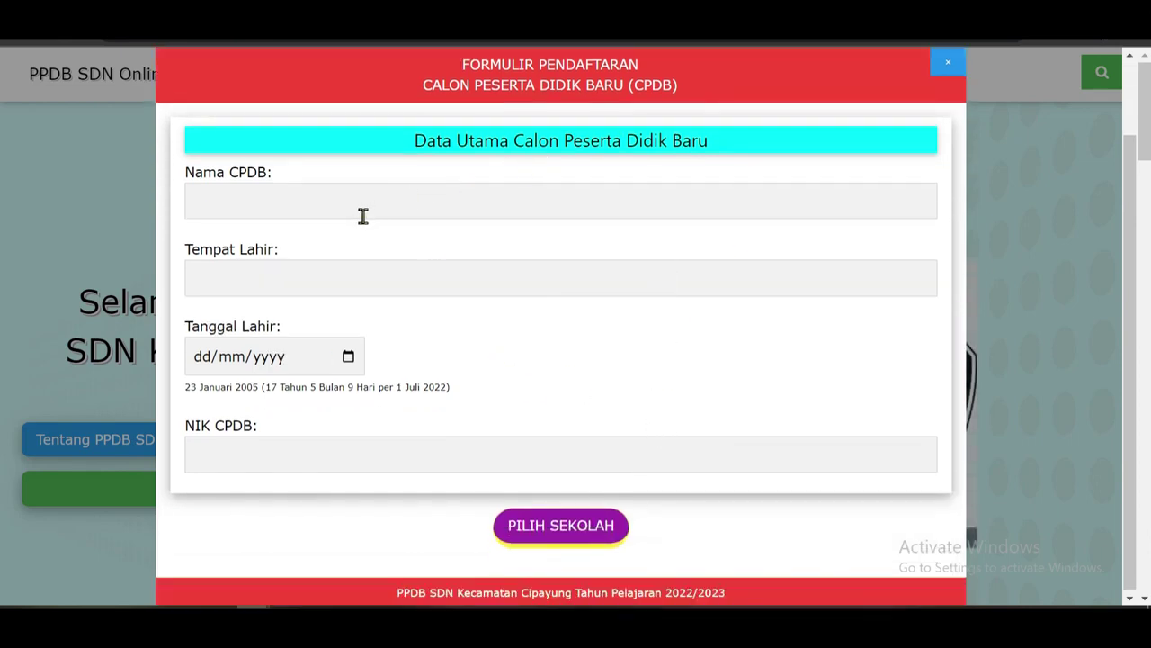
pyautogui.click(301, 196)
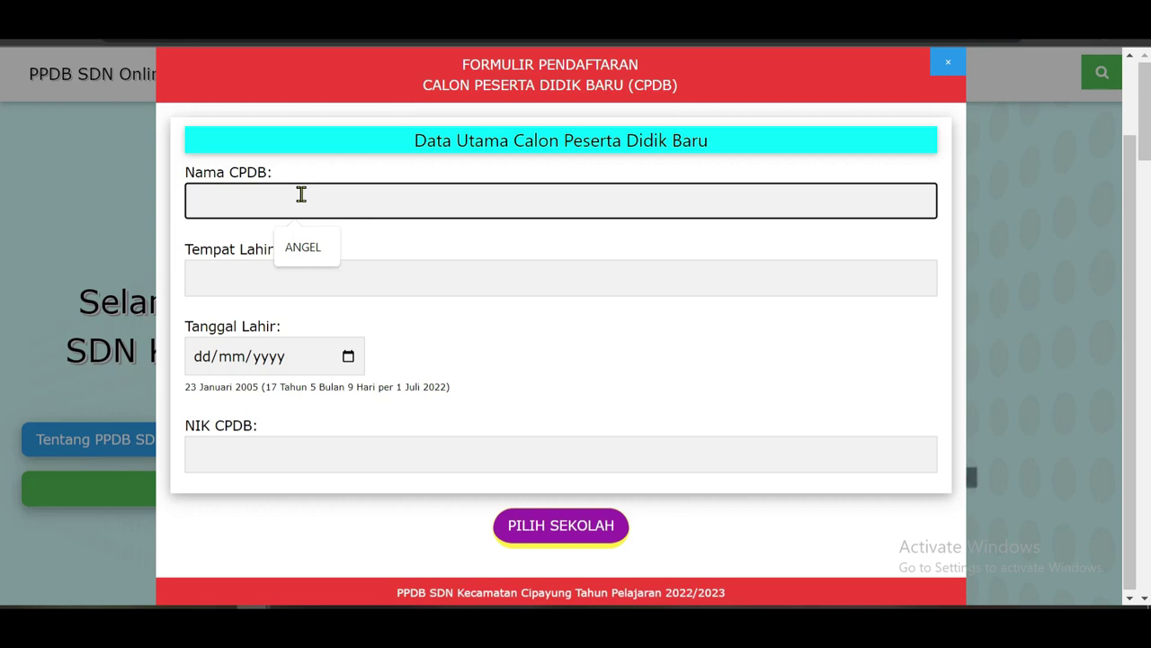
pyautogui.write('MA')
pyautogui.press('BackSpace')
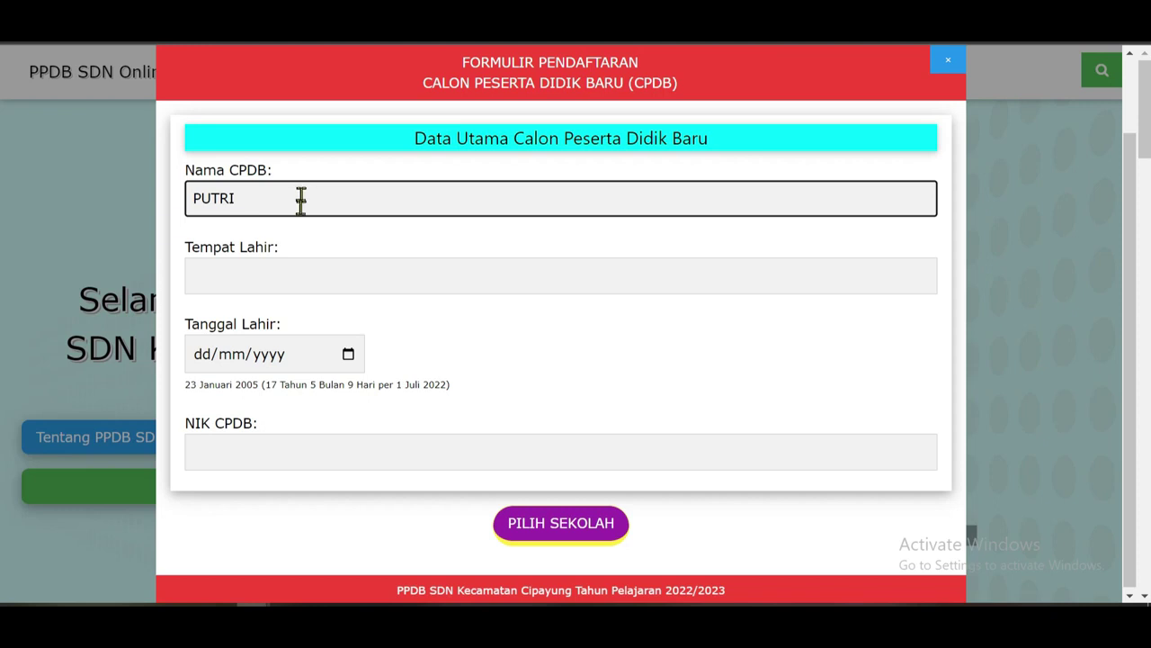
pyautogui.click(259, 290)
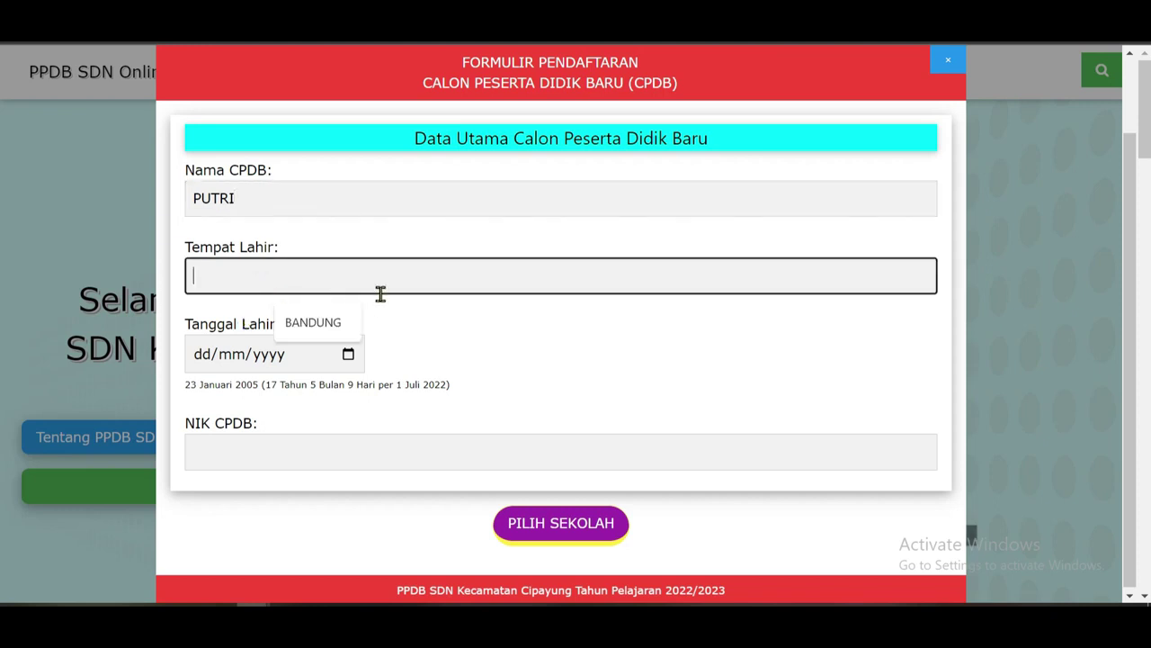
pyautogui.write('DEPOK')
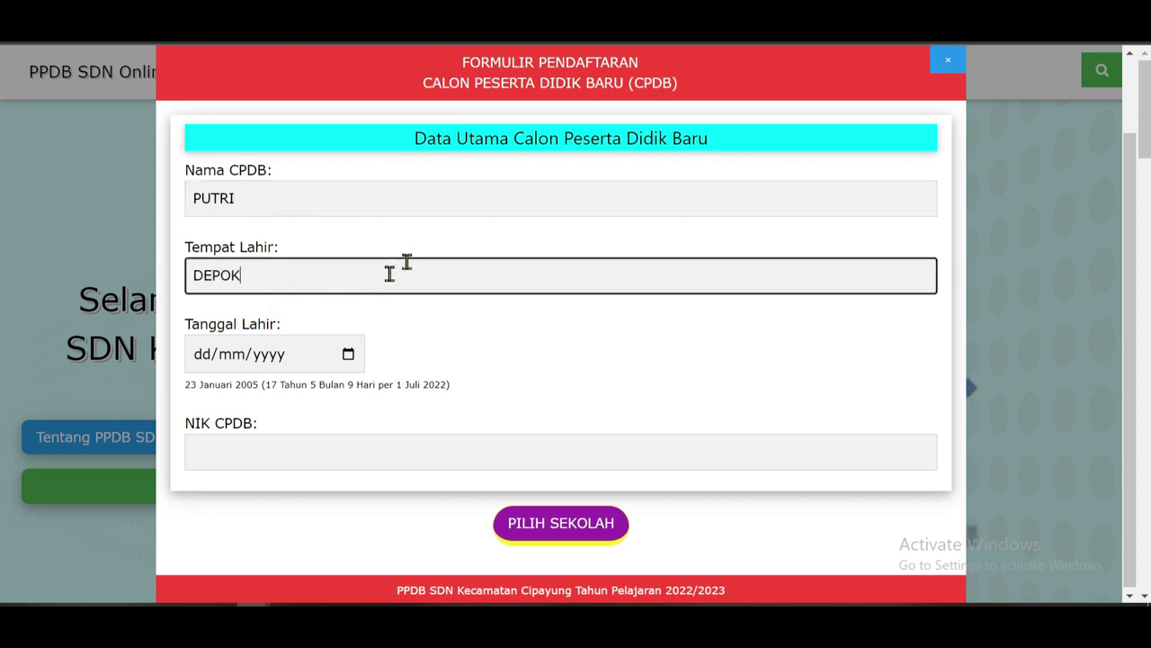
# Set the Tanggal Lahir birth date to 01/07/2004.
pyautogui.click(209, 367)
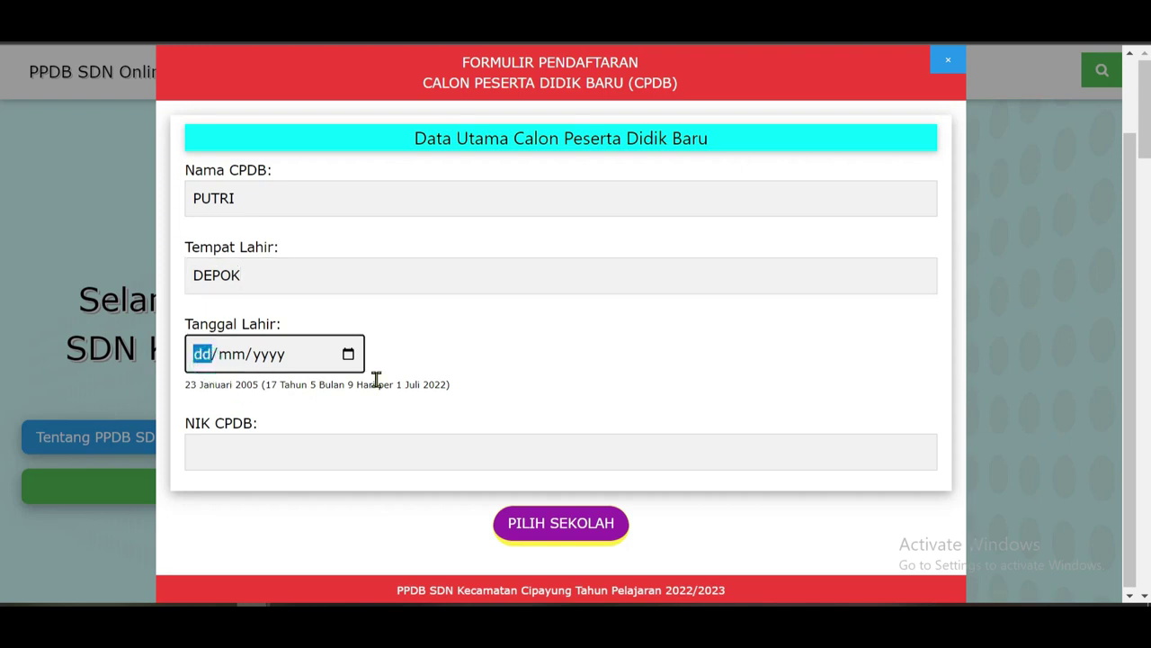
pyautogui.write('1/mm/yyyy')
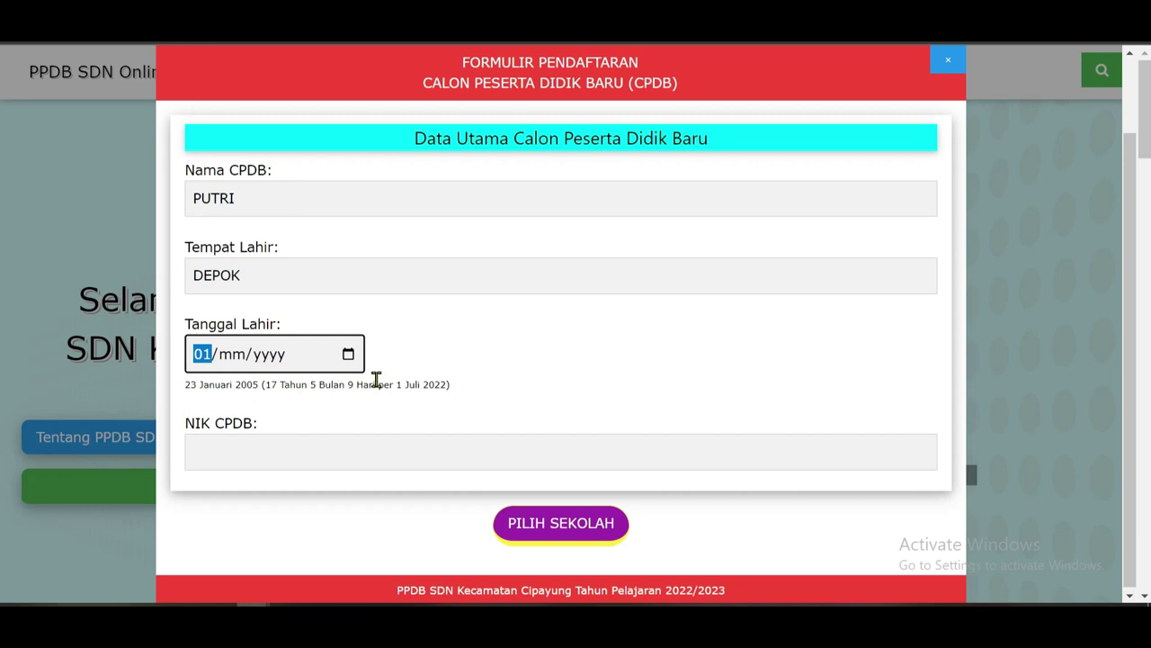
pyautogui.press('Right')
pyautogui.write('7')
pyautogui.press('Right')
pyautogui.write('200')
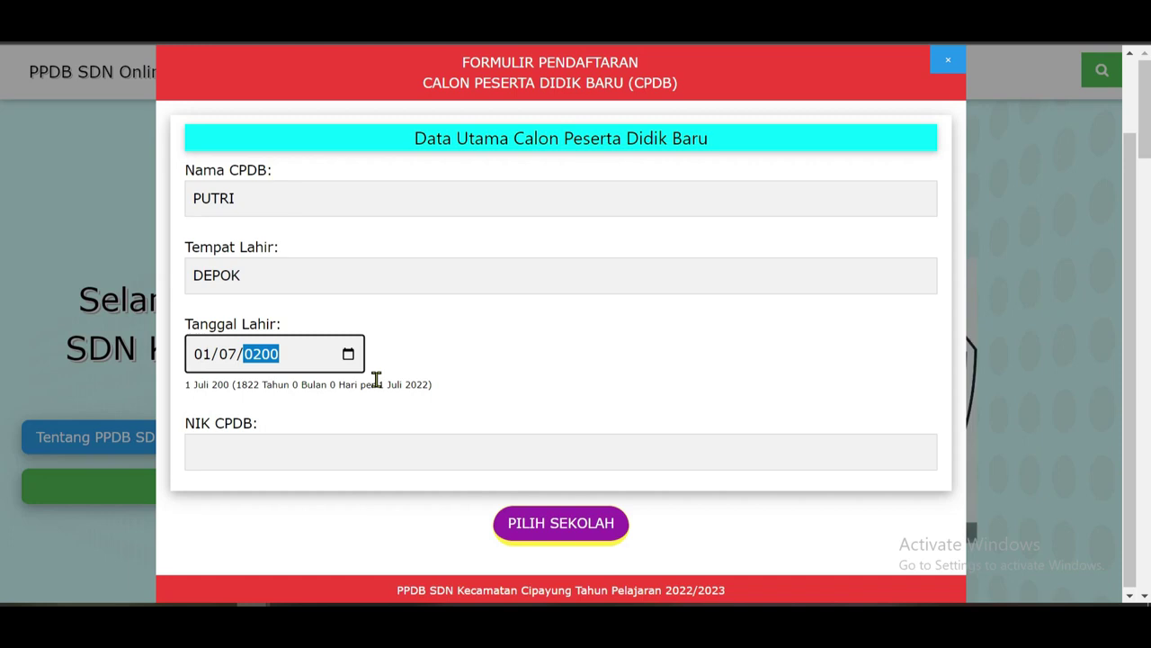
pyautogui.write('4')
pyautogui.click(533, 340)
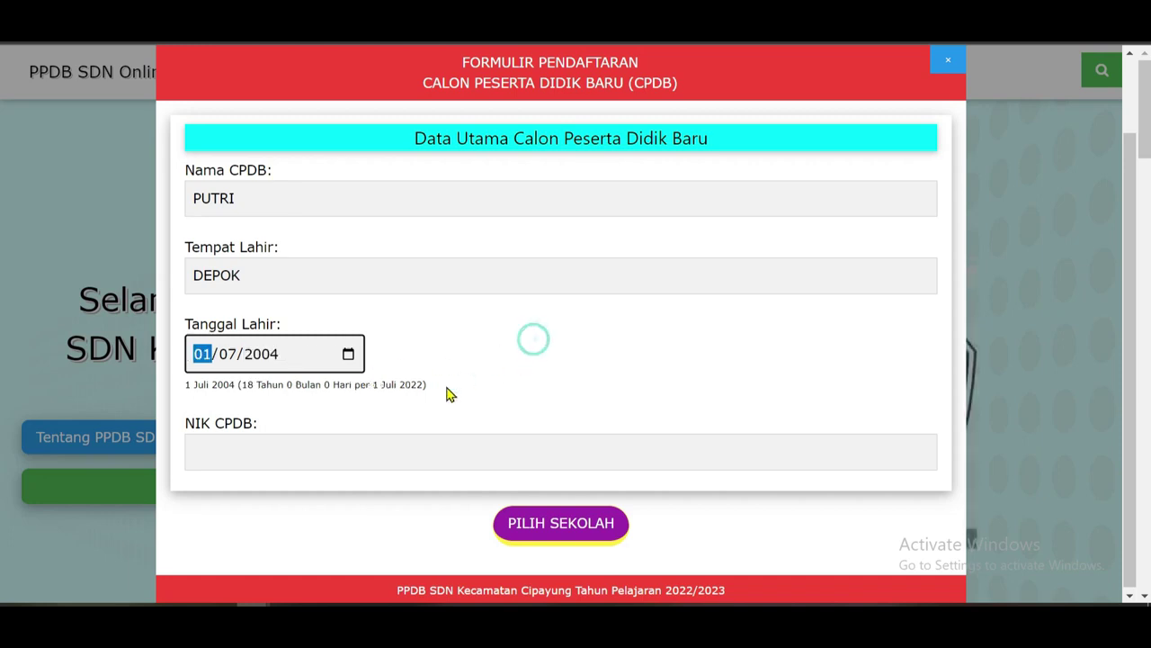
# Enter the child's NIK CPDB identity number, removing the extra digits.
pyautogui.click(291, 448)
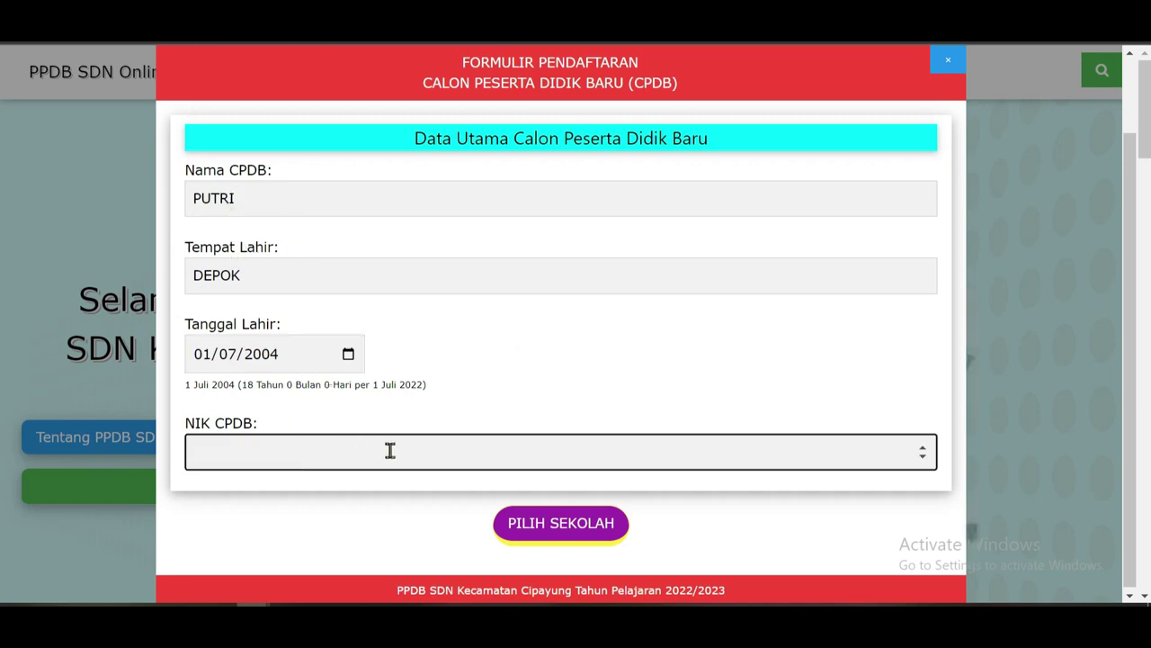
pyautogui.write('311111111111111111111')
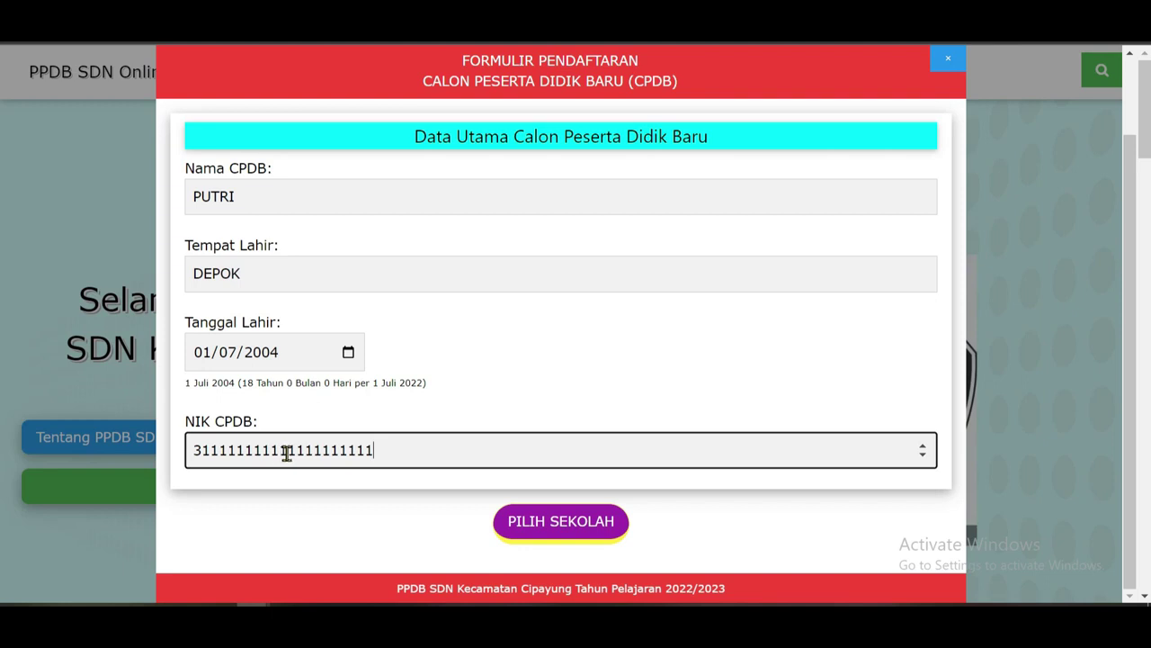
pyautogui.press('BackSpace')
pyautogui.press('BackSpace')
pyautogui.press('BackSpace')
pyautogui.press('BackSpace')
pyautogui.press('BackSpace')
pyautogui.press('BackSpace')
pyautogui.press('BackSpace')
pyautogui.press('BackSpace')
pyautogui.press('BackSpace')
pyautogui.press('BackSpace')
pyautogui.press('BackSpace')
pyautogui.press('BackSpace')
pyautogui.press('BackSpace')
pyautogui.press('BackSpace')
pyautogui.press('BackSpace')
pyautogui.press('BackSpace')
pyautogui.press('BackSpace')
pyautogui.press('BackSpace')
pyautogui.press('BackSpace')
pyautogui.press('BackSpace')
pyautogui.press('BackSpace')
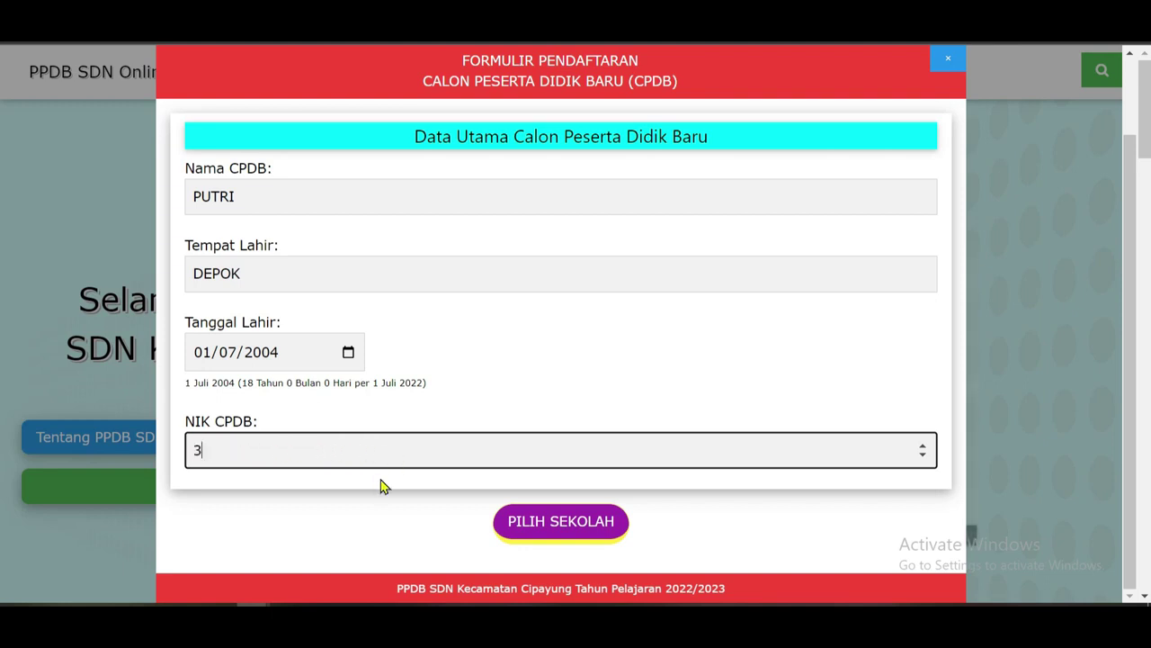
pyautogui.write('3111111111111111')
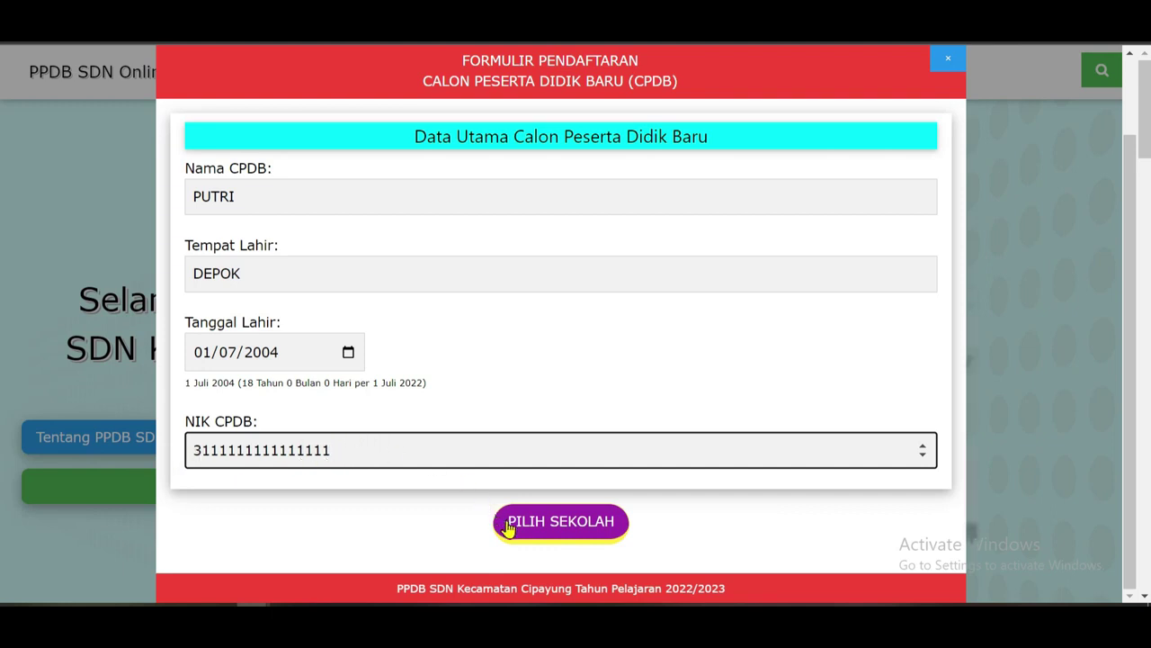
# Pick the SDN PONDOK TERONG 4 card from the PILIH SEKOLAH school grid.
pyautogui.click(557, 530)
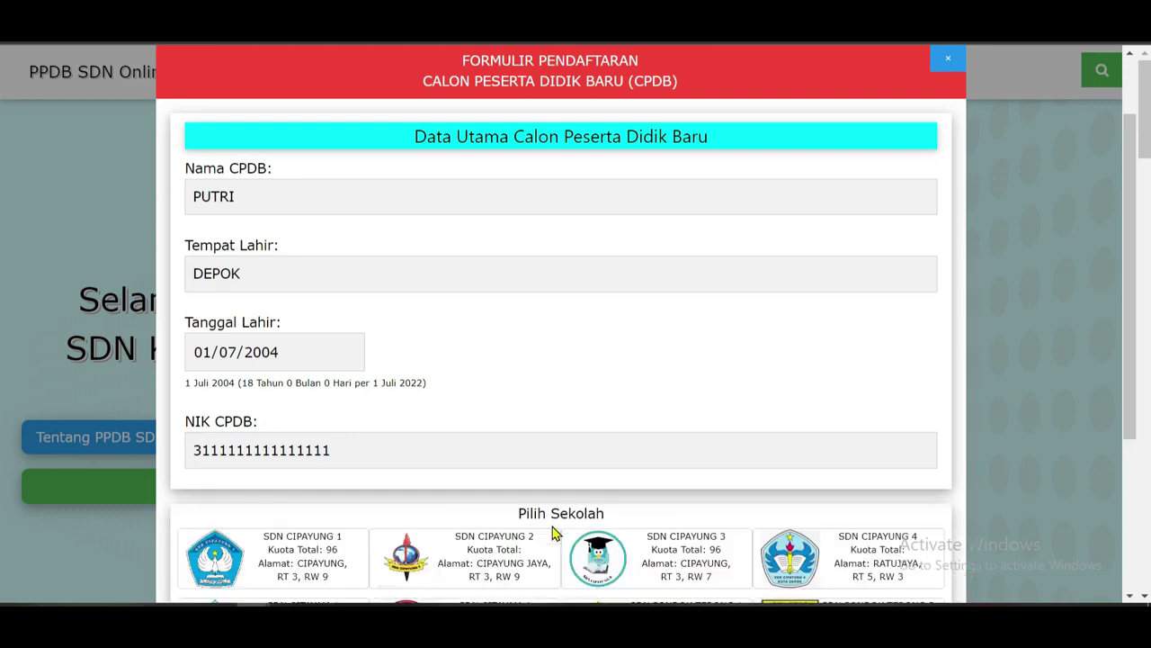
pyautogui.scroll(-3, 634, 450)
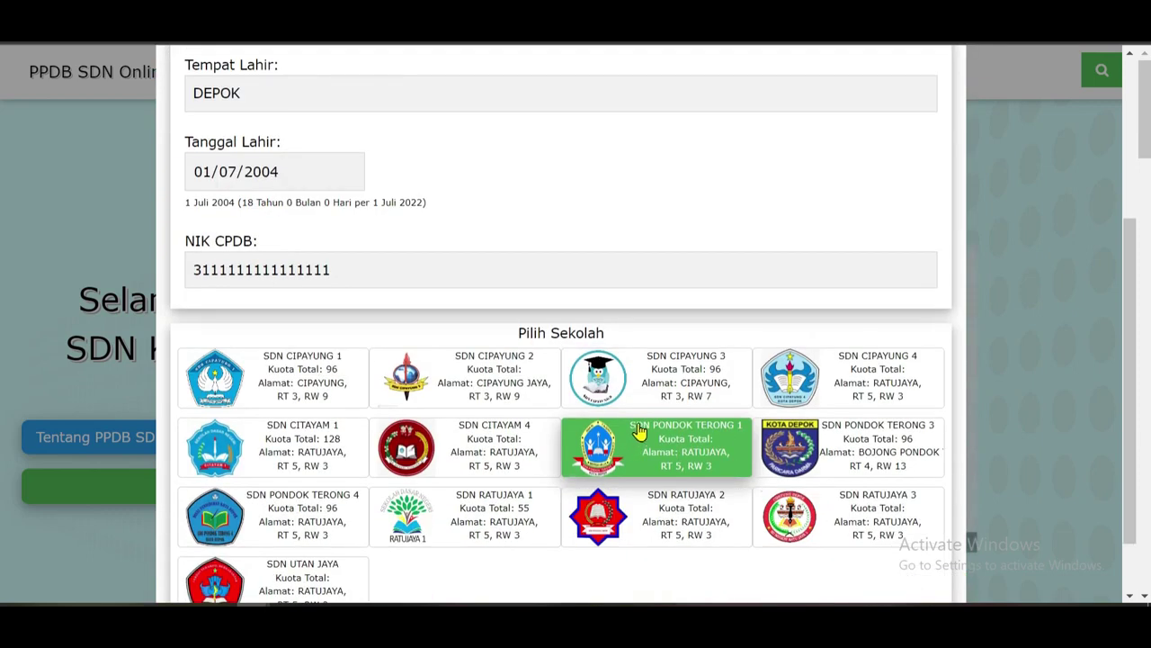
pyautogui.scroll(-1, 740, 448)
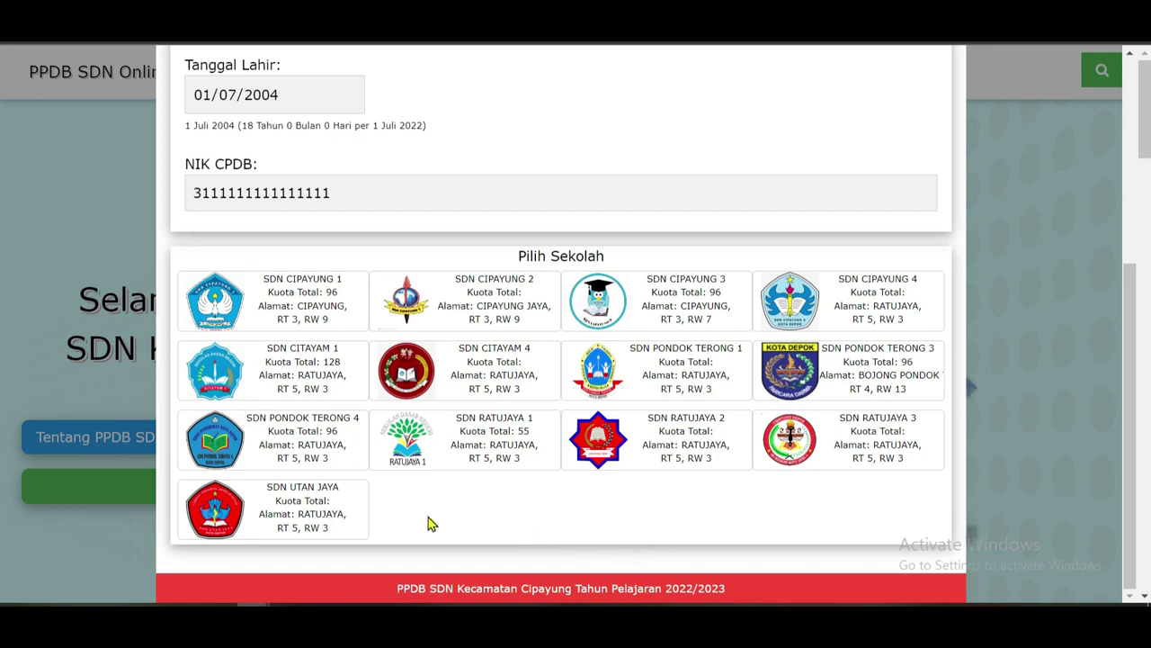
pyautogui.click(257, 456)
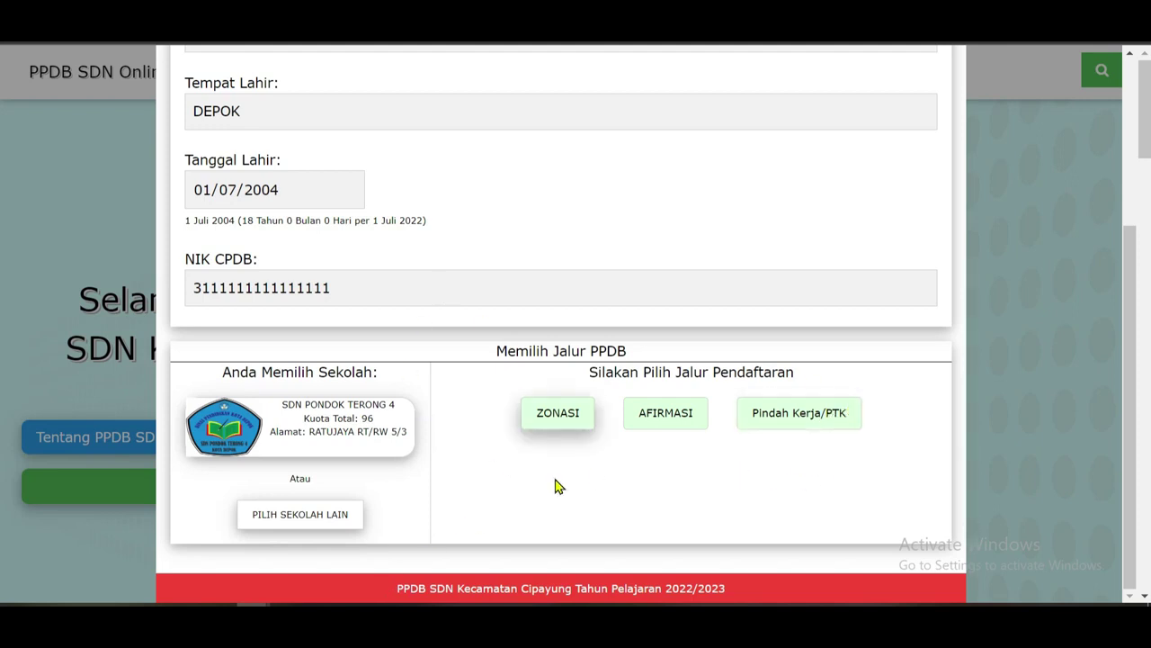
# Choose the ZONASI route for SDN PONDOK TERONG 4 and scroll down to the zonasi form.
pyautogui.click(559, 415)
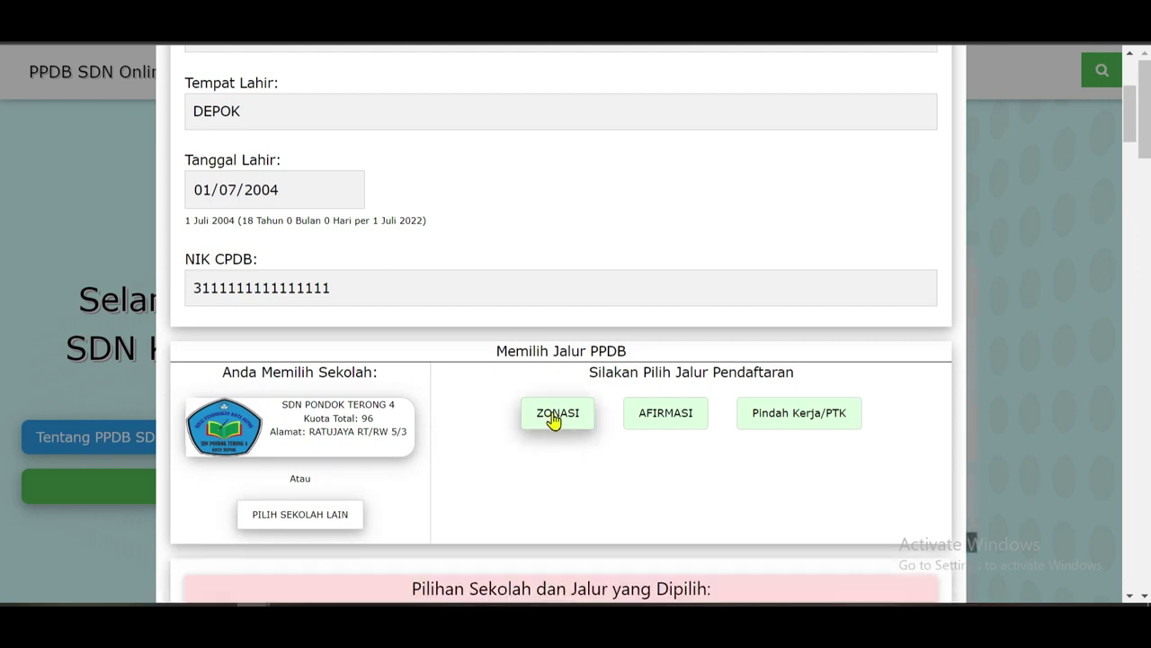
pyautogui.scroll(-4, 551, 385)
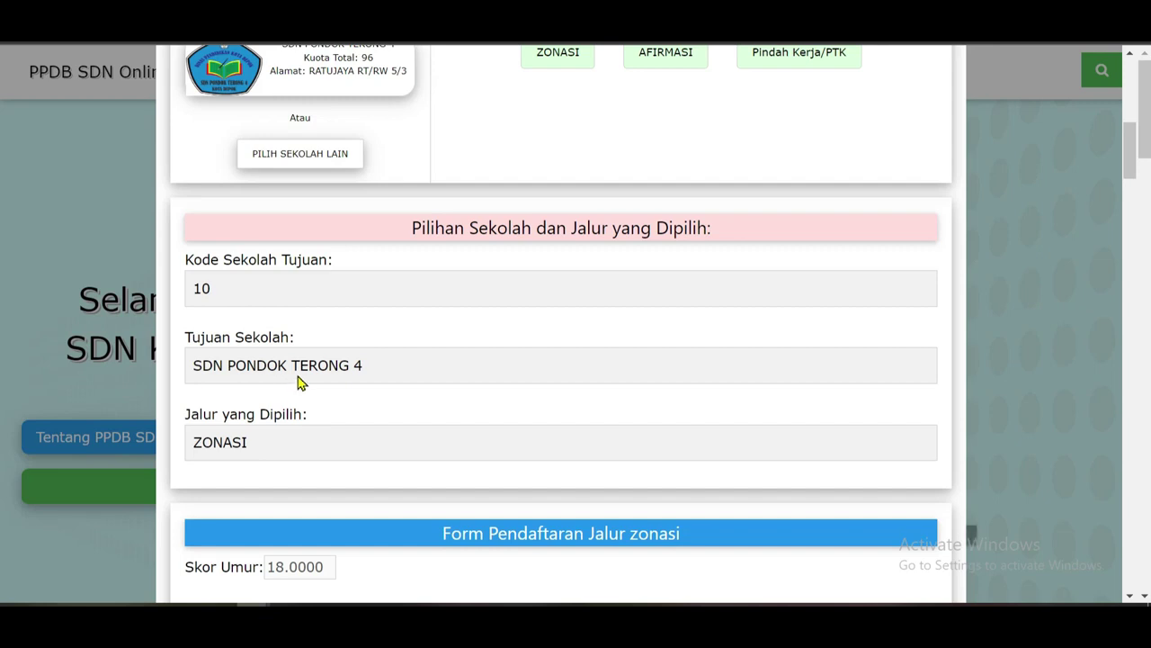
pyautogui.scroll(-1, 374, 441)
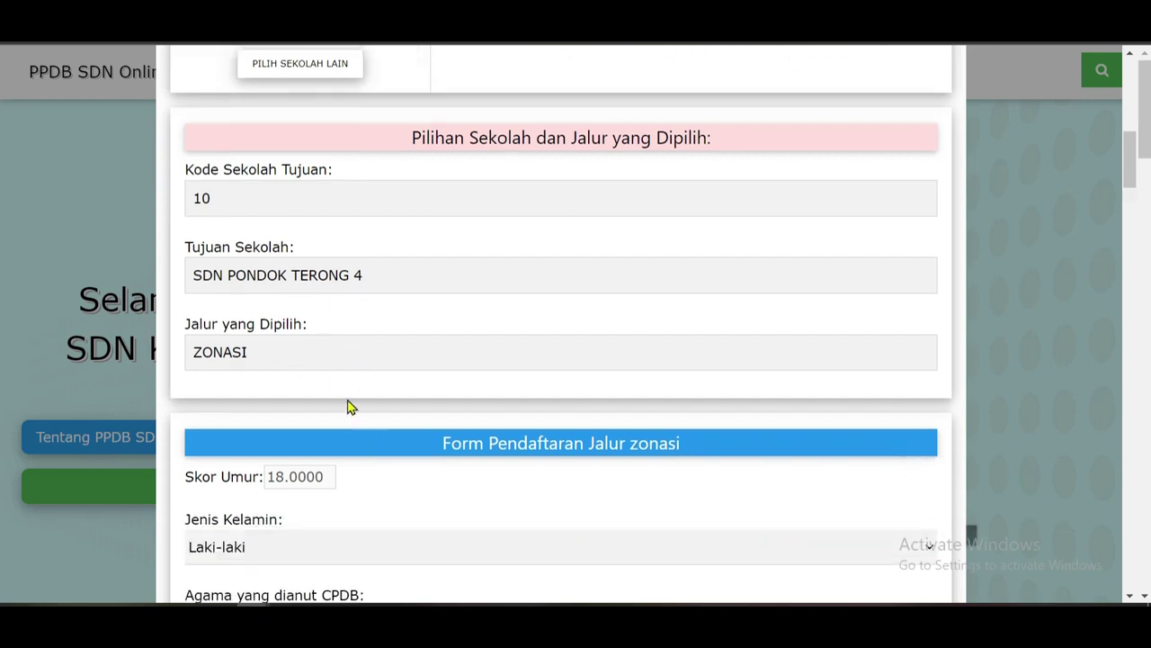
pyautogui.scroll(-2, 352, 405)
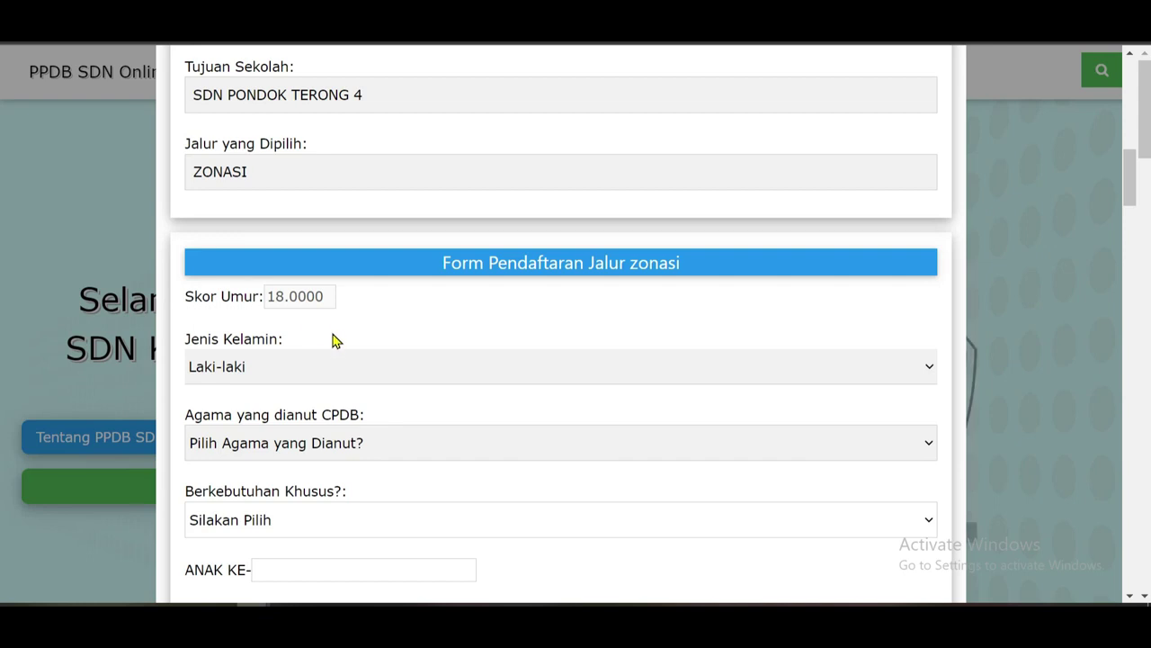
# Set gender to Perempuan and religion to ISLAM.
pyautogui.scroll(-1, 338, 340)
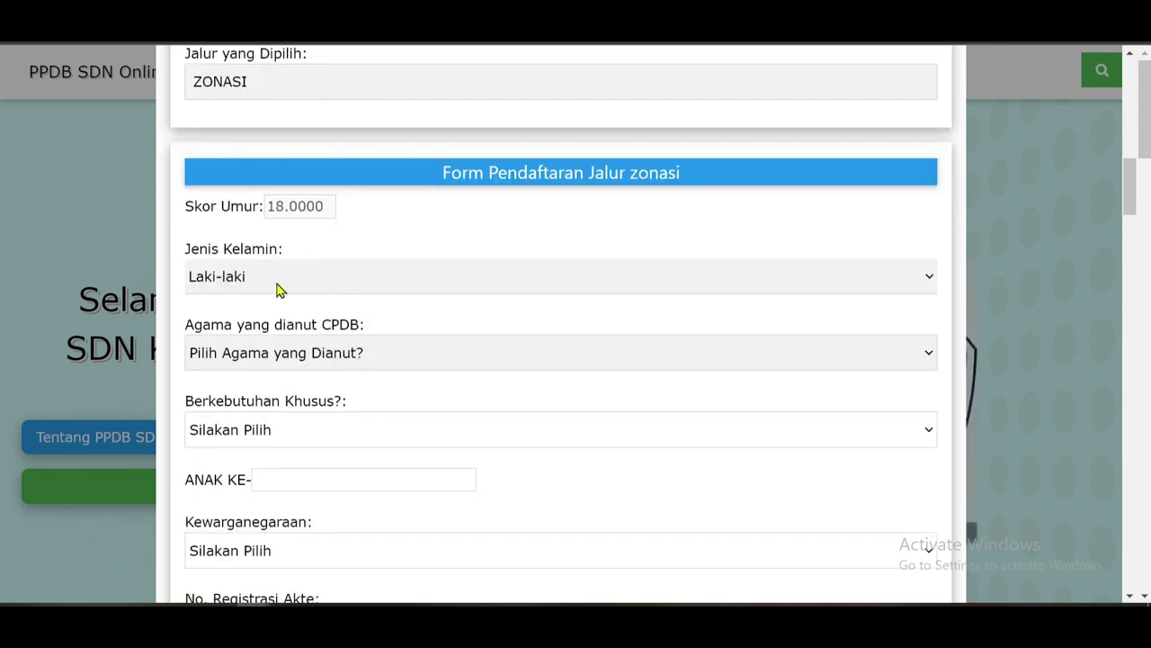
pyautogui.click(931, 281)
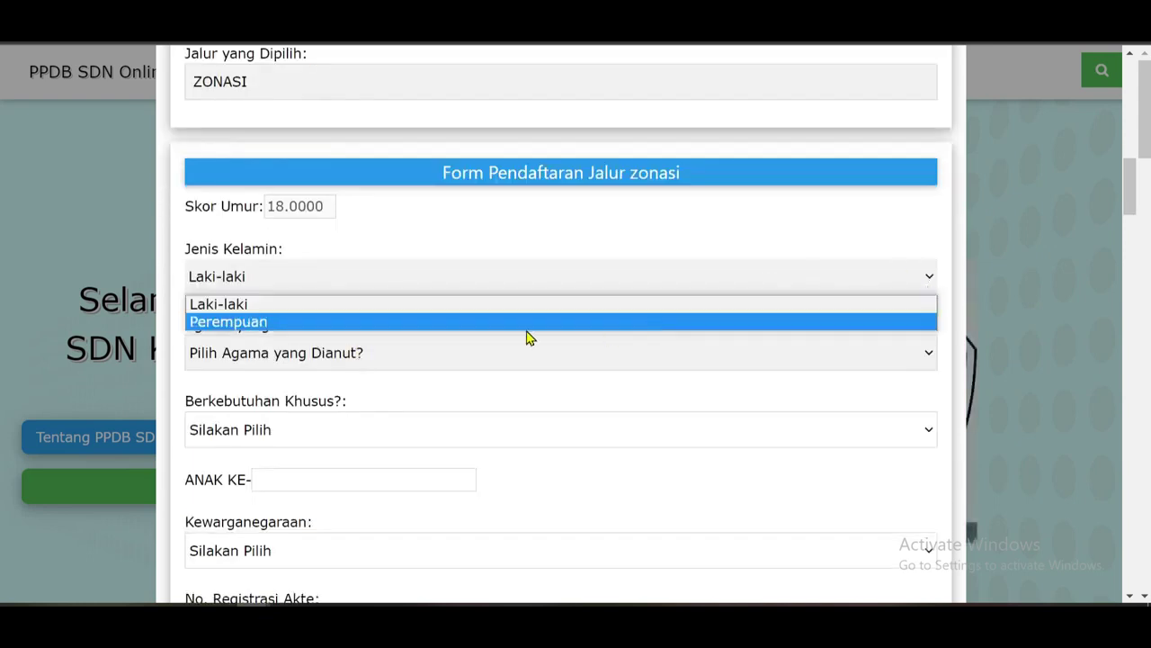
pyautogui.click(286, 323)
pyautogui.scroll(-1, 707, 318)
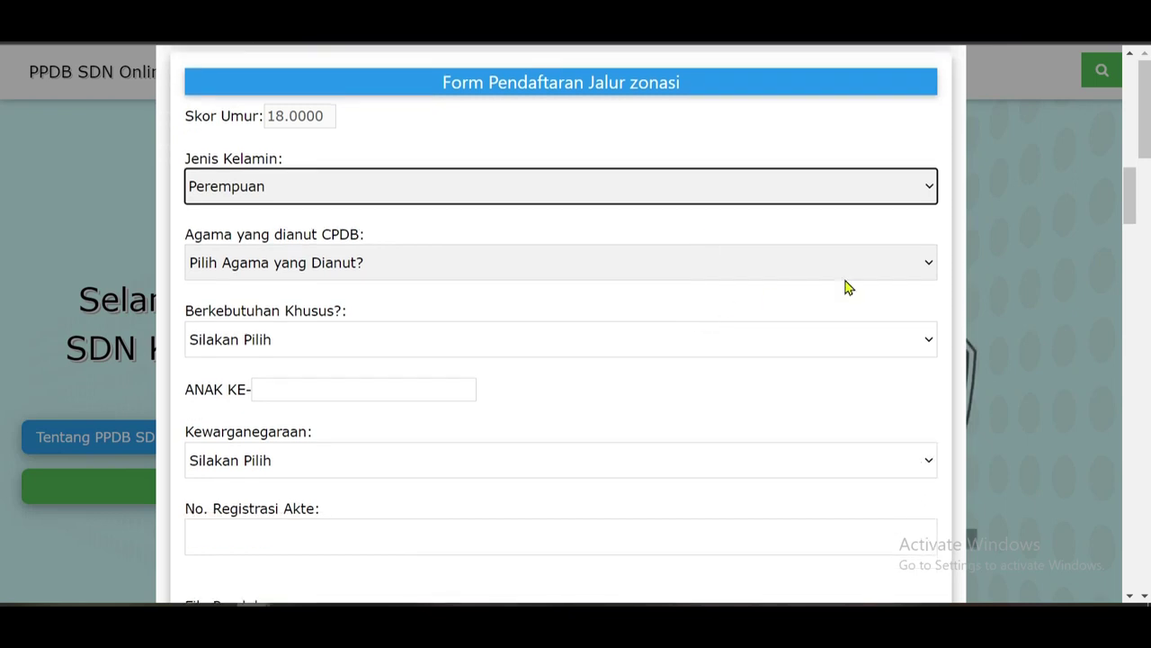
pyautogui.click(924, 268)
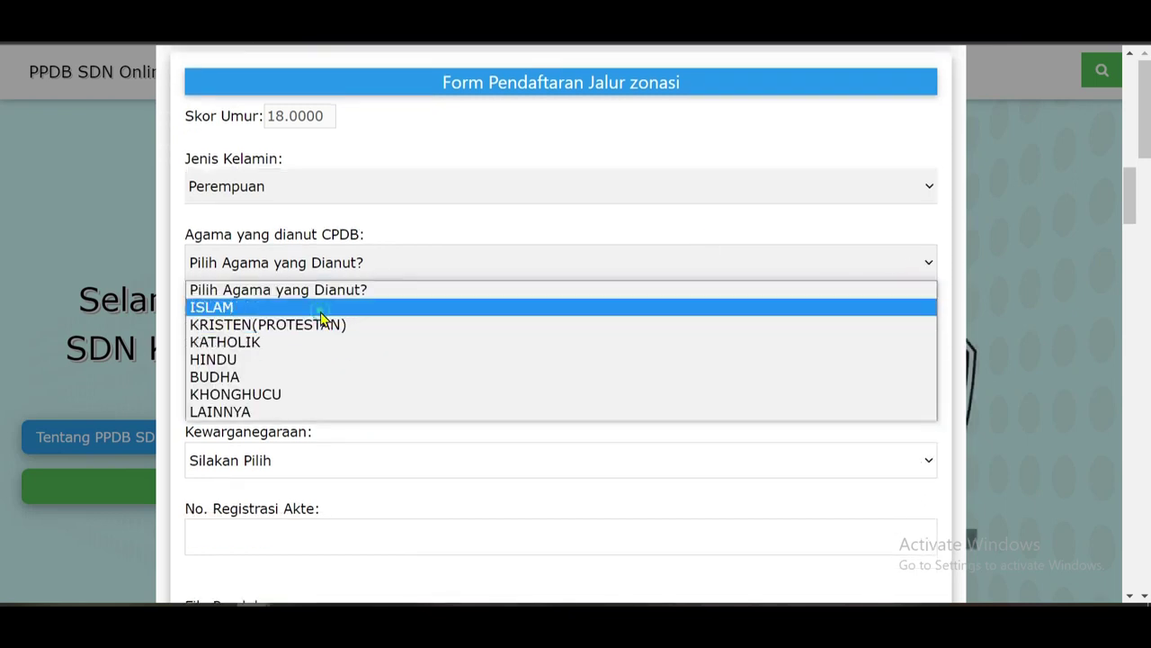
pyautogui.click(320, 310)
# Set special needs to Tidak, child order to 1 and citizenship to WNI.
pyautogui.click(926, 346)
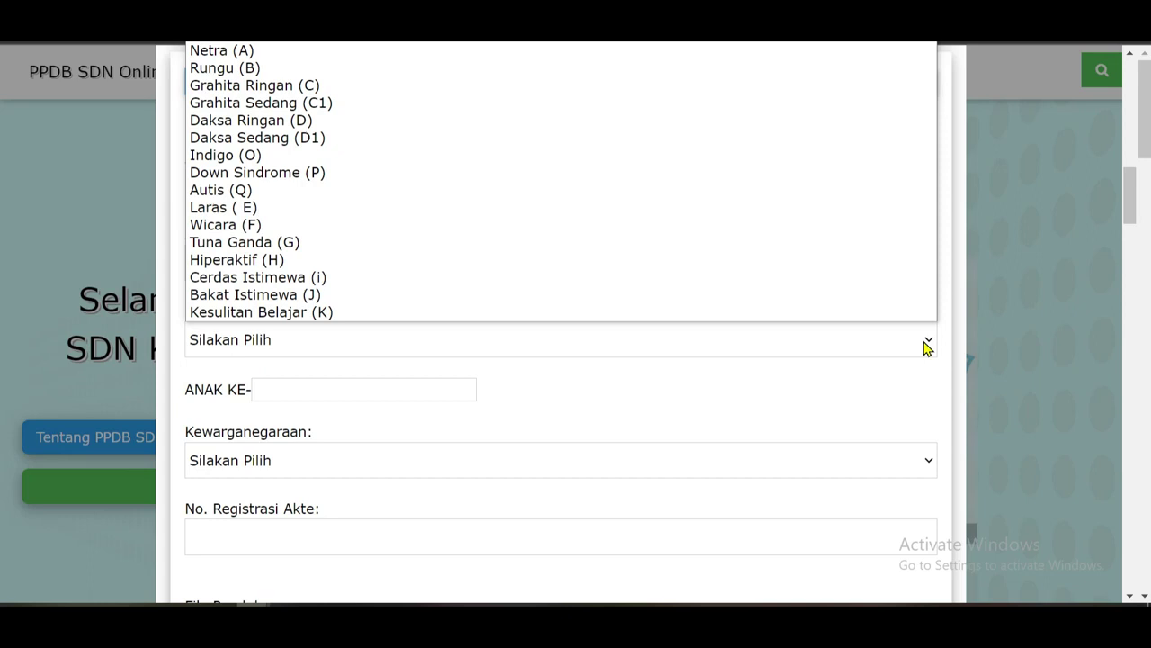
pyautogui.click(281, 47)
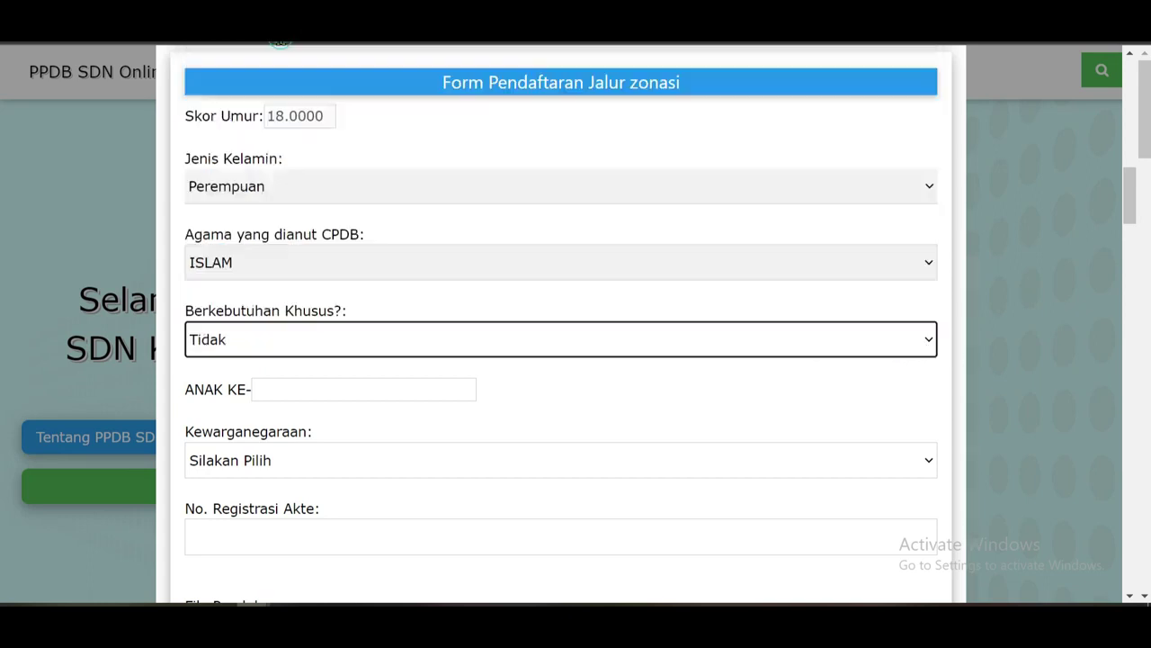
pyautogui.click(415, 340)
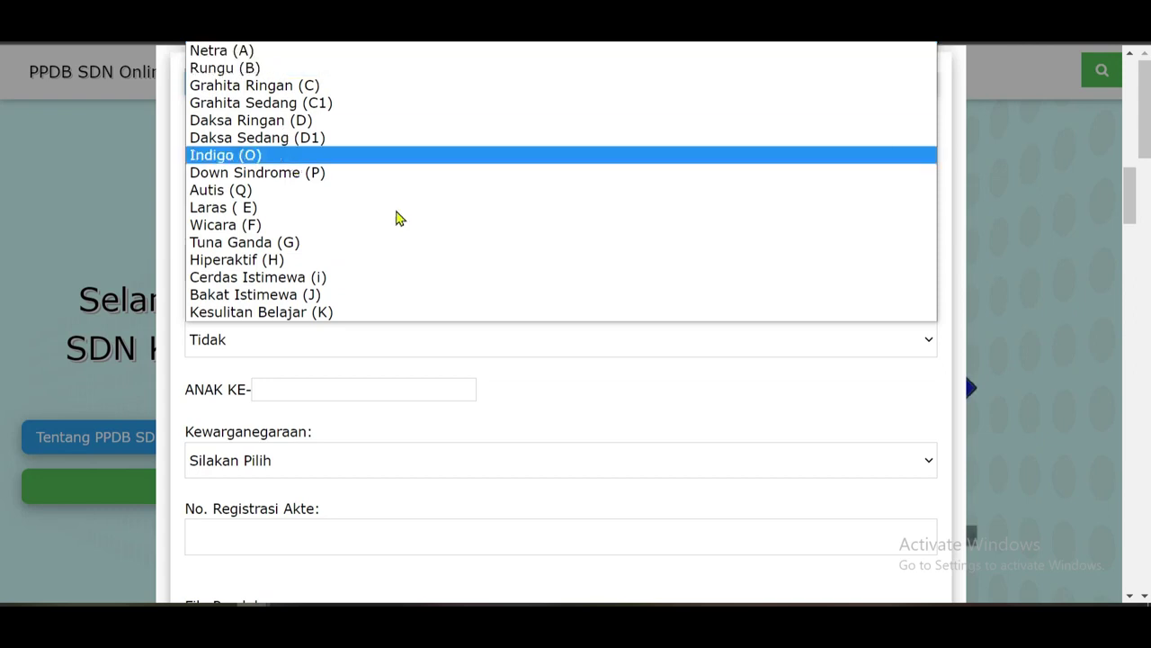
pyautogui.click(778, 389)
pyautogui.scroll(-1, 303, 386)
pyautogui.click(465, 300)
pyautogui.click(410, 378)
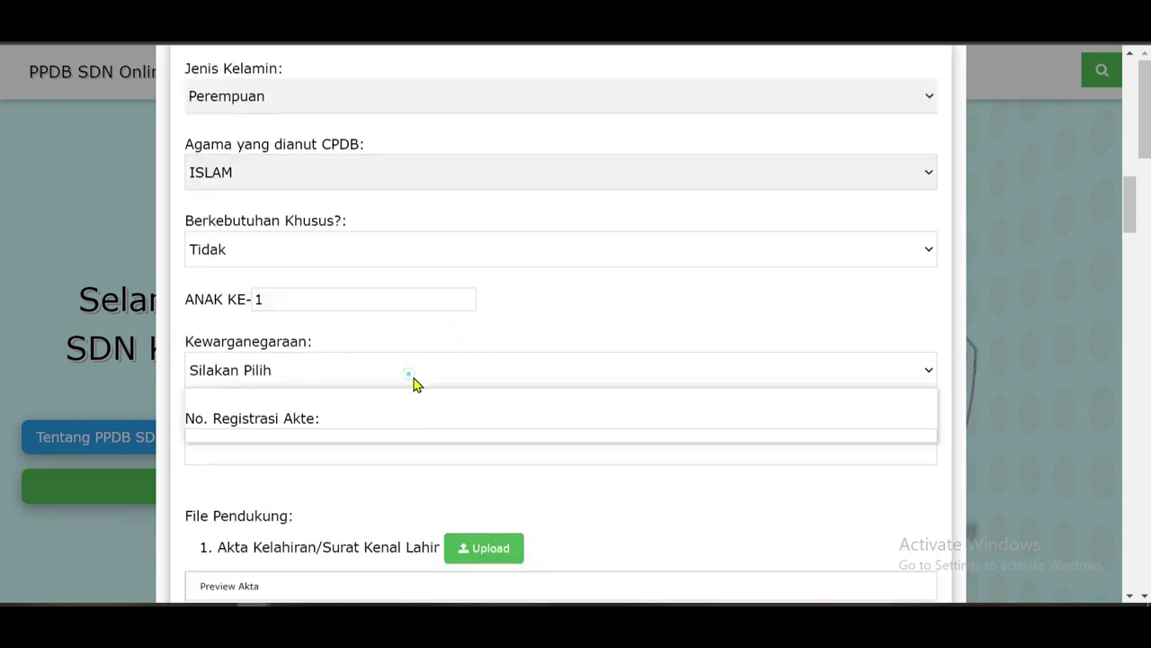
pyautogui.click(338, 414)
pyautogui.click(441, 462)
pyautogui.scroll(-1, 284, 436)
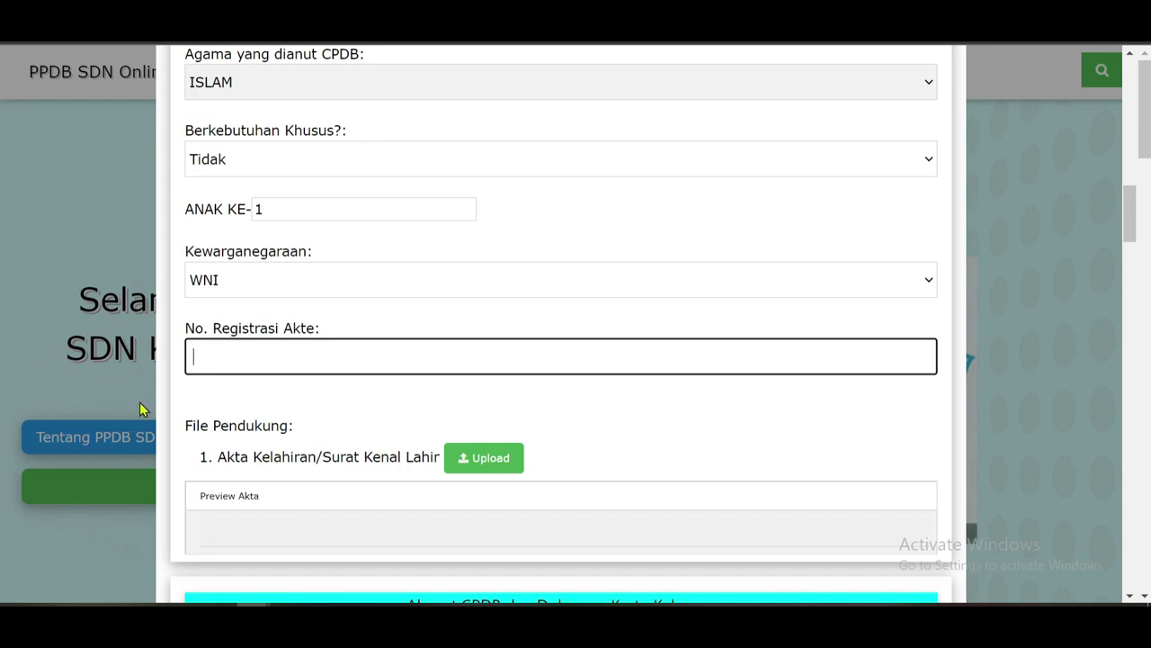
pyautogui.scroll(-1, 243, 428)
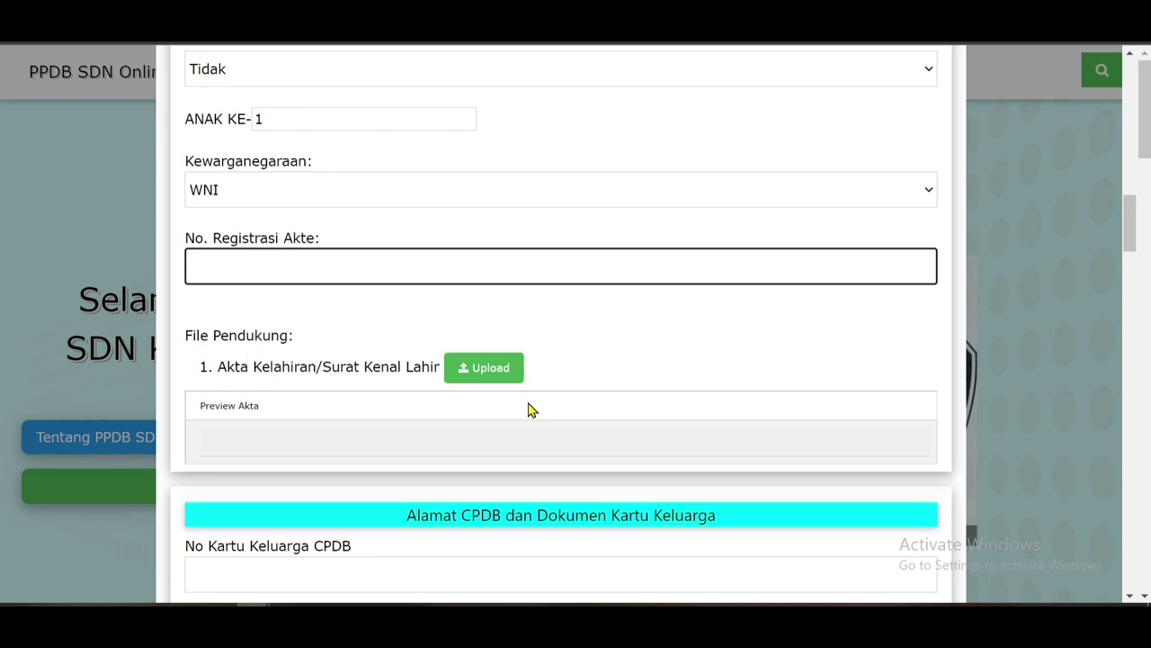
pyautogui.click(499, 378)
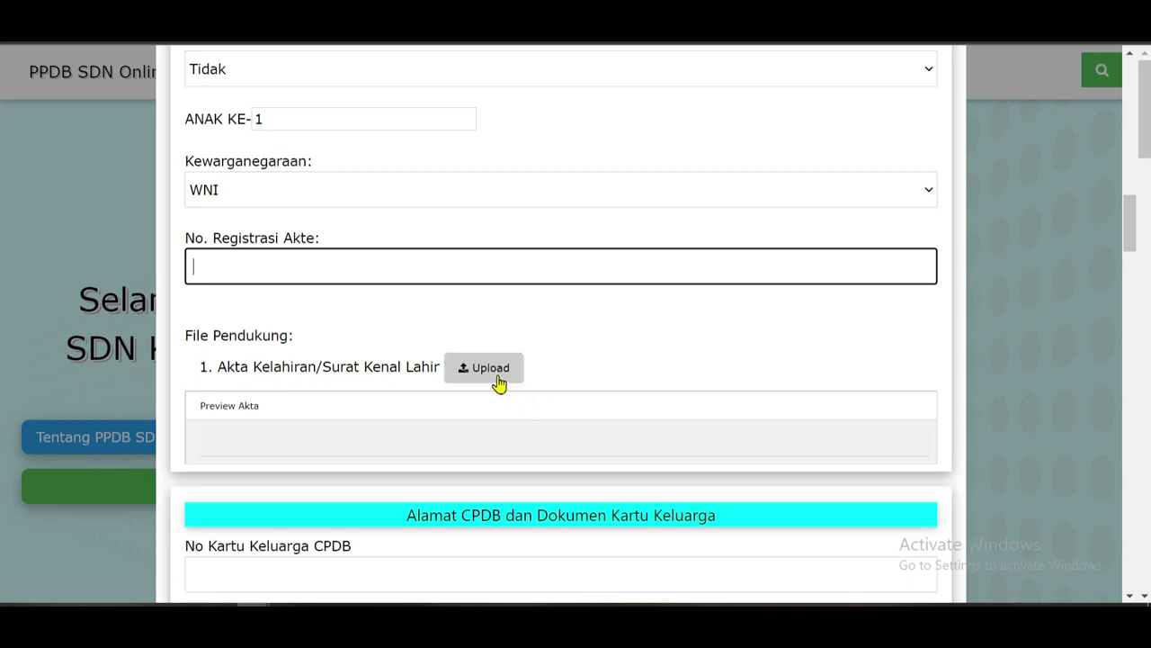
pyautogui.click(500, 379)
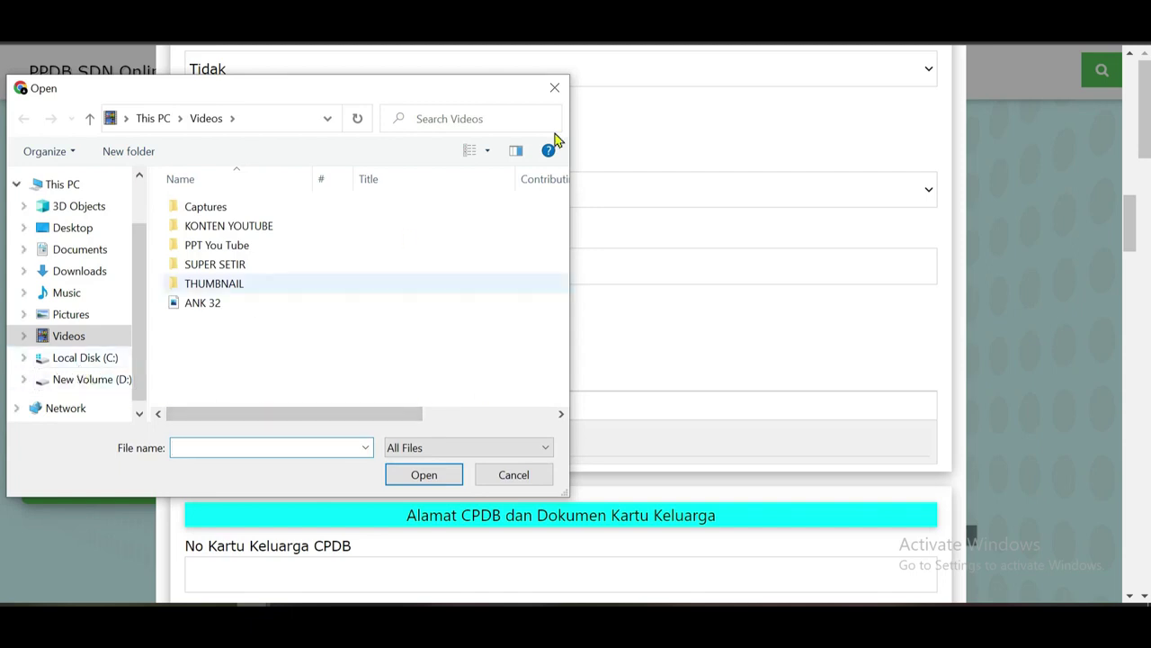
pyautogui.click(88, 252)
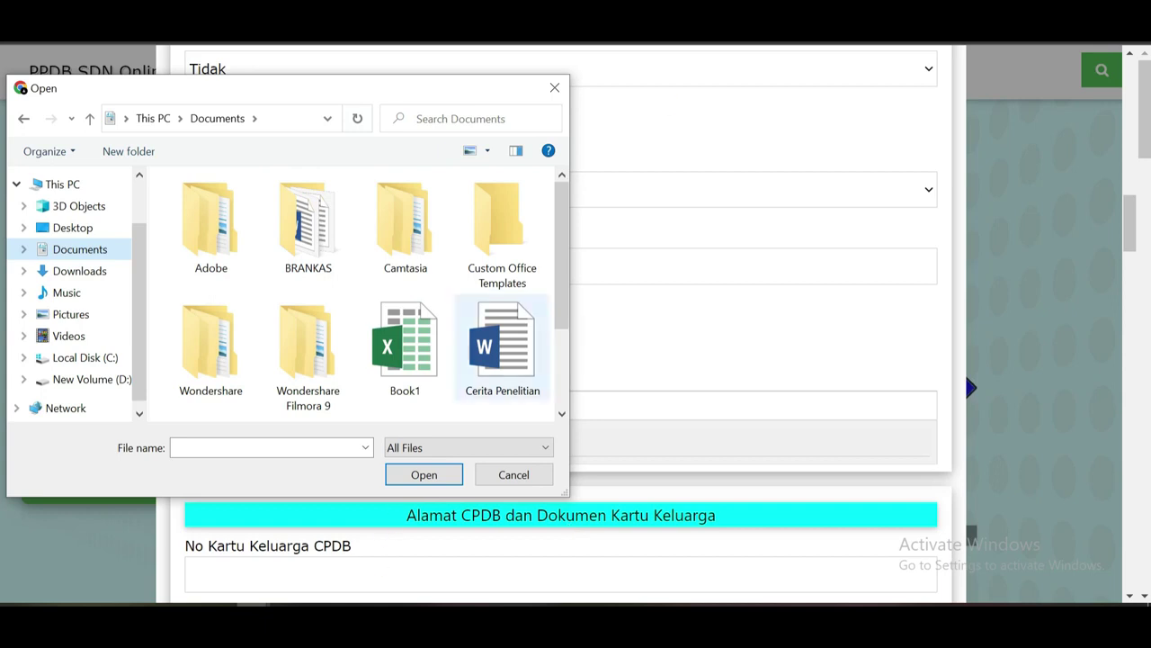
pyautogui.click(93, 270)
pyautogui.scroll(-5, 249, 382)
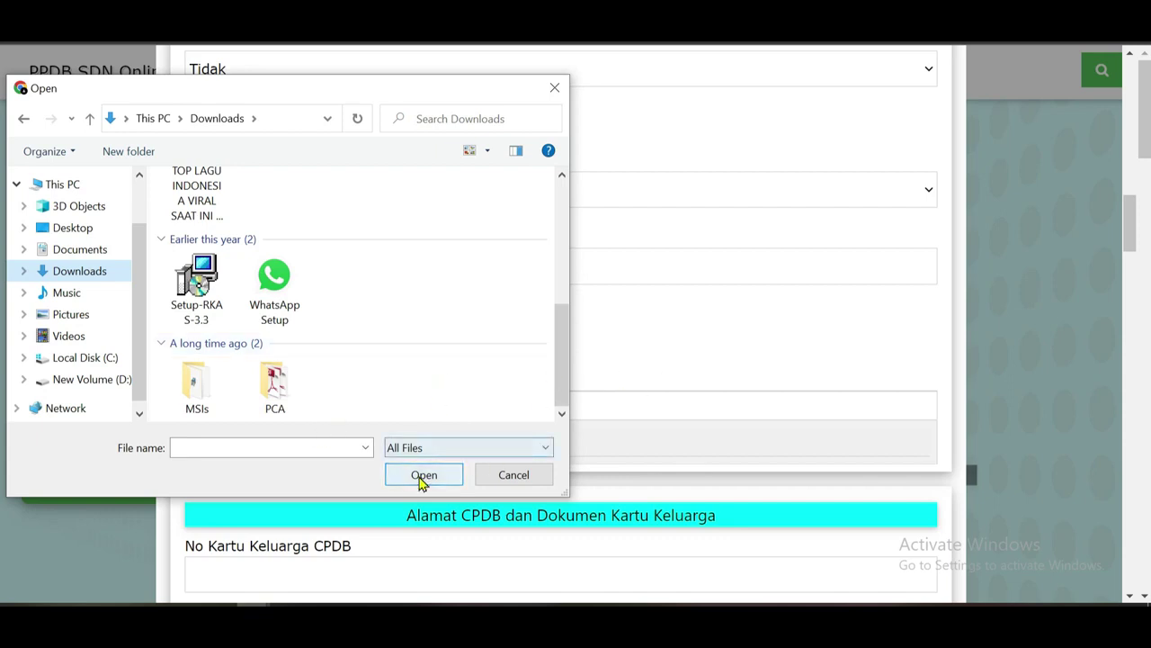
pyautogui.click(514, 474)
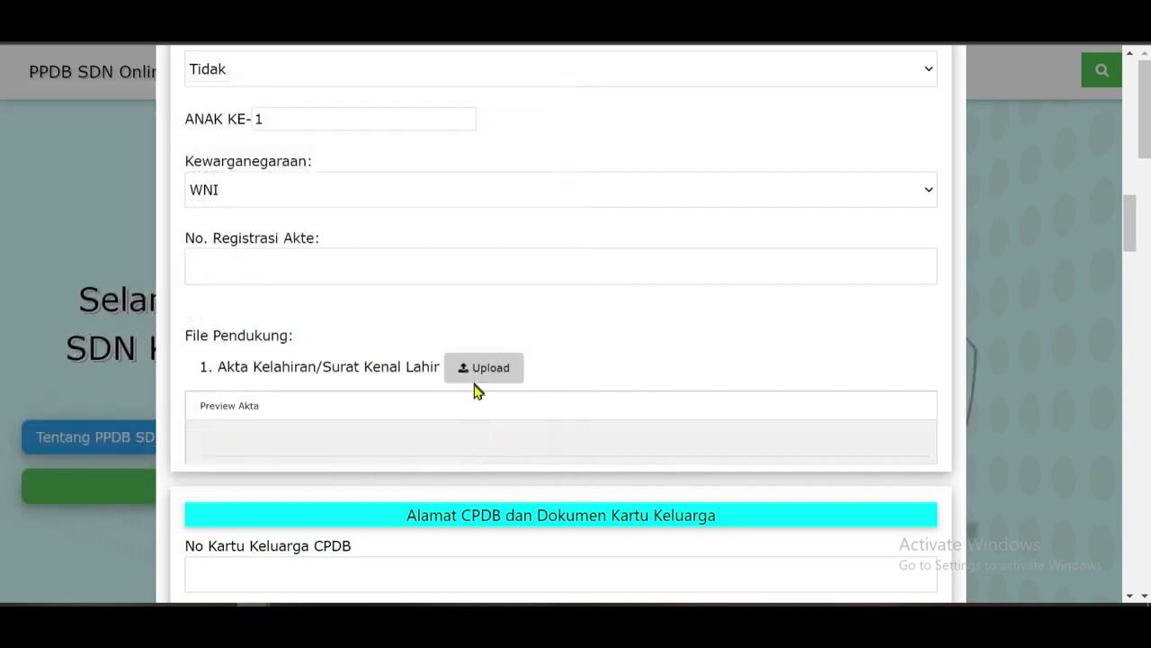
pyautogui.scroll(-2, 476, 386)
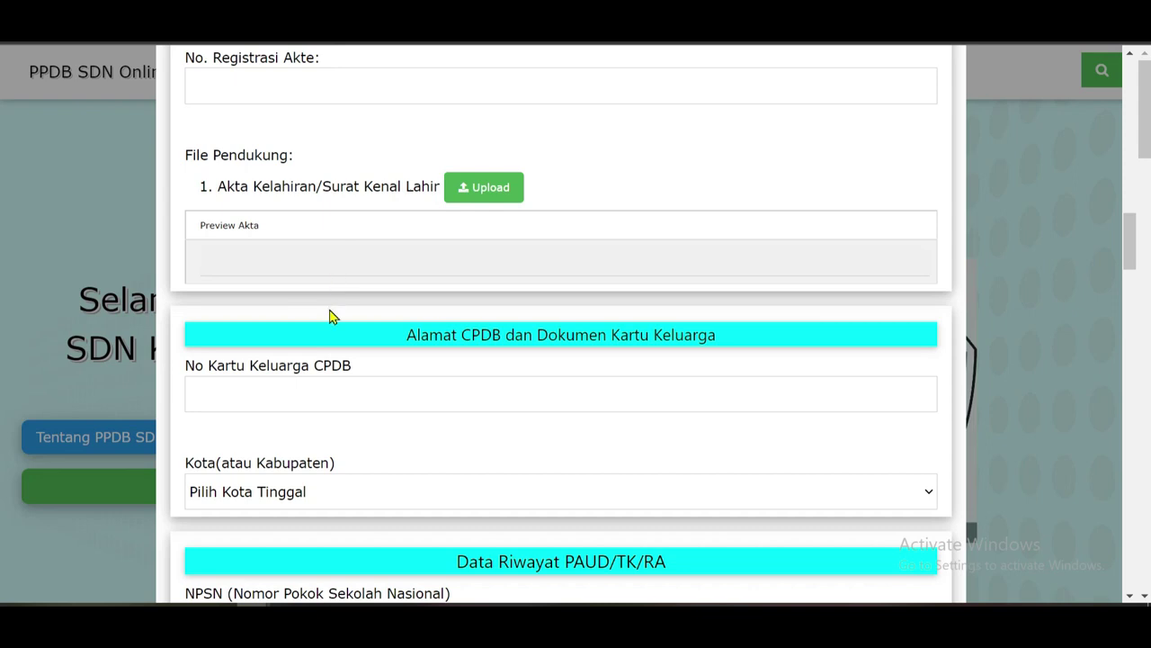
# Select KOTA DEPOK, CIPAYUNG and BOJONG PONDOK TERONG as city, district and Kelurahan.
pyautogui.scroll(-1, 331, 324)
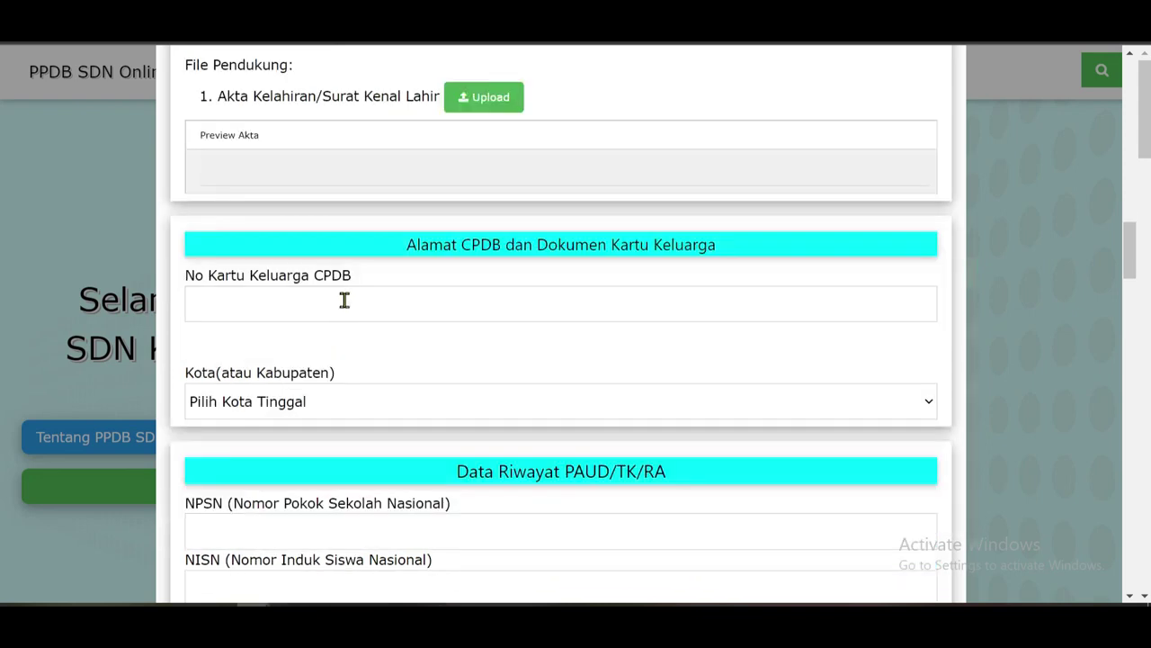
pyautogui.click(260, 299)
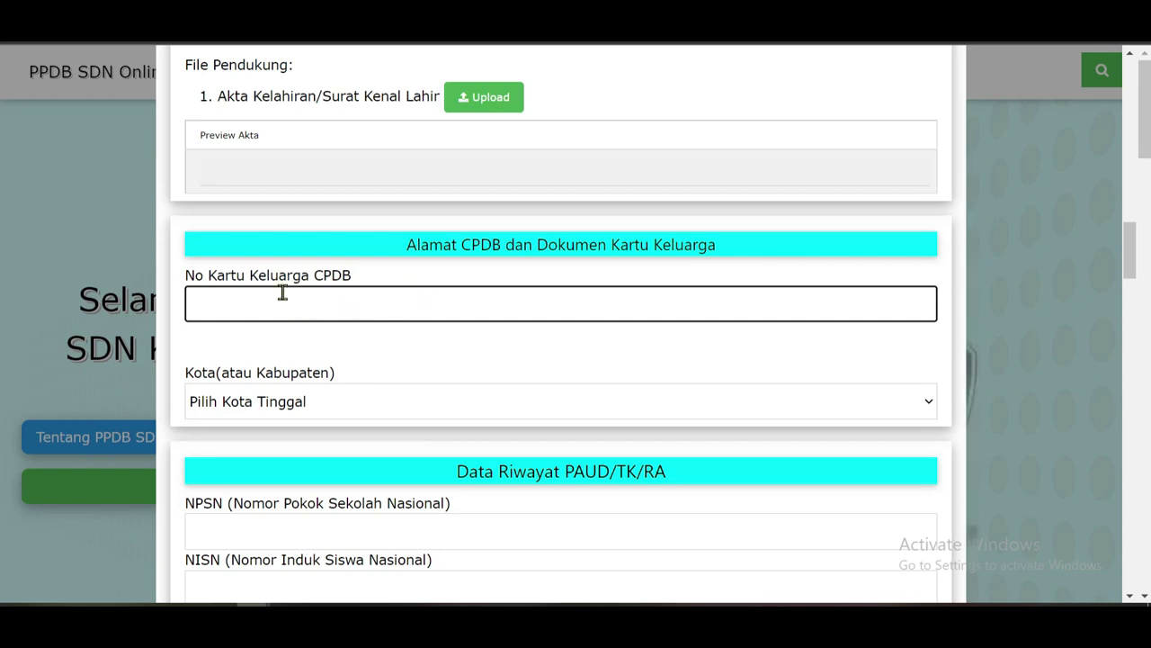
pyautogui.scroll(-1, 286, 301)
pyautogui.click(295, 324)
pyautogui.click(290, 360)
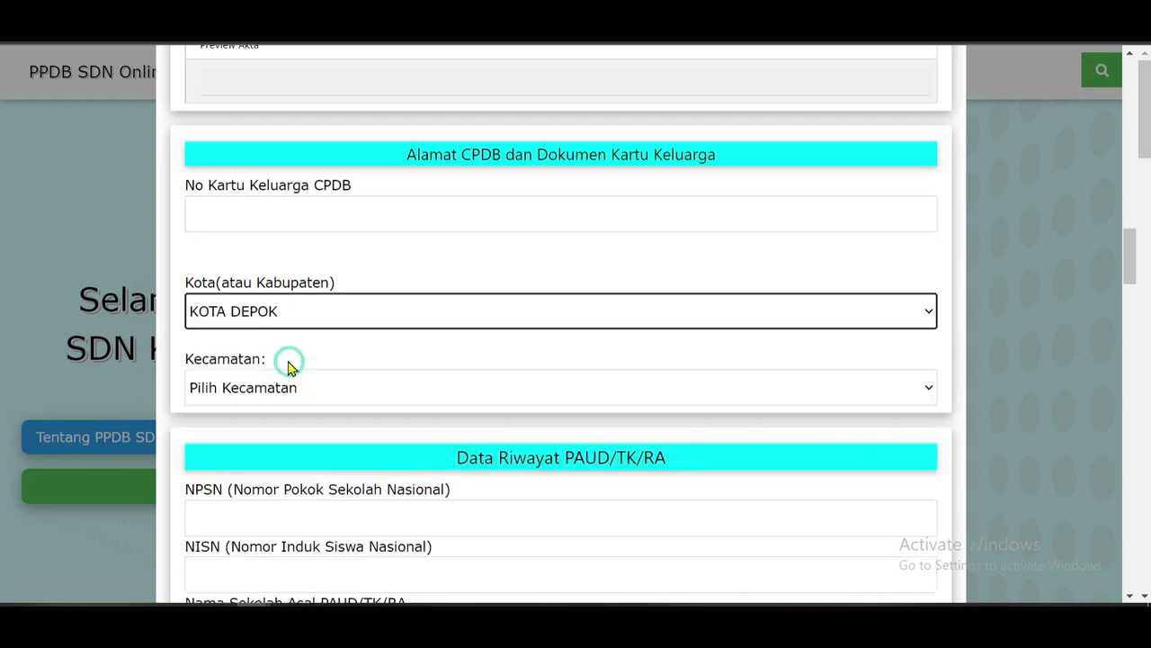
pyautogui.scroll(-2, 286, 362)
pyautogui.click(323, 197)
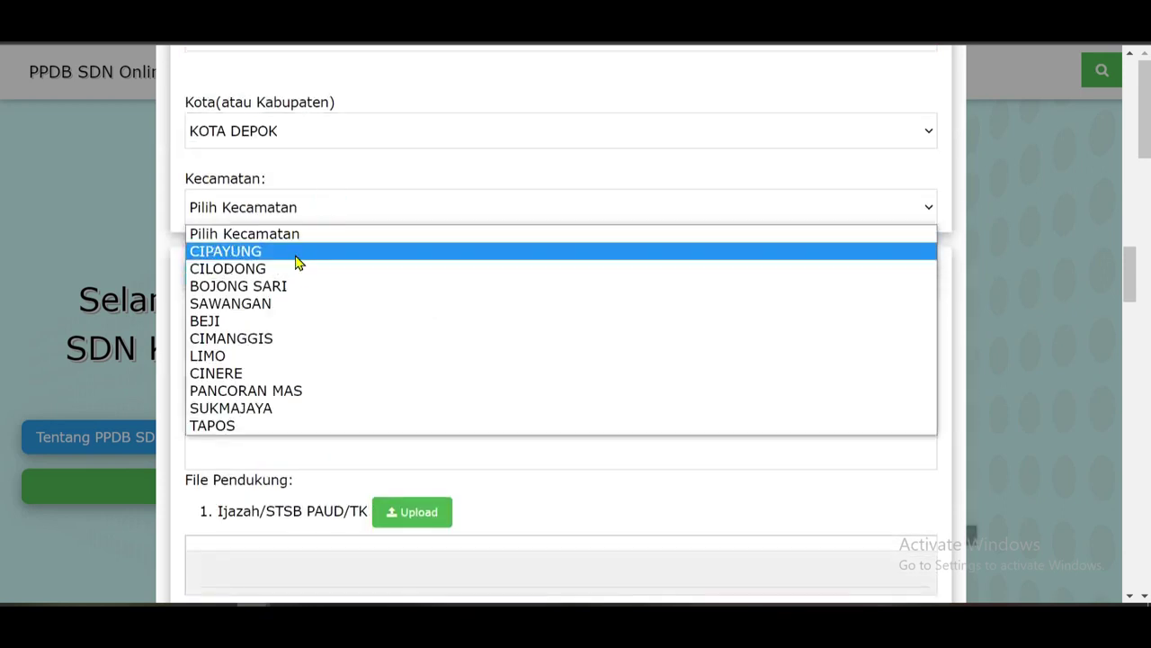
pyautogui.click(298, 251)
pyautogui.click(304, 285)
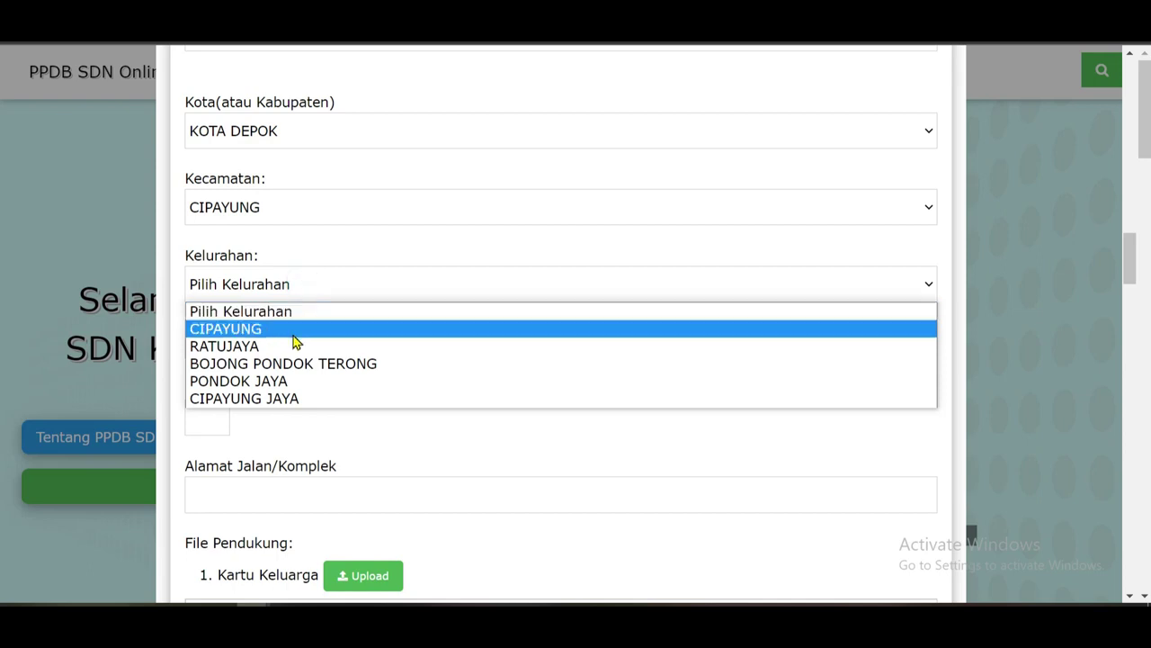
pyautogui.click(284, 365)
# Set RW to 1 and RT to 1, and type the street address.
pyautogui.scroll(-1, 232, 317)
pyautogui.click(209, 251)
pyautogui.click(214, 245)
pyautogui.click(213, 245)
pyautogui.click(213, 244)
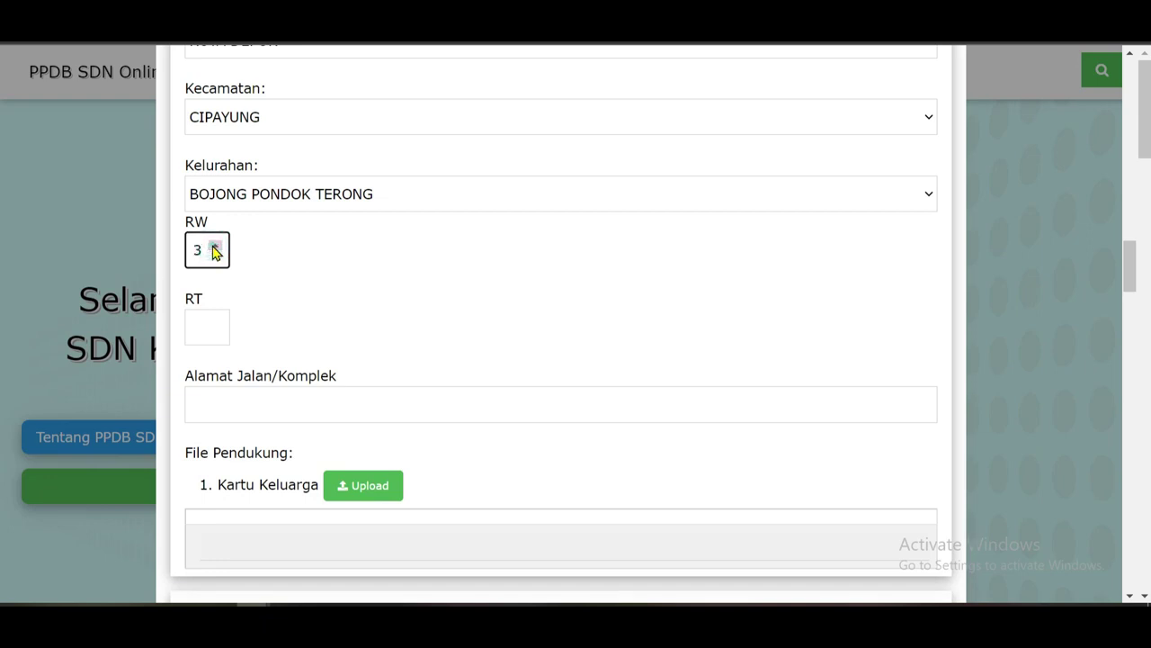
pyautogui.doubleClick(216, 256)
pyautogui.click(214, 323)
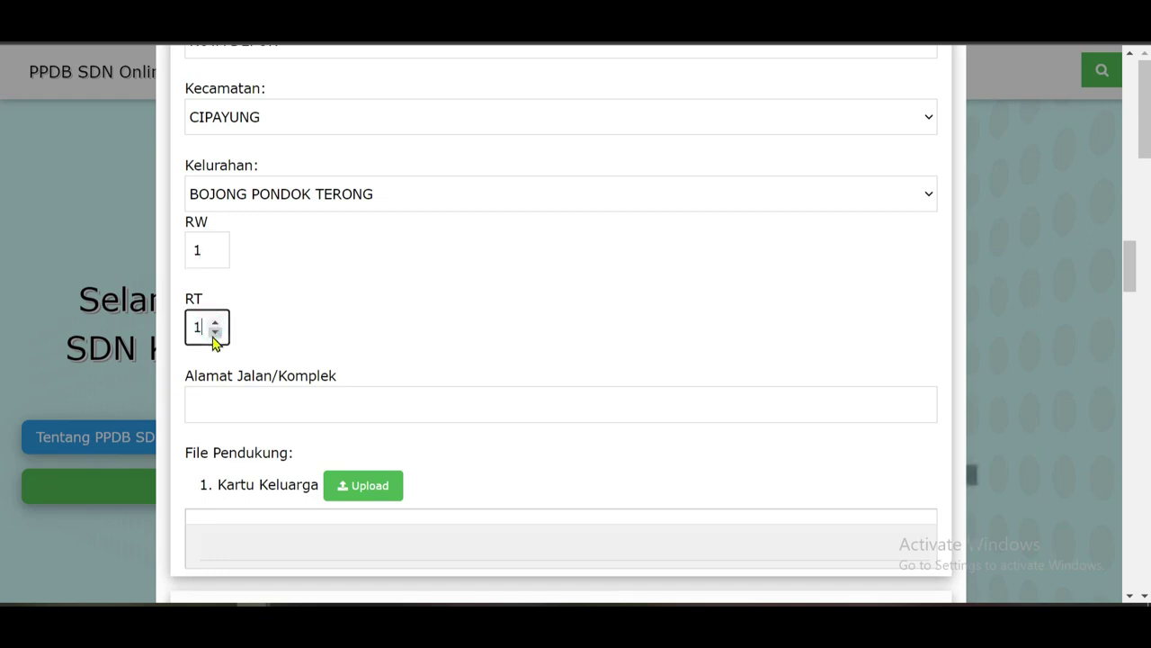
pyautogui.click(328, 419)
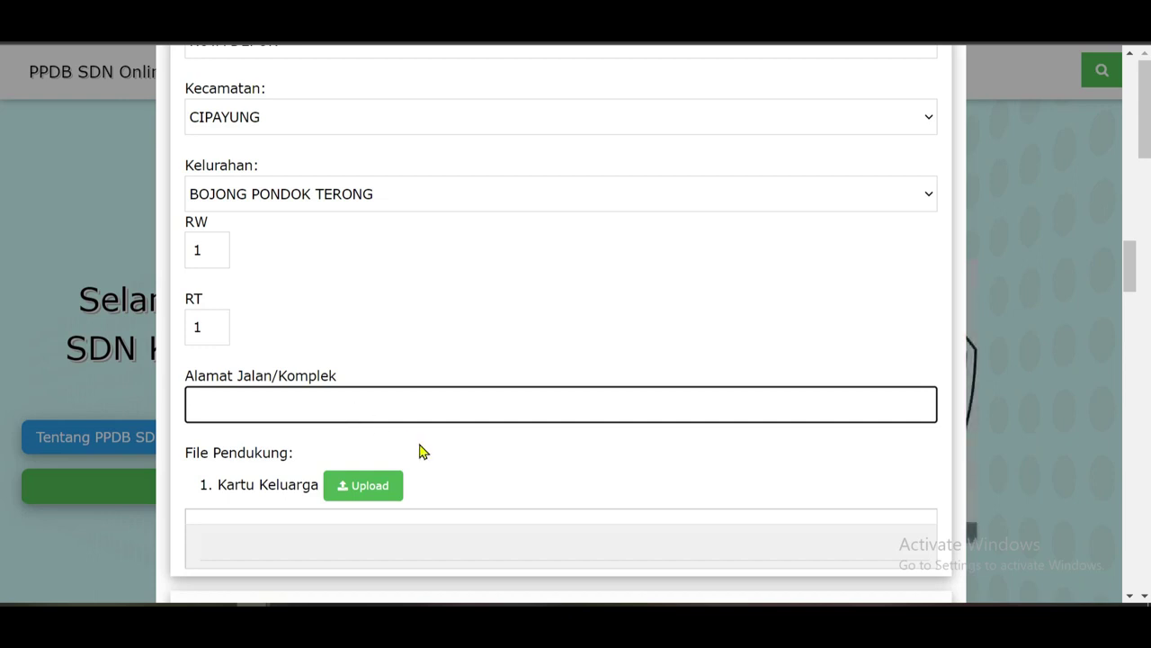
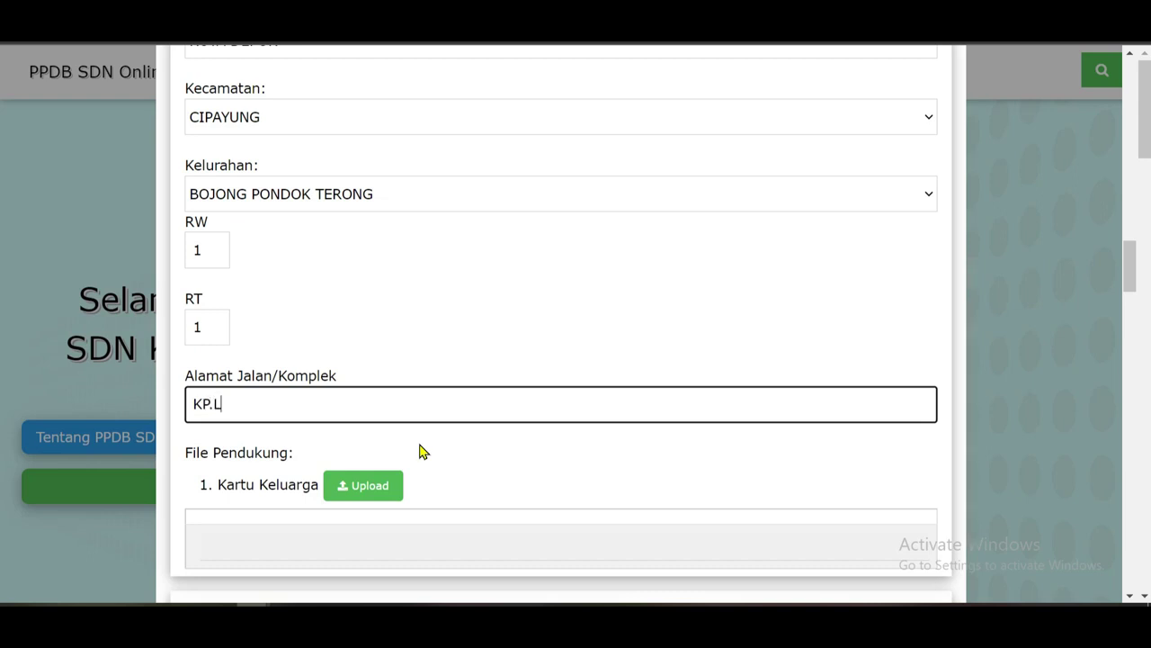
pyautogui.click(215, 405)
pyautogui.scroll(-1, 429, 432)
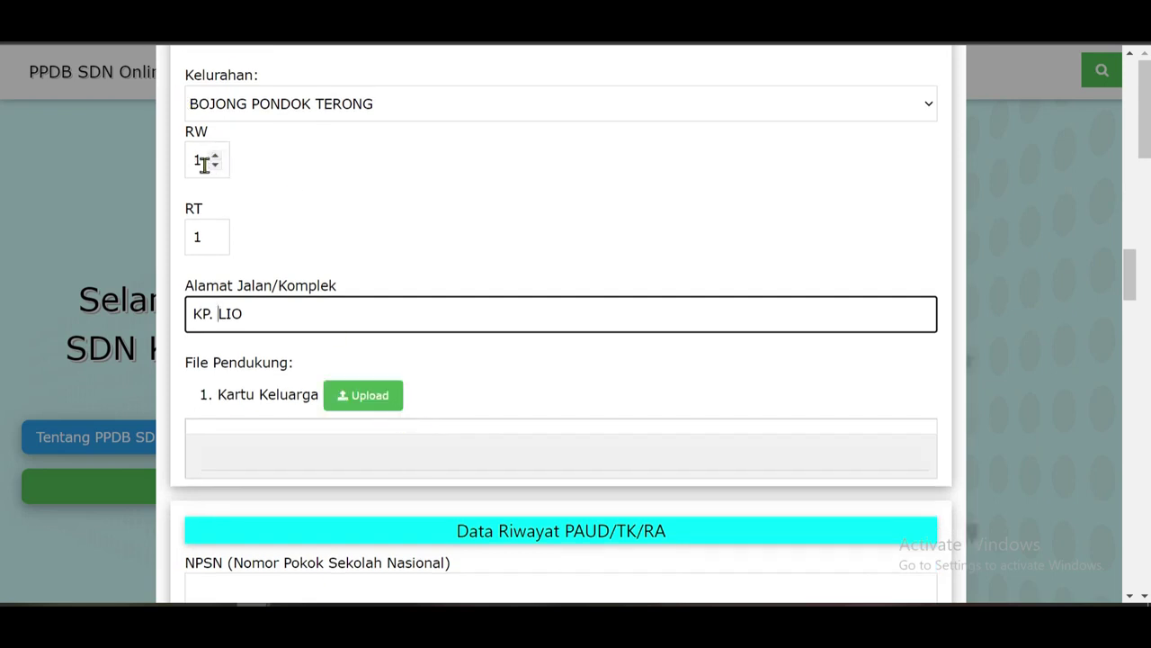
pyautogui.scroll(-1, 340, 371)
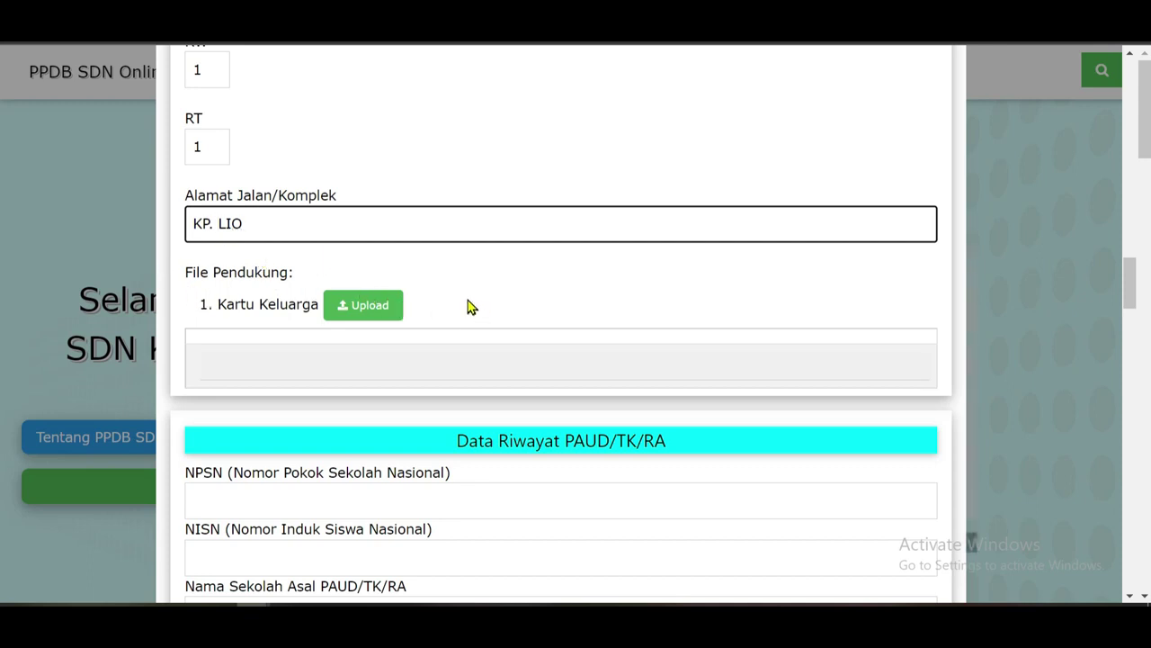
pyautogui.scroll(-2, 470, 307)
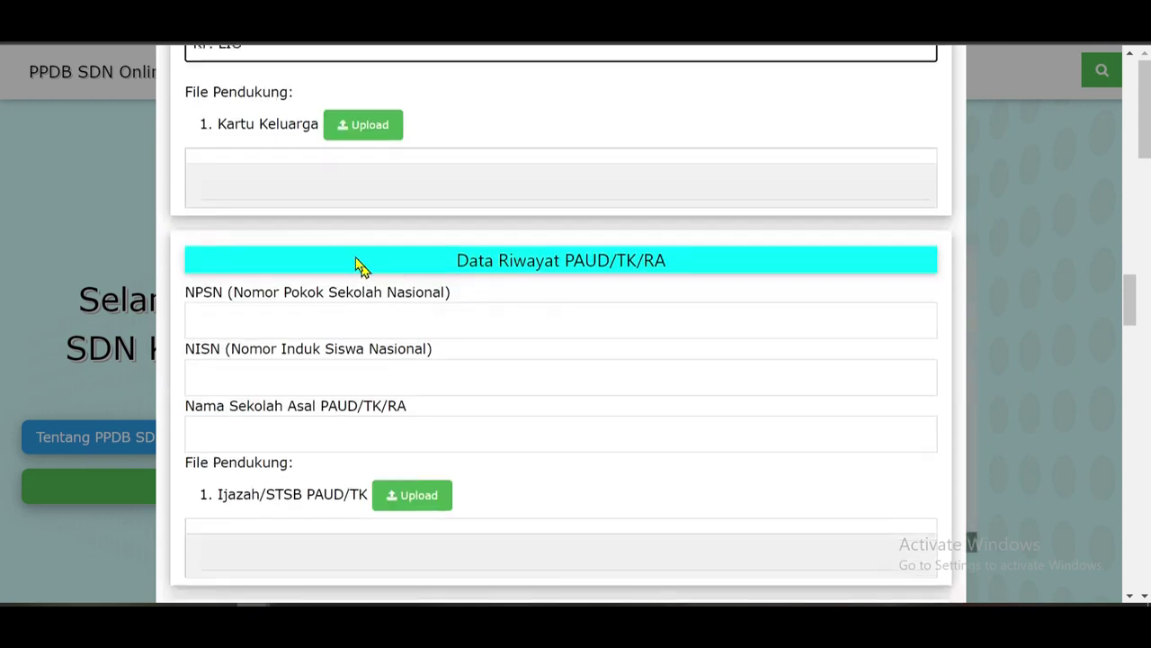
# Cancel the family card upload and enter NPSN 20, NISN and the former school name.
pyautogui.click(358, 134)
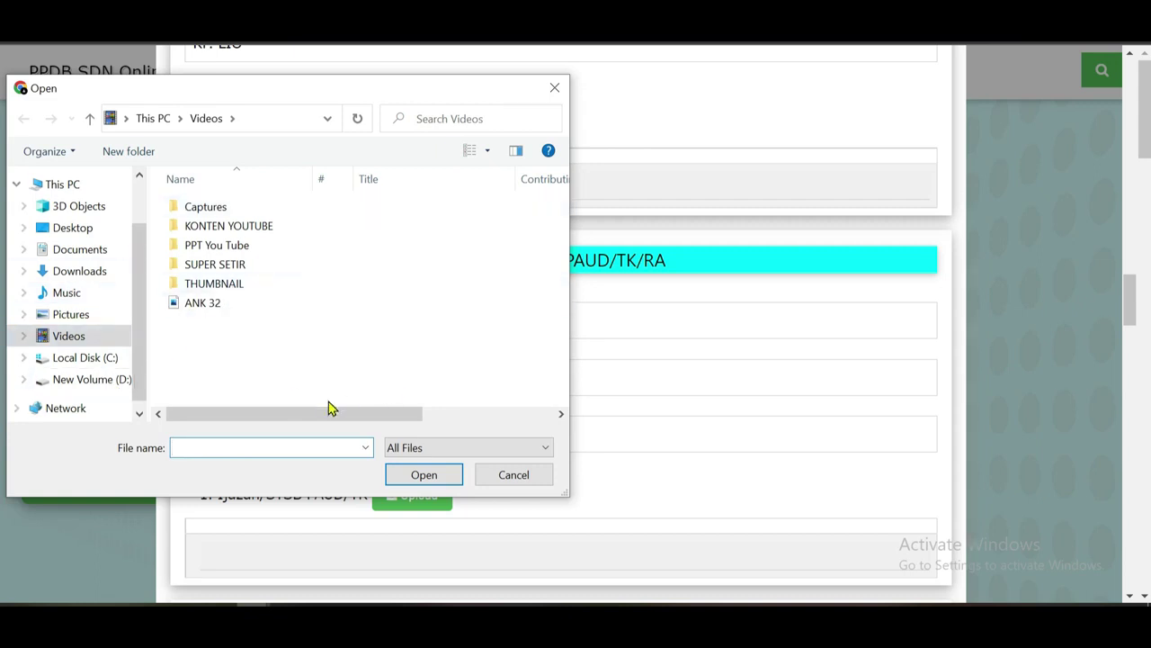
pyautogui.click(515, 481)
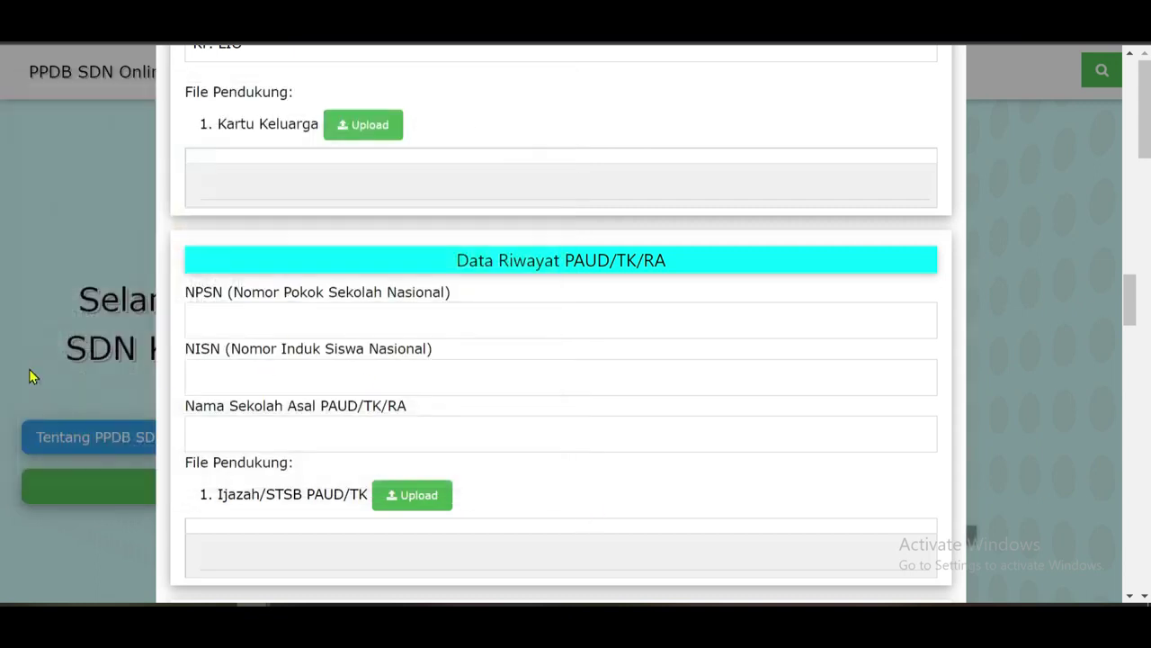
pyautogui.scroll(-1, 320, 223)
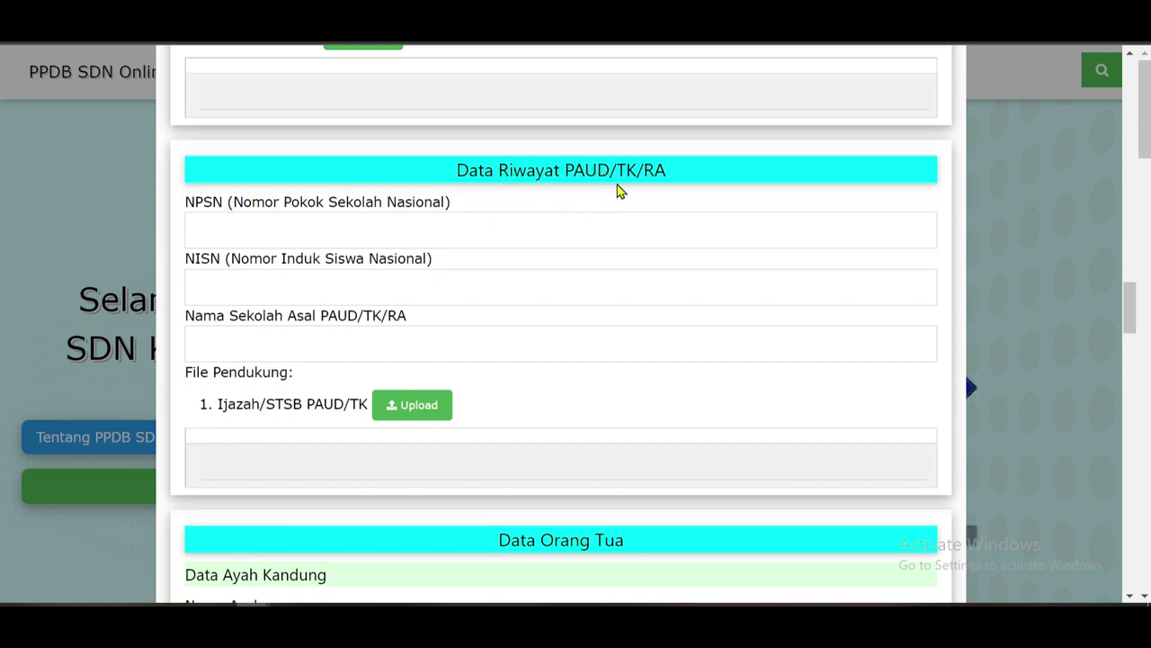
pyautogui.click(268, 227)
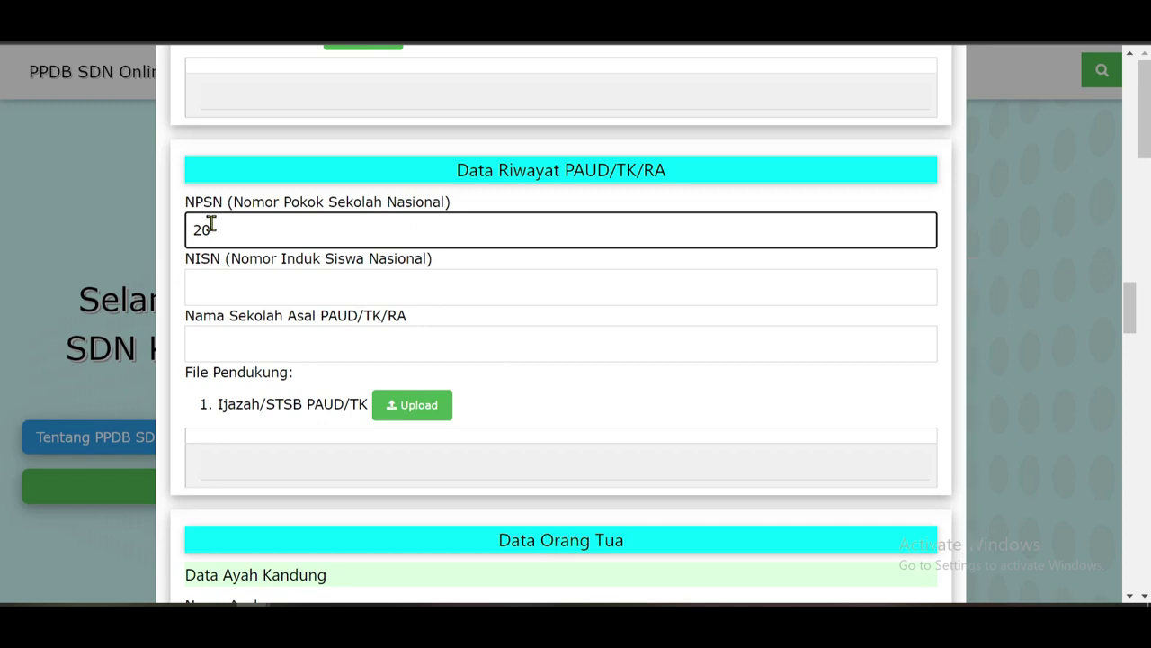
pyautogui.click(257, 286)
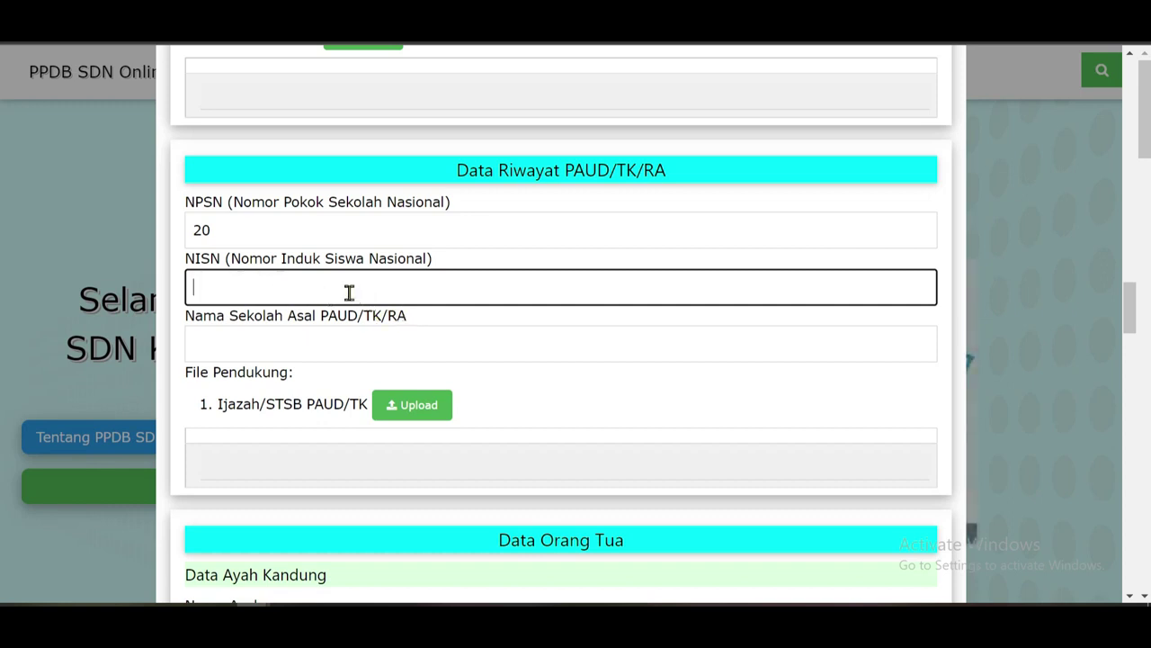
pyautogui.click(314, 345)
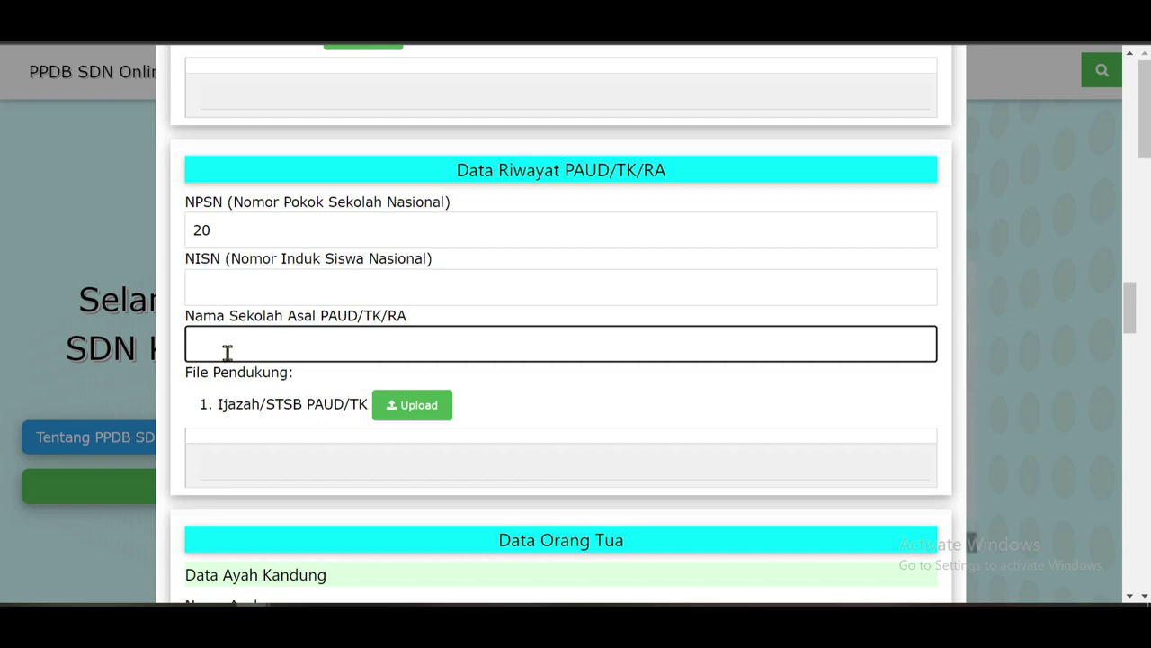
# Browse Downloads for the kindergarten certificate file, then cancel without uploading.
pyautogui.scroll(-1, 225, 352)
pyautogui.click(404, 322)
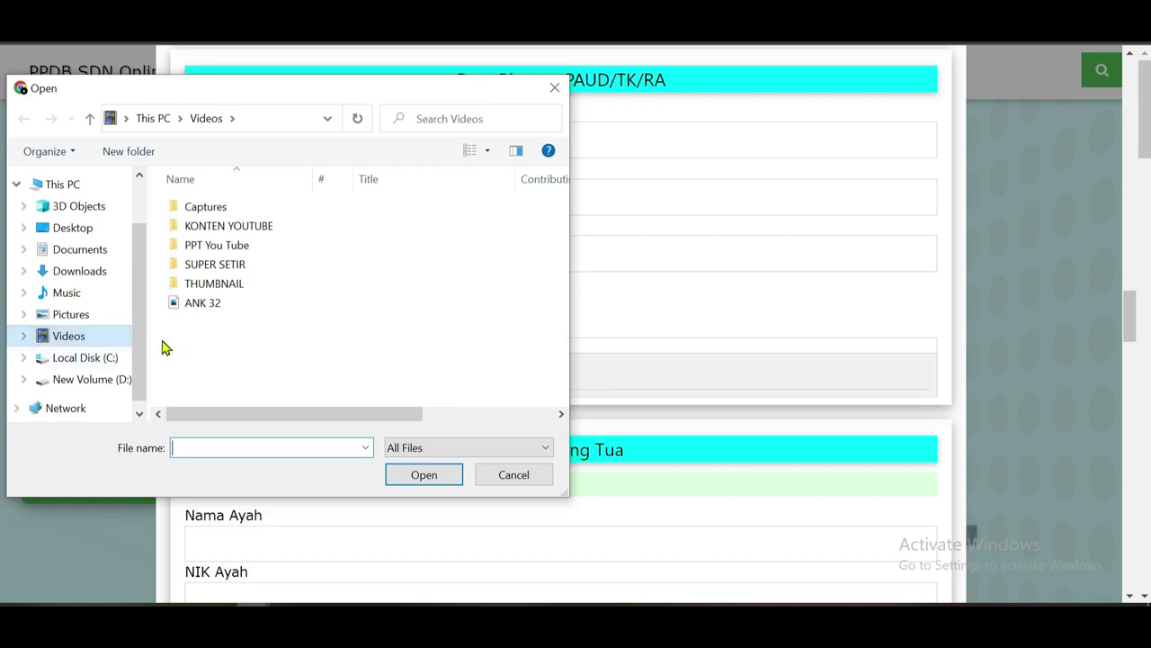
pyautogui.click(86, 271)
pyautogui.scroll(-1, 232, 375)
pyautogui.scroll(-3, 232, 376)
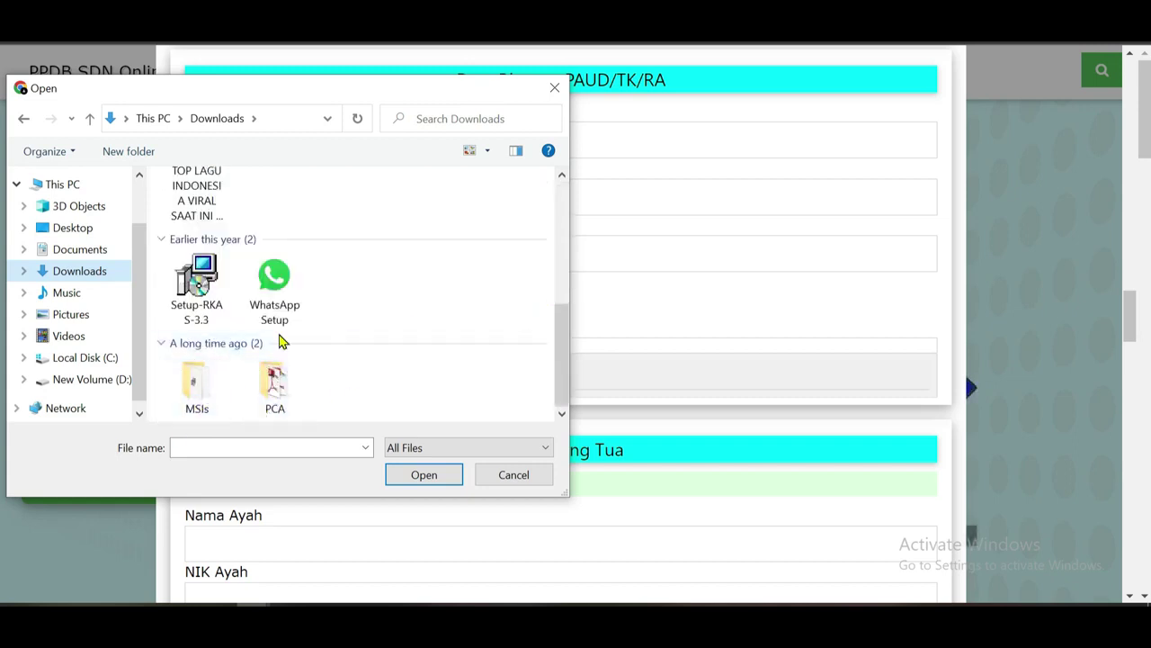
pyautogui.click(514, 477)
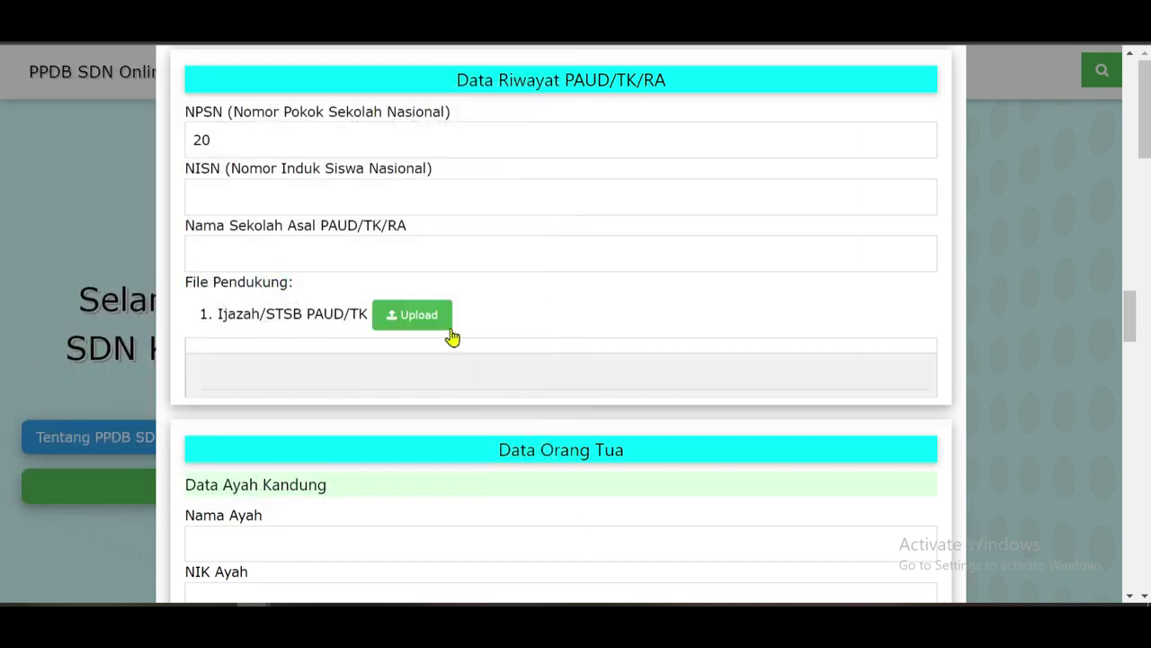
pyautogui.scroll(-4, 481, 357)
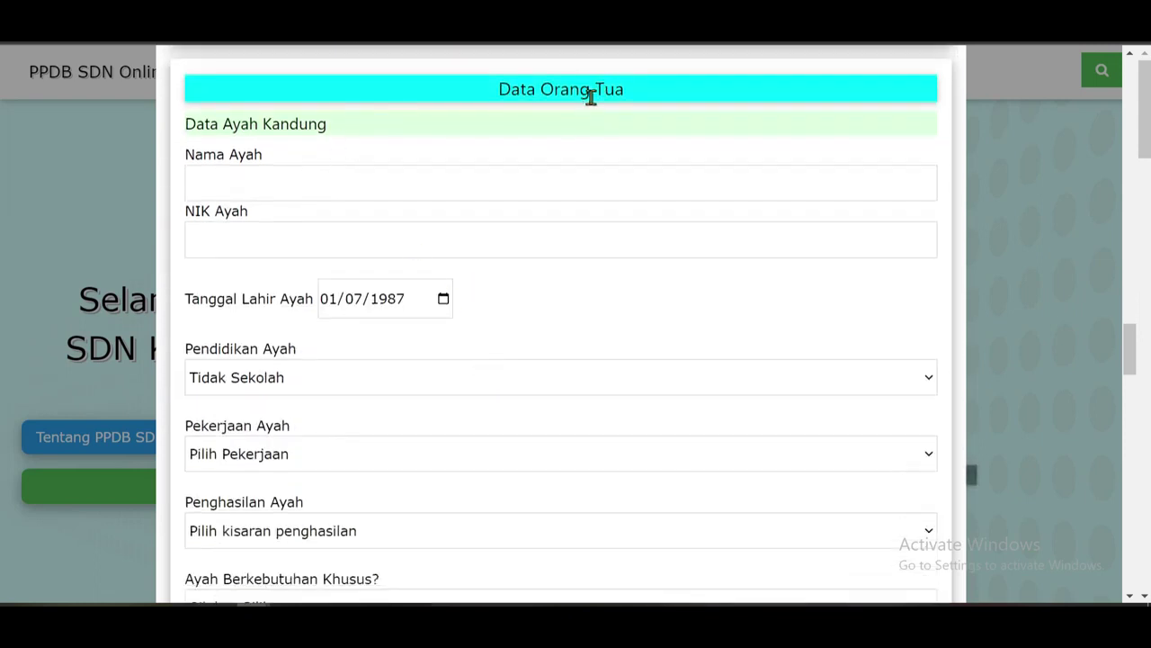
# Enter the father's name and NIK, and set his education to SMA Sederajat.
pyautogui.click(270, 180)
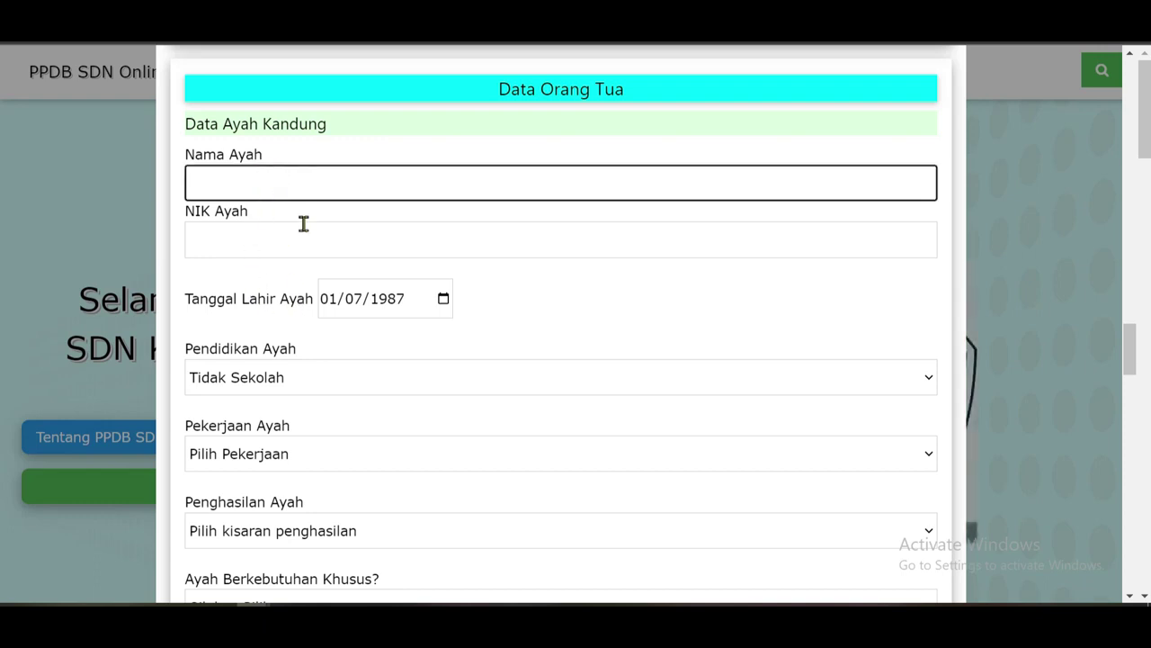
pyautogui.click(257, 254)
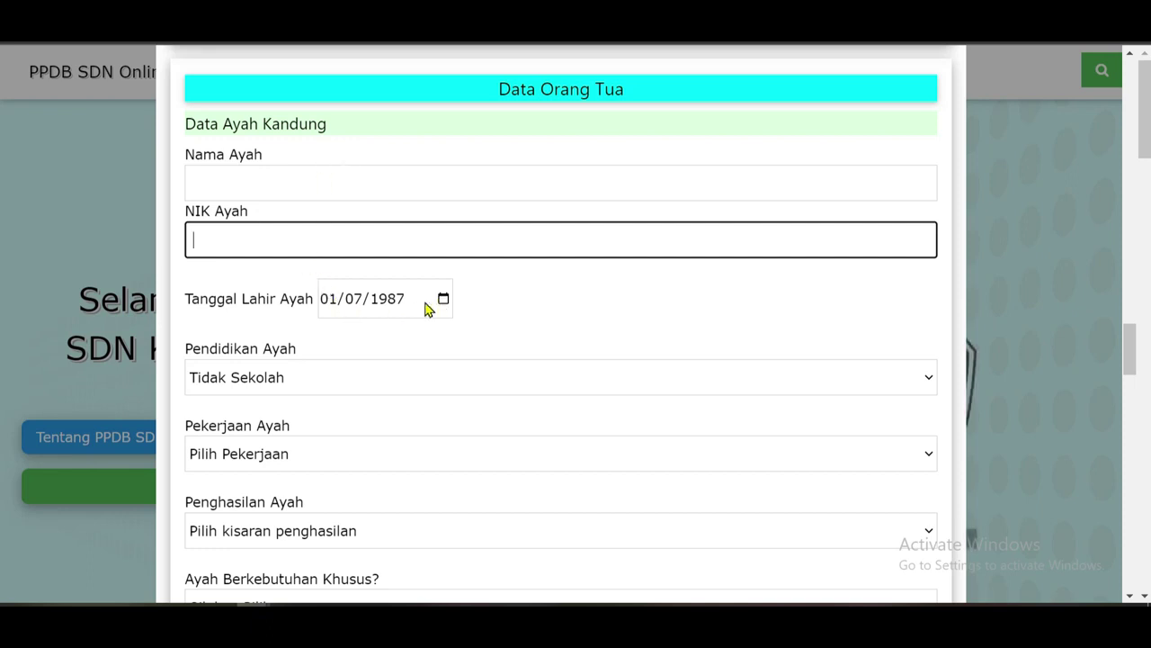
pyautogui.scroll(-1, 324, 297)
pyautogui.click(287, 303)
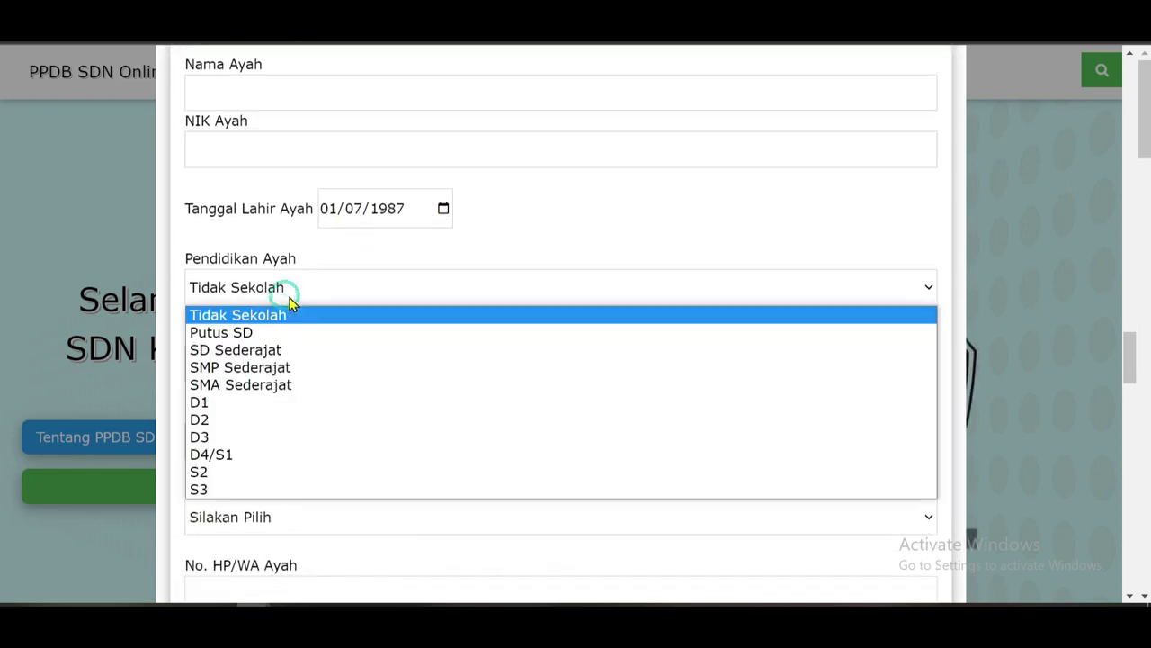
pyautogui.click(259, 385)
# Set the father's job to Pedagang Besar, income Rp. 2.000.000 - Rp. 4.999.999, special needs Tidak.
pyautogui.scroll(-1, 345, 260)
pyautogui.click(333, 273)
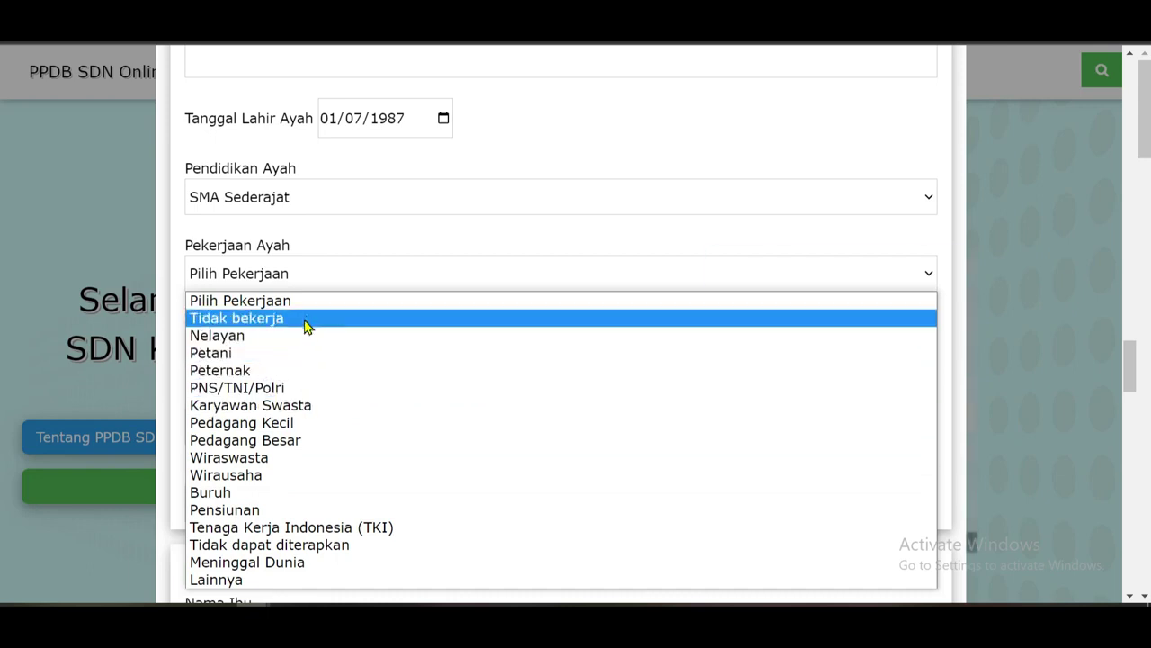
pyautogui.click(266, 440)
pyautogui.click(324, 352)
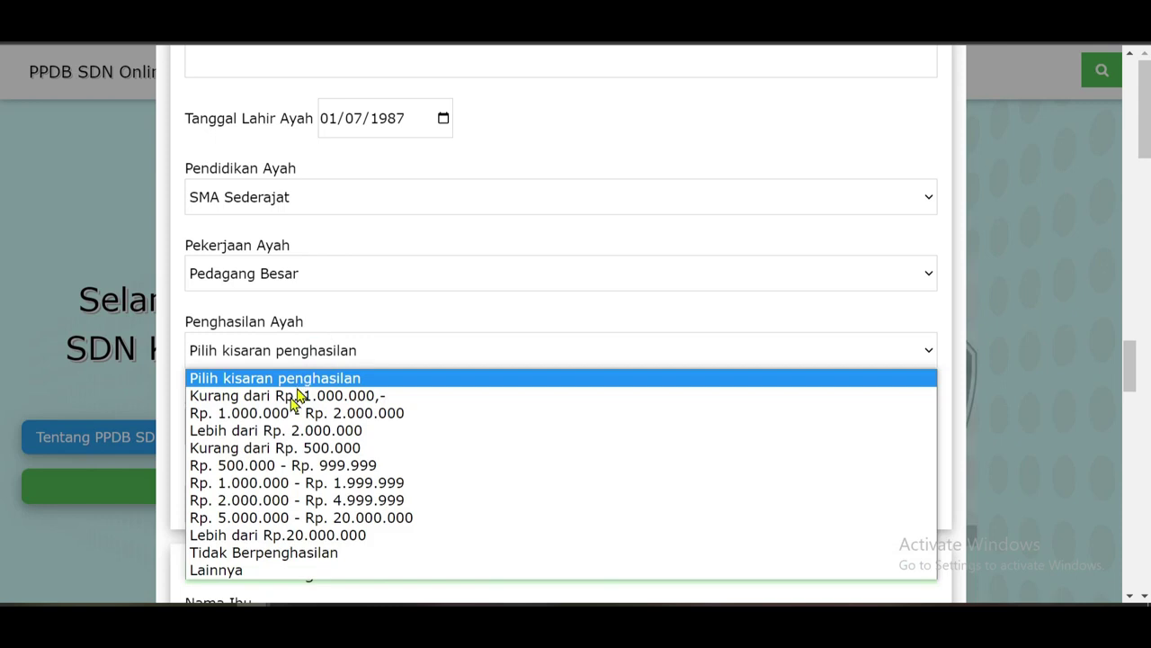
pyautogui.click(291, 509)
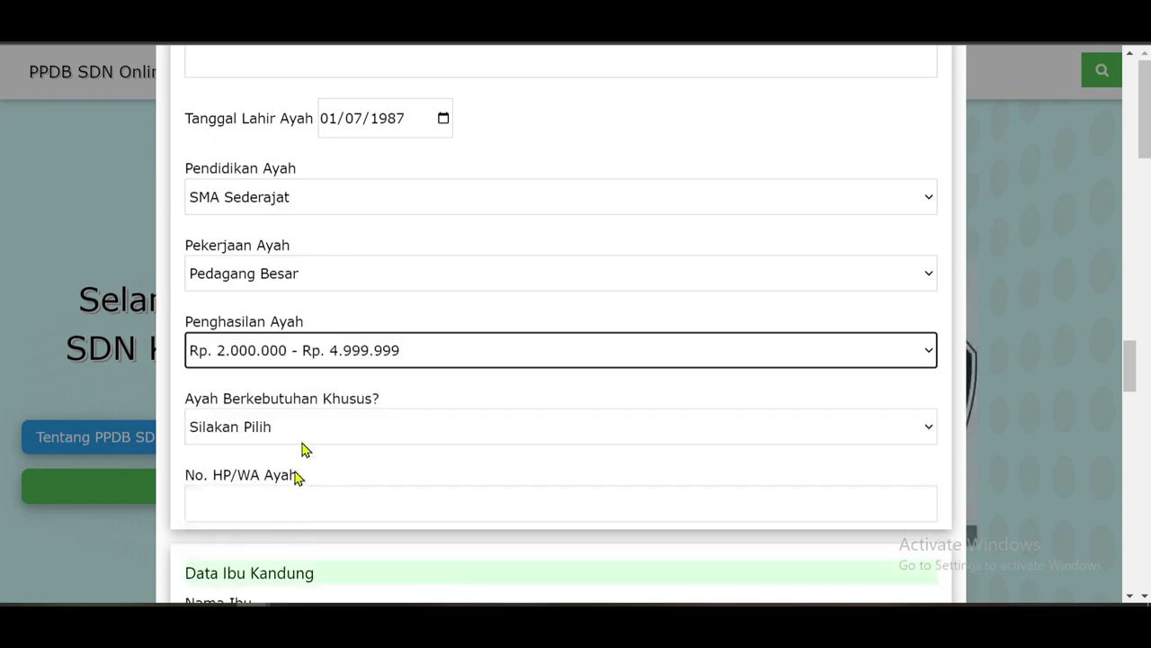
pyautogui.scroll(-2, 316, 405)
pyautogui.click(348, 338)
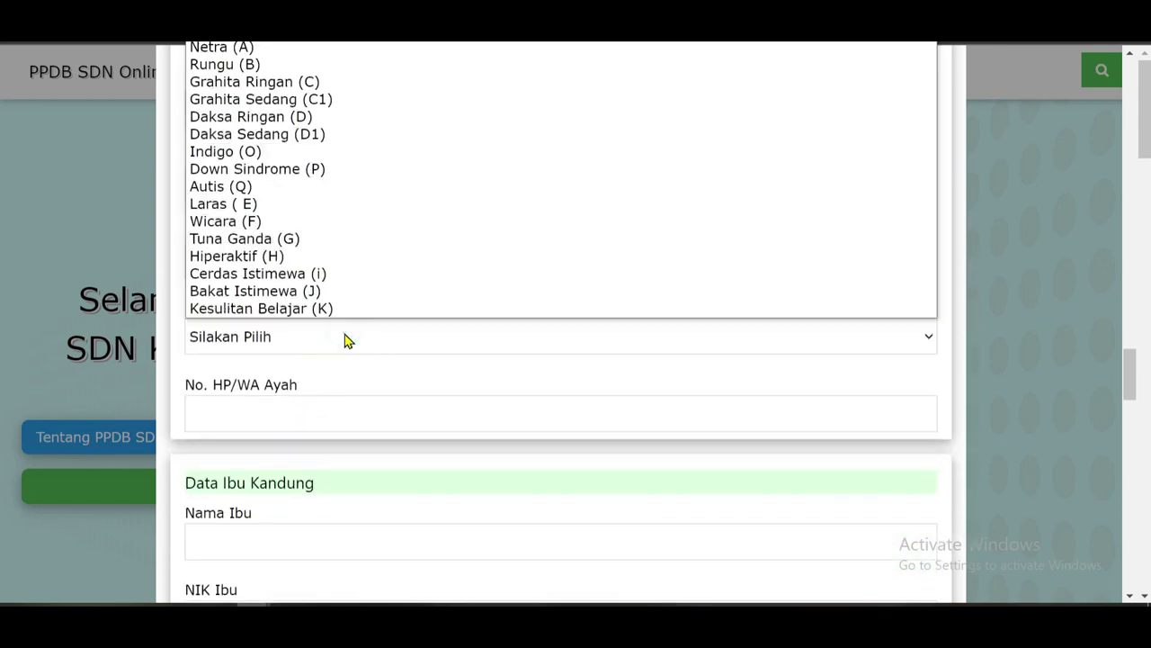
pyautogui.click(257, 43)
# Type the father's phone number, then enter the mother's name and NIK.
pyautogui.scroll(-2, 323, 405)
pyautogui.click(334, 326)
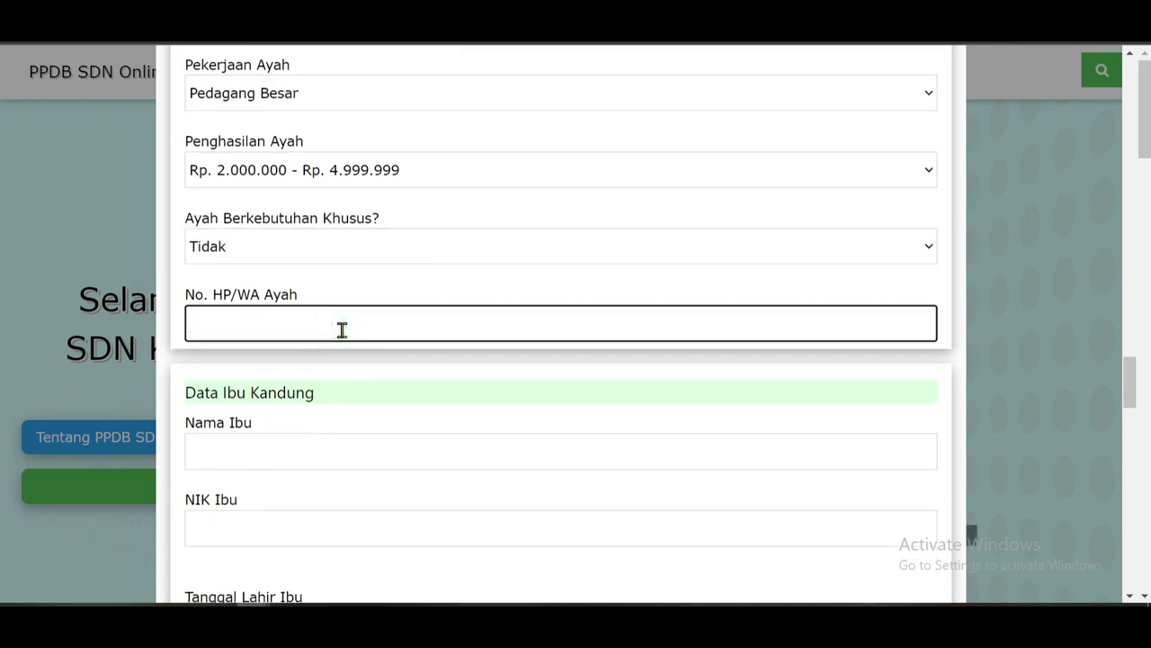
pyautogui.write('08111111111')
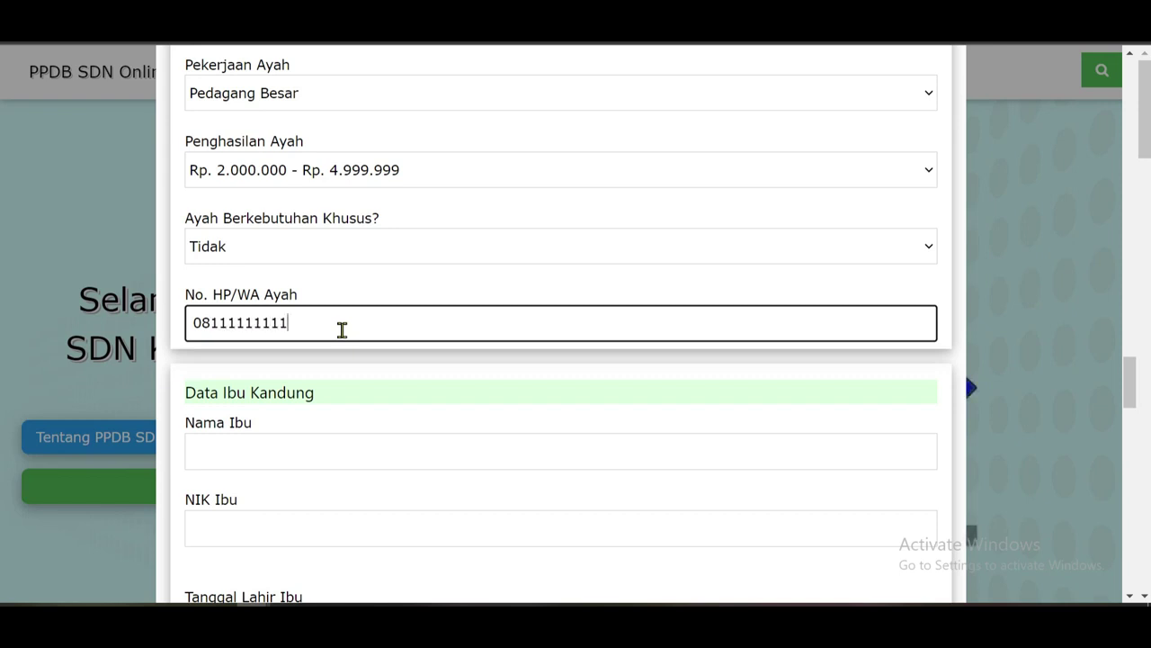
pyautogui.scroll(-2, 341, 330)
pyautogui.click(367, 273)
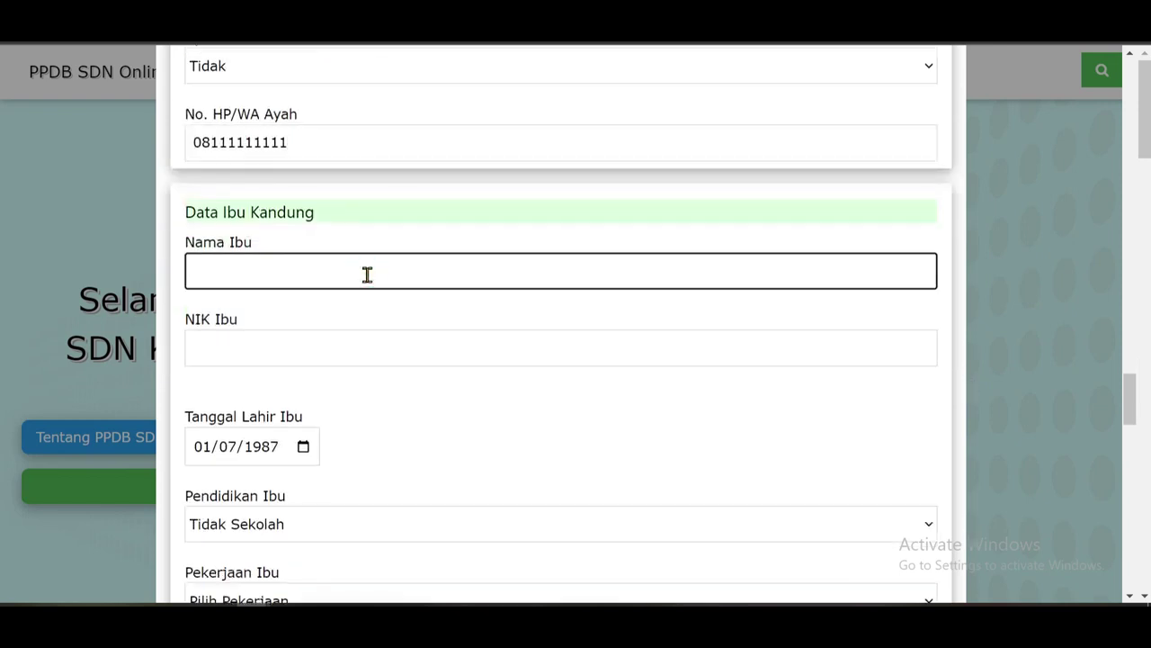
pyautogui.scroll(-1, 278, 303)
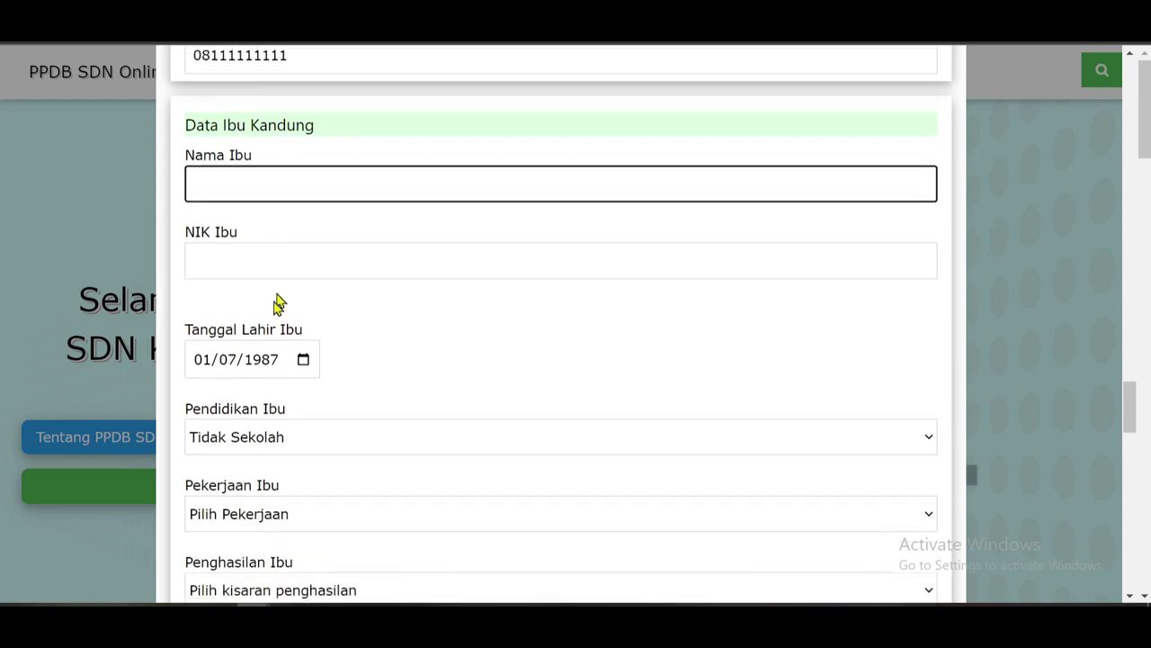
pyautogui.scroll(6, 286, 336)
pyautogui.scroll(-5, 282, 336)
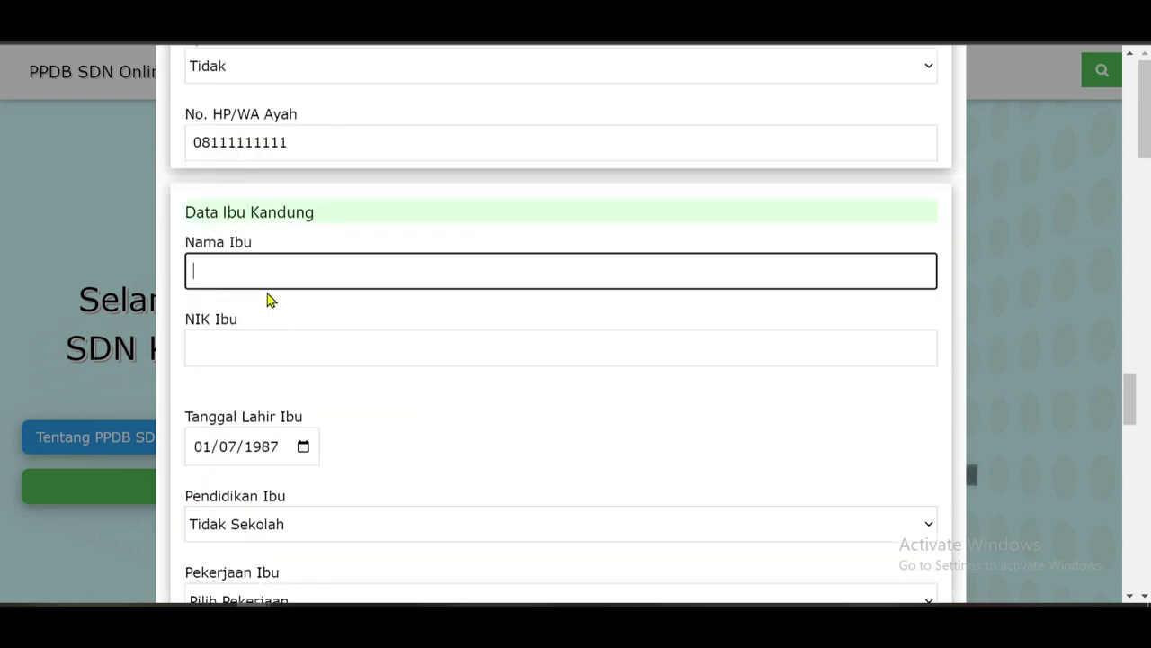
pyautogui.click(226, 356)
pyautogui.scroll(-2, 252, 349)
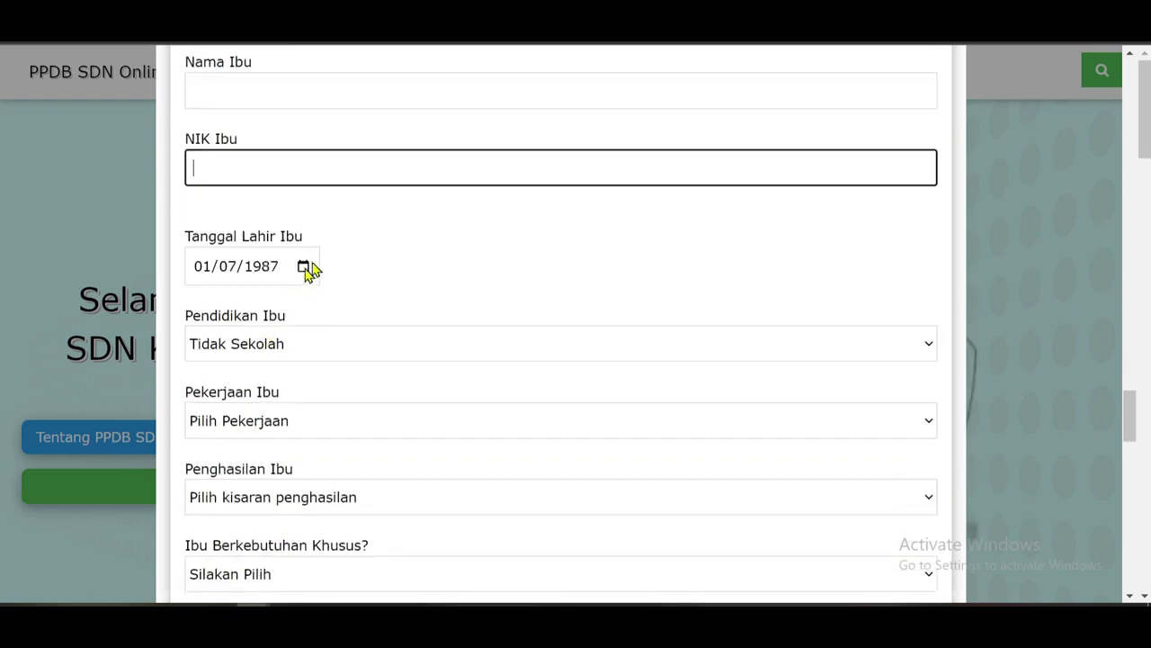
# Set the mother's education to SMA Sederajat.
pyautogui.scroll(-2, 203, 241)
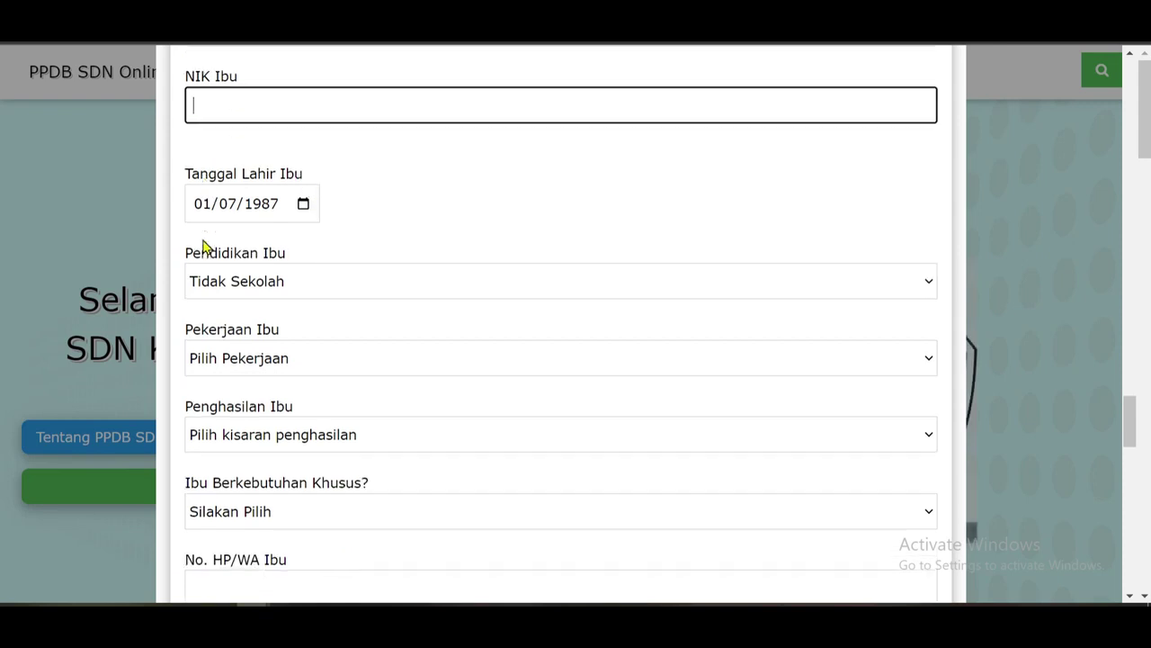
pyautogui.scroll(2, 289, 171)
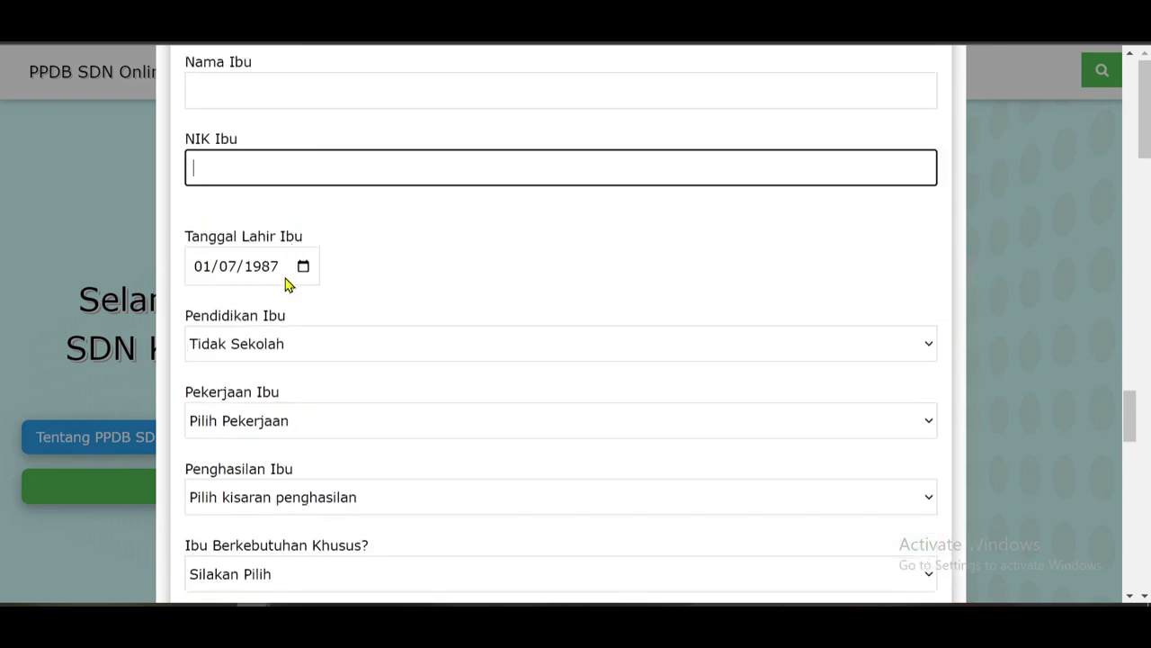
pyautogui.scroll(-1, 224, 289)
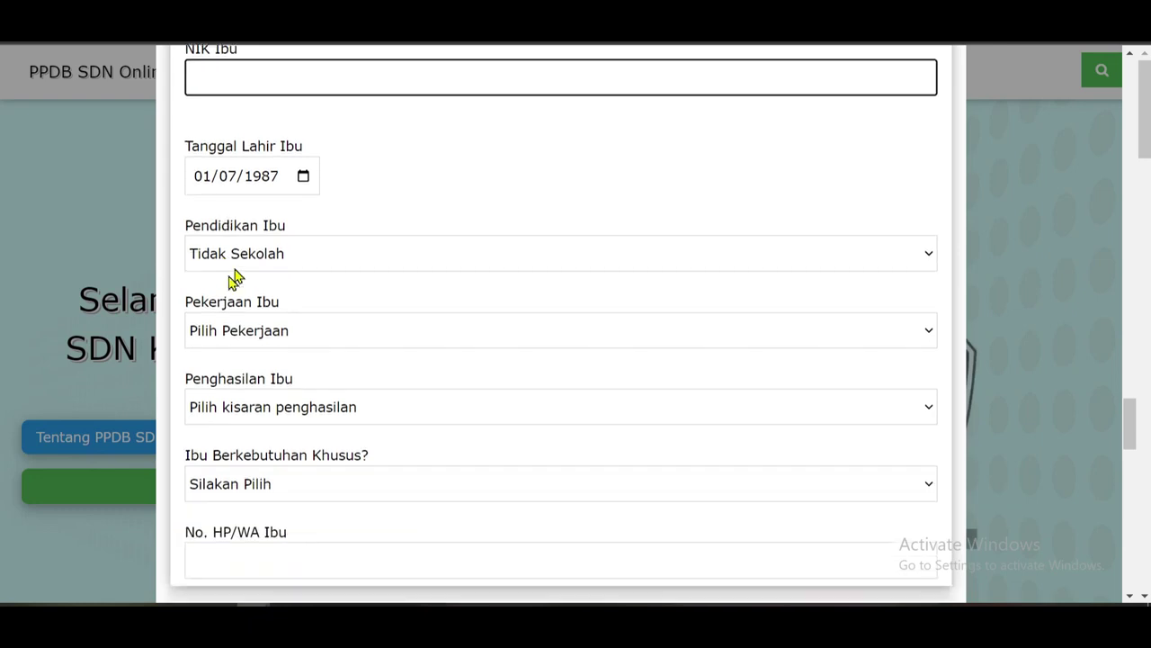
pyautogui.click(313, 256)
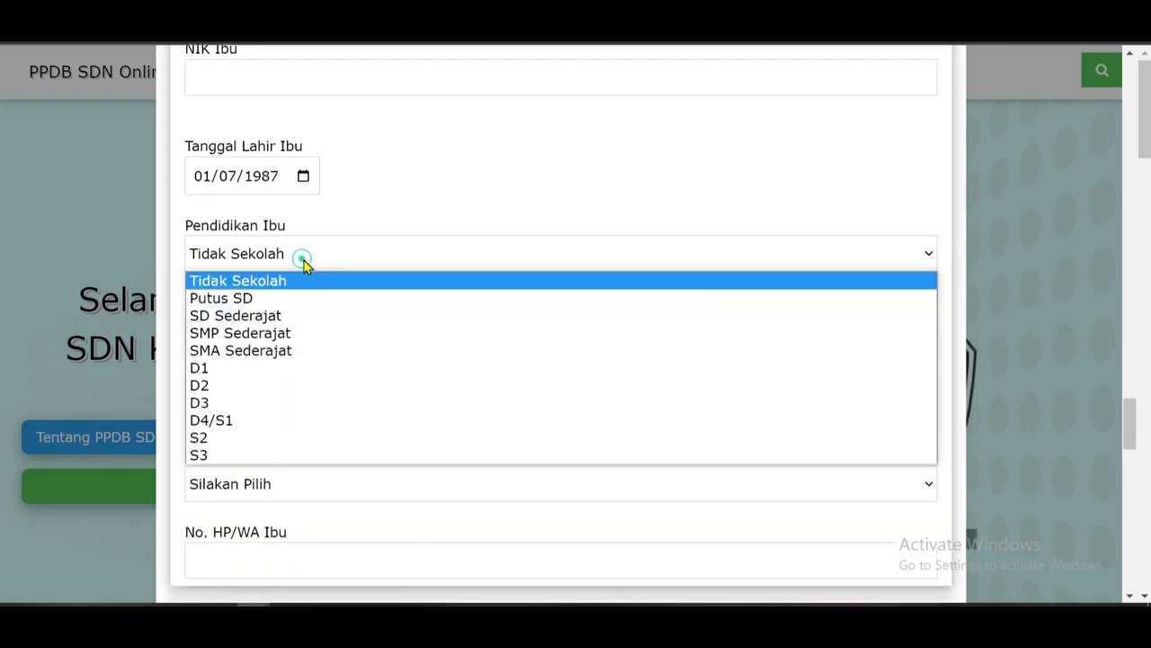
pyautogui.click(254, 350)
# Fill the mother's phone and guardian's name fields, reaching the File Pendukung section.
pyautogui.scroll(-3, 287, 330)
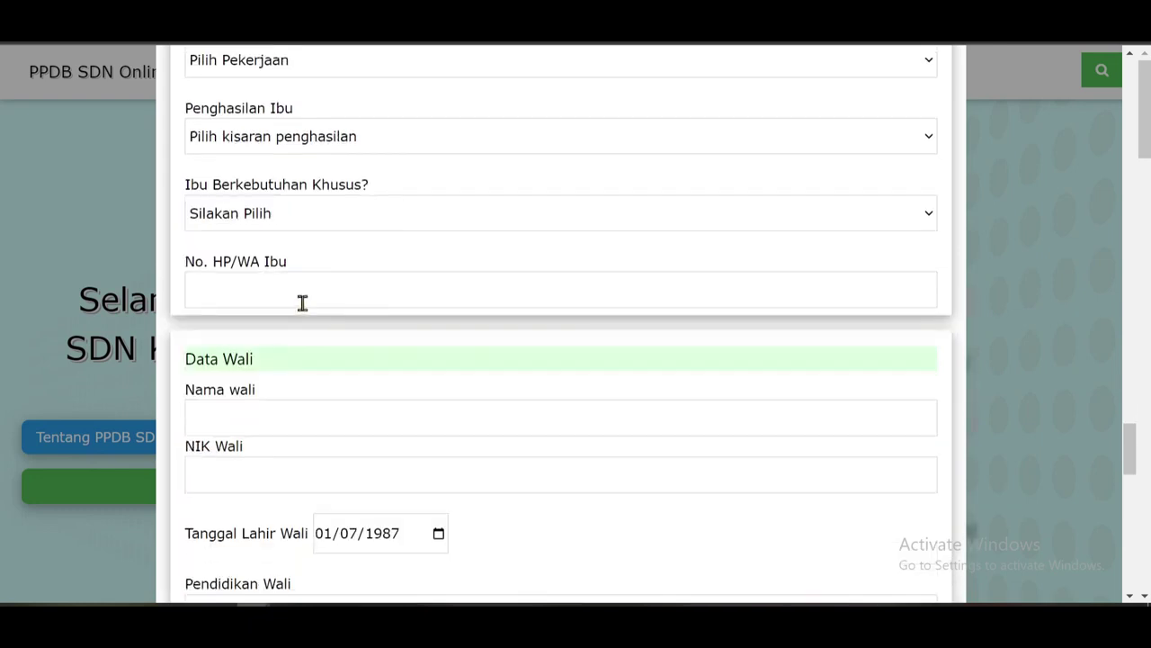
pyautogui.scroll(2, 301, 303)
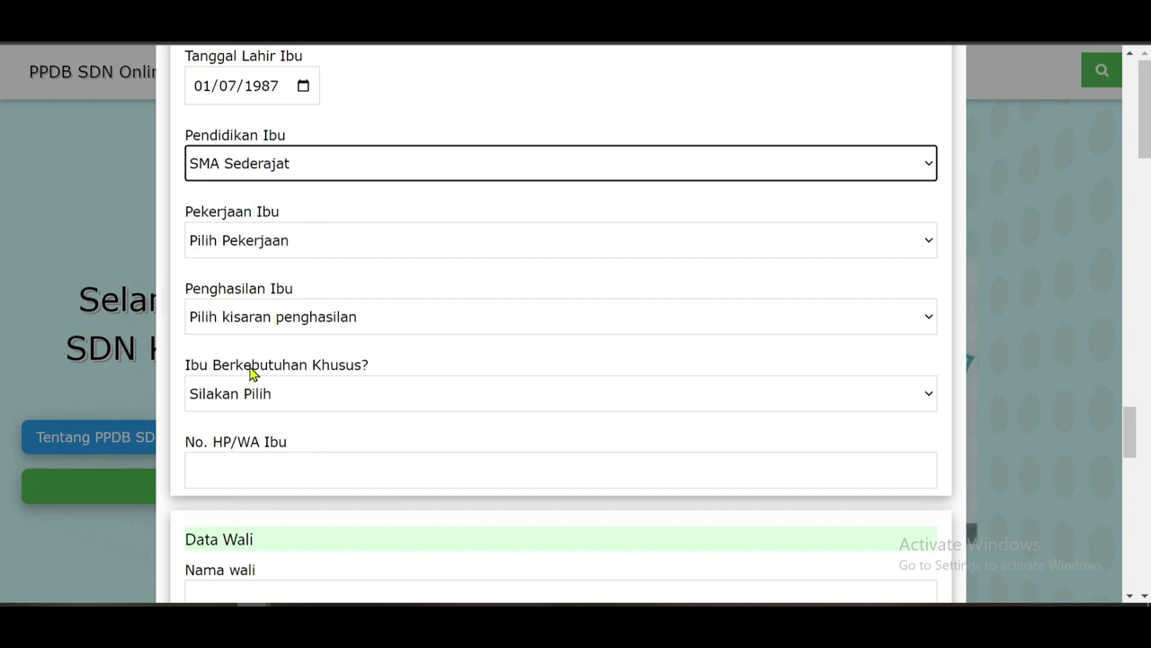
pyautogui.scroll(-1, 290, 413)
pyautogui.click(300, 378)
pyautogui.scroll(-1, 298, 404)
pyautogui.scroll(-2, 225, 348)
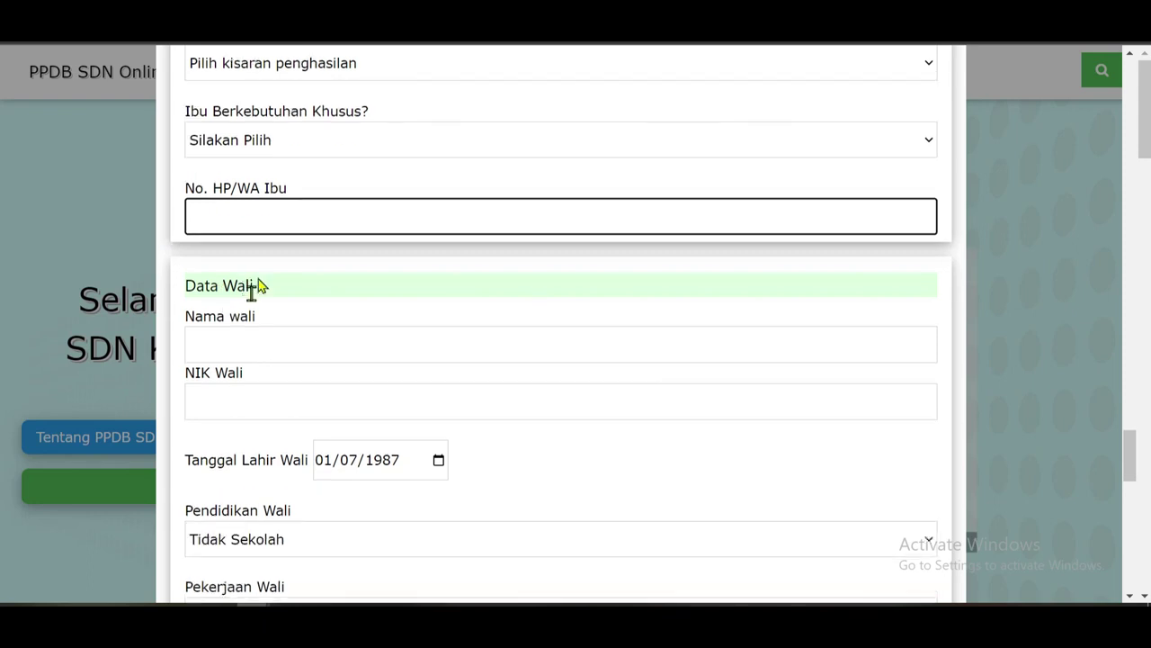
pyautogui.click(253, 235)
pyautogui.scroll(5, 291, 172)
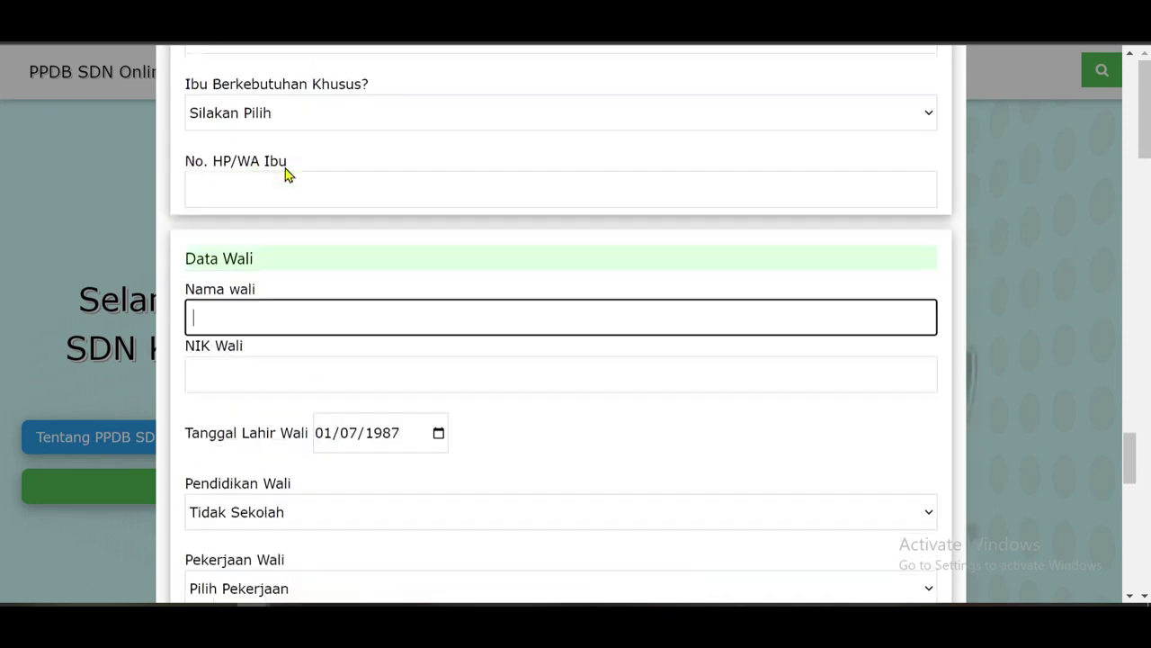
pyautogui.scroll(-11, 104, 301)
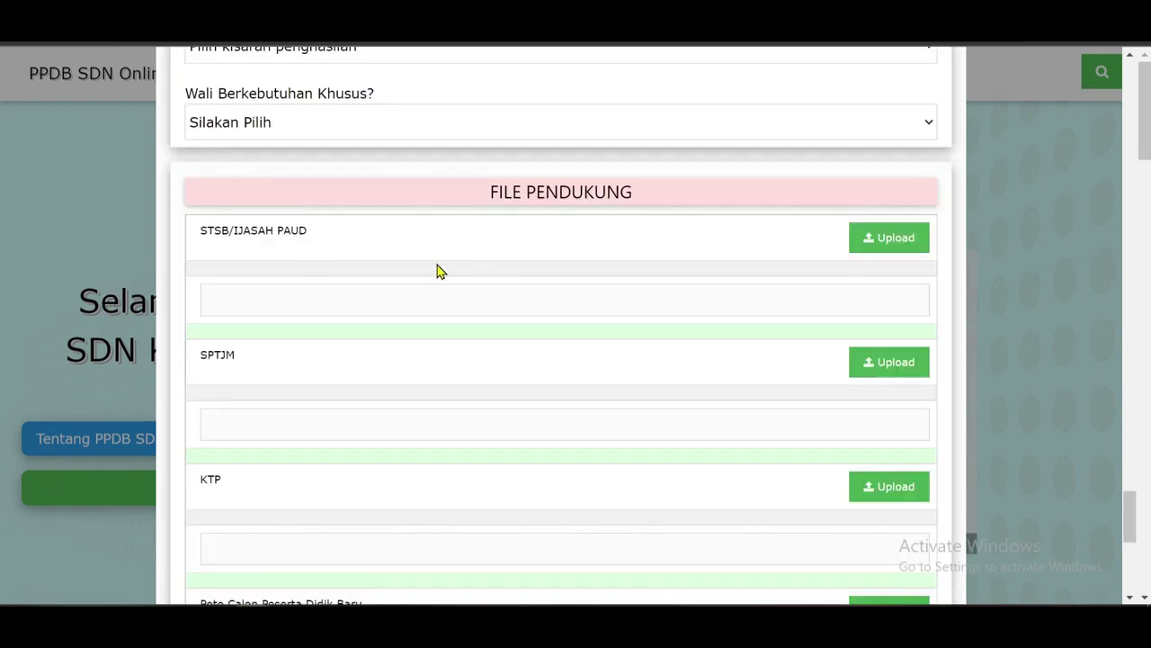
pyautogui.scroll(-1, 465, 216)
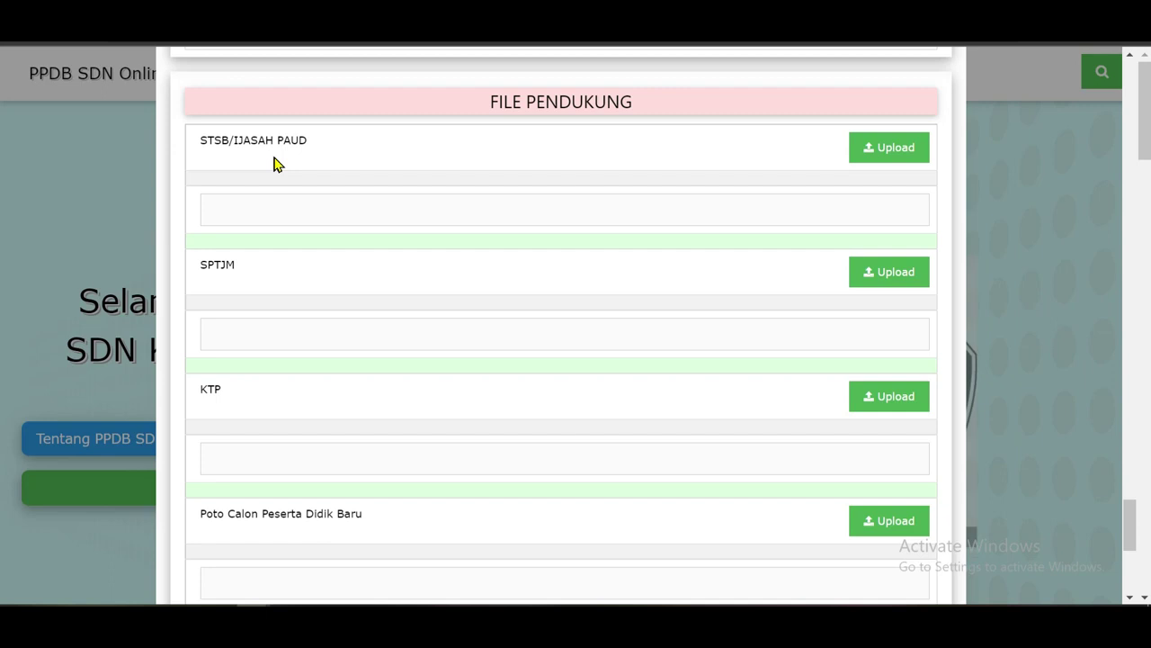
pyautogui.click(899, 151)
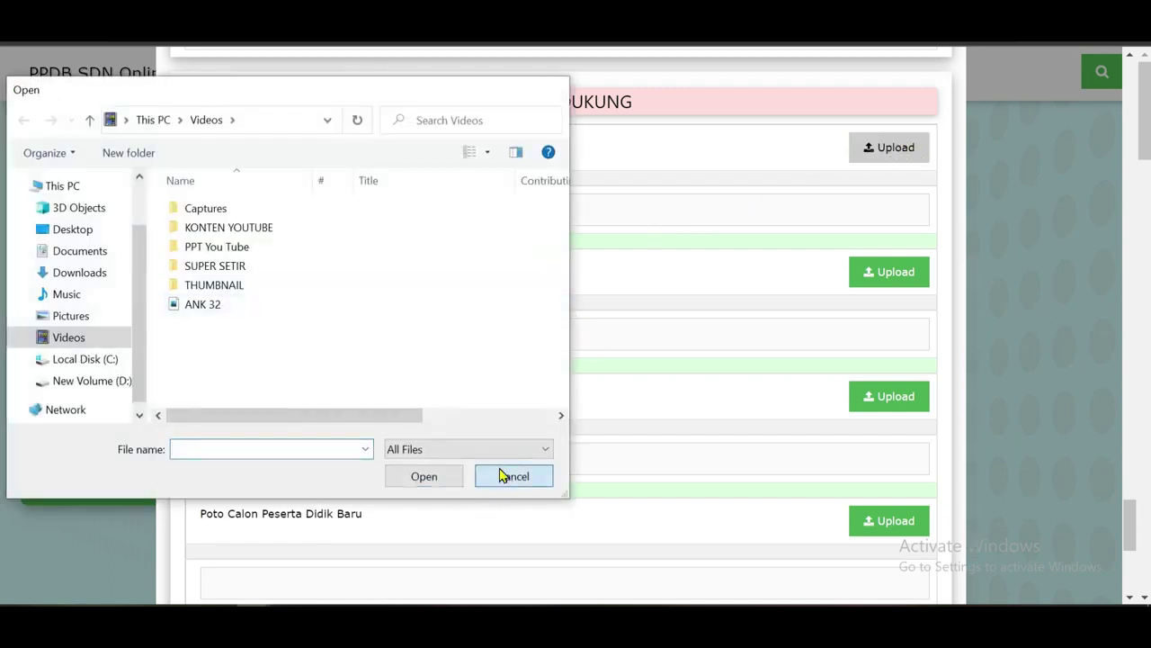
pyautogui.click(509, 476)
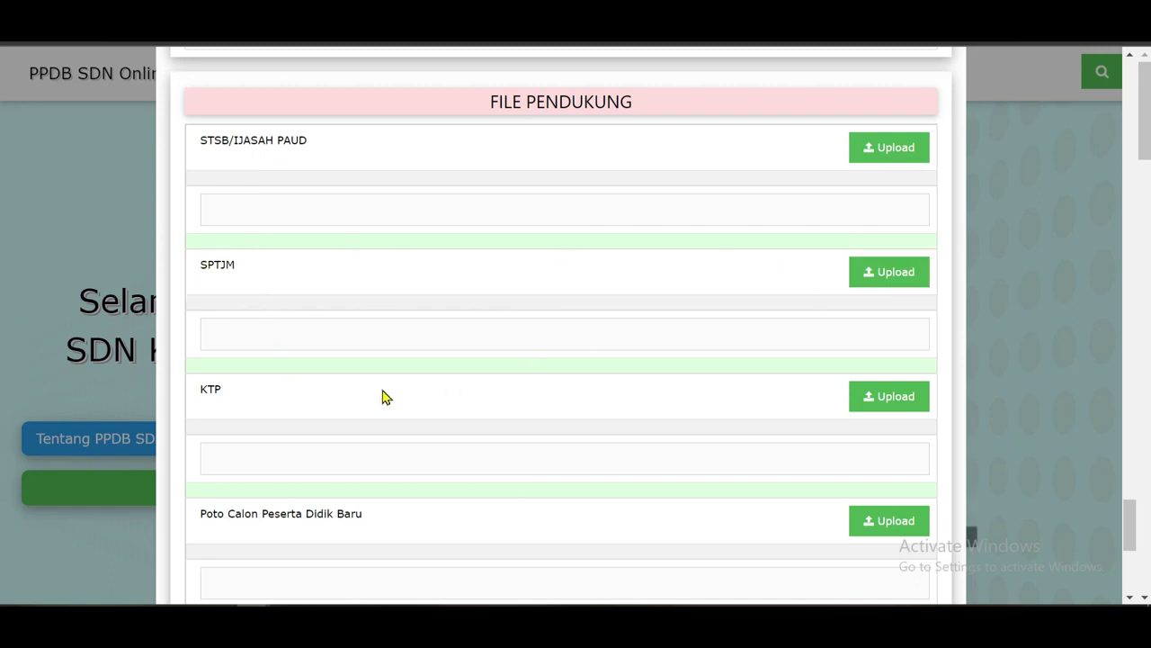
pyautogui.scroll(-1, 383, 396)
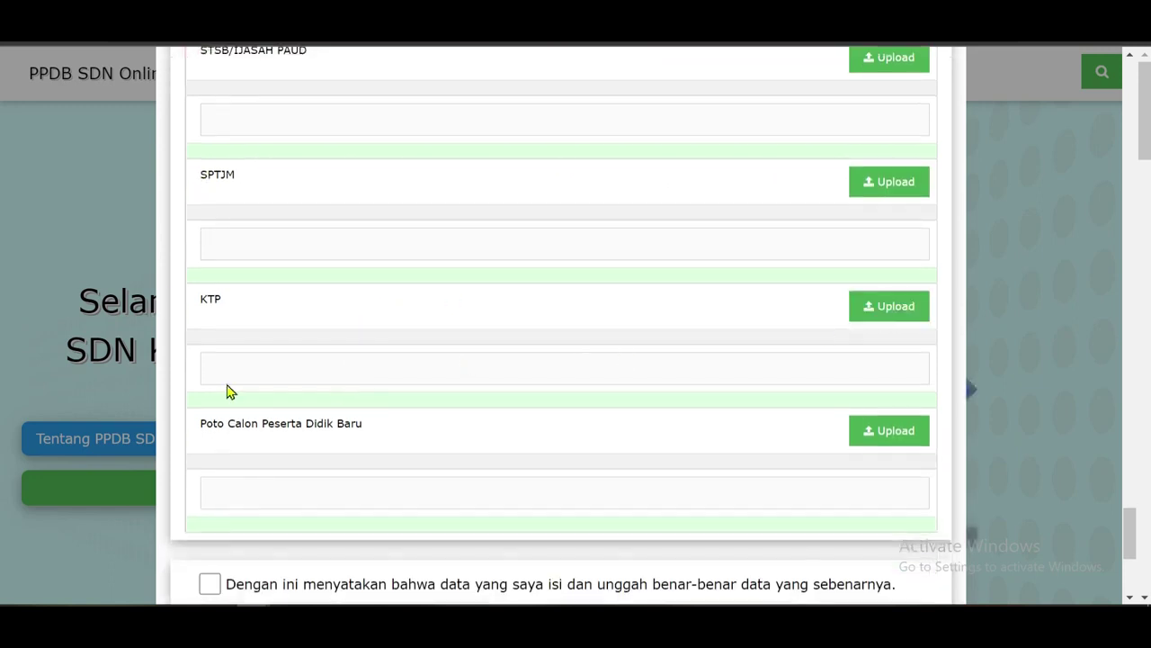
pyautogui.scroll(-2, 228, 392)
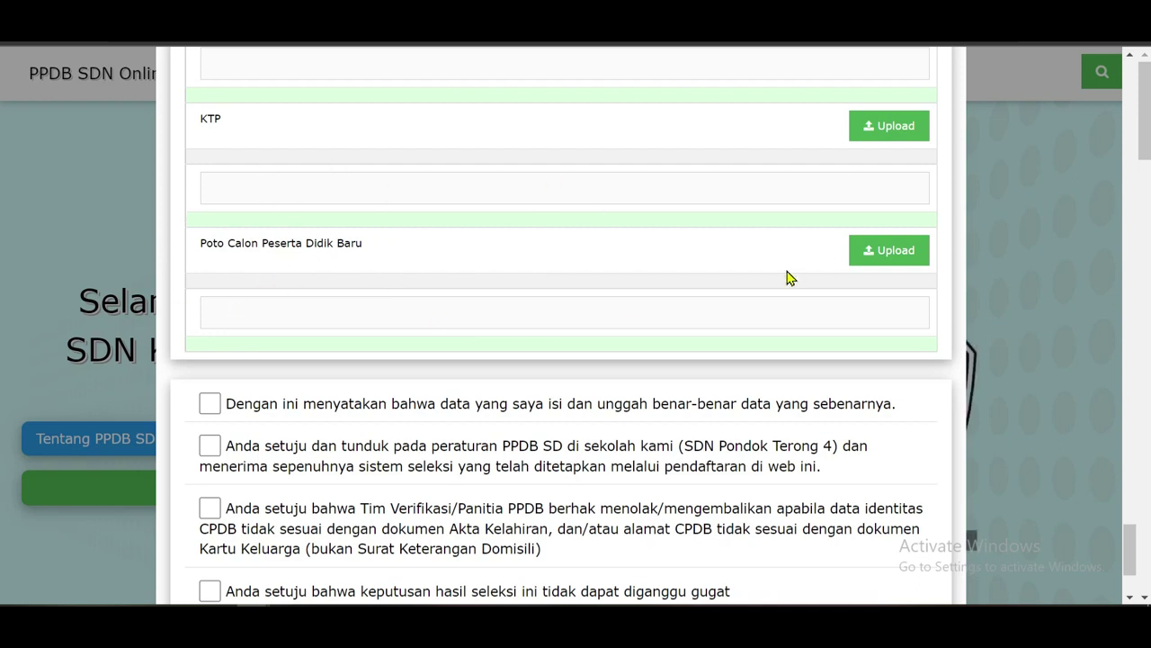
pyautogui.click(903, 258)
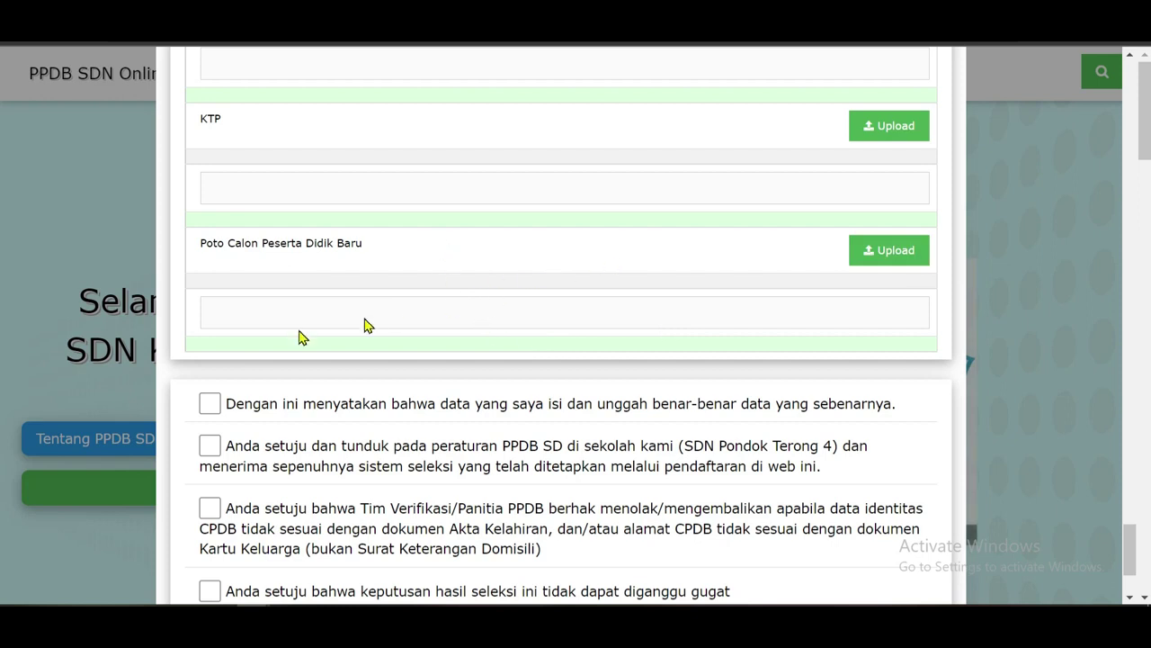
pyautogui.scroll(-2, 235, 249)
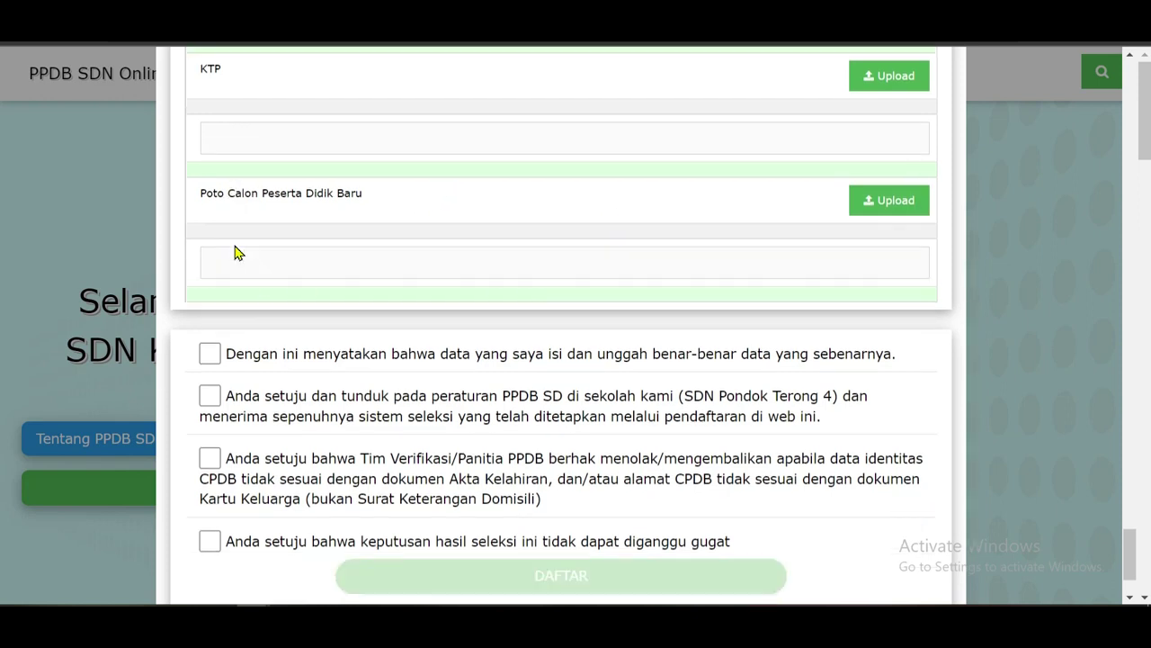
# Tick all four agreement checkboxes below FILE PENDUKUNG.
pyautogui.scroll(-1, 340, 329)
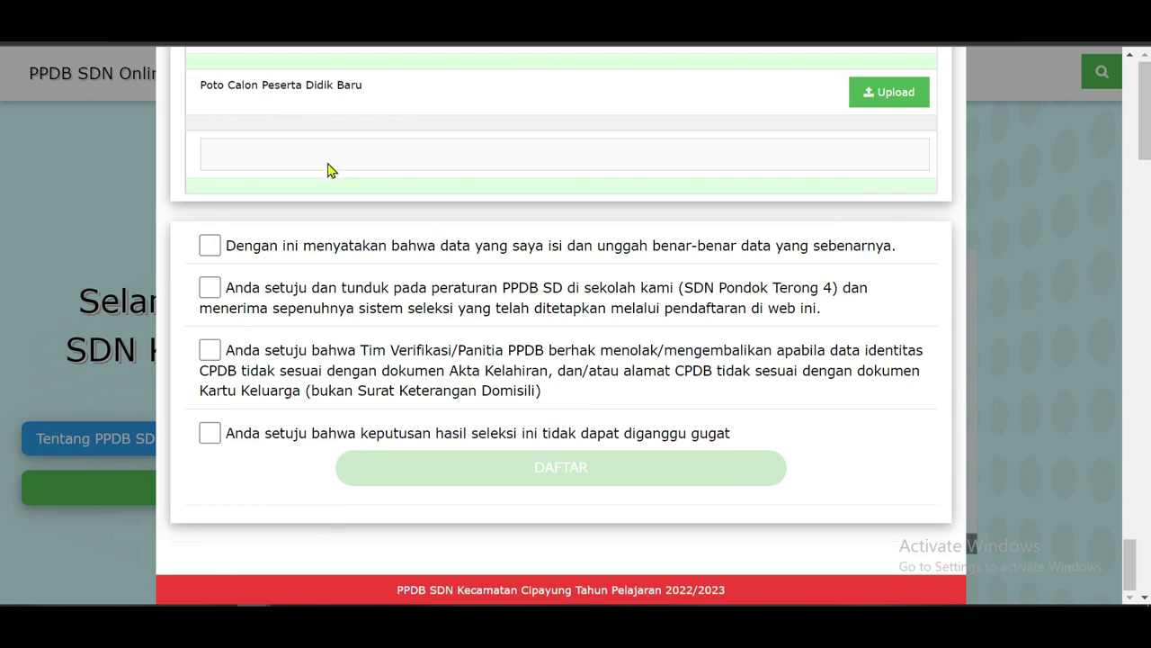
pyautogui.scroll(15, 333, 171)
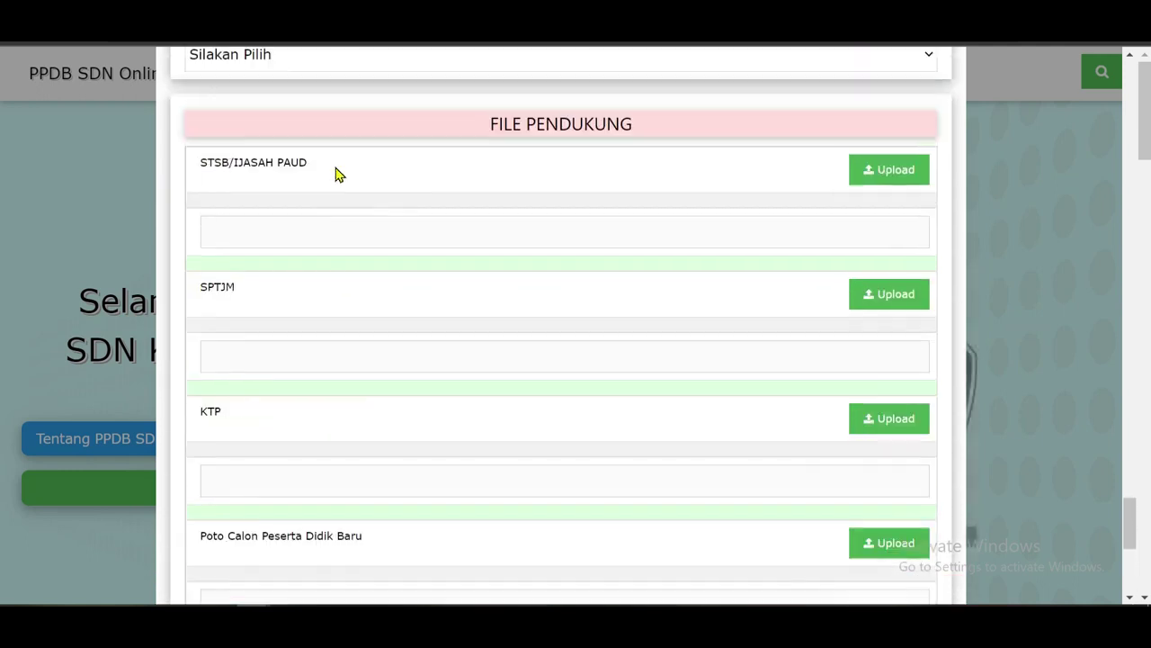
pyautogui.scroll(-15, 334, 171)
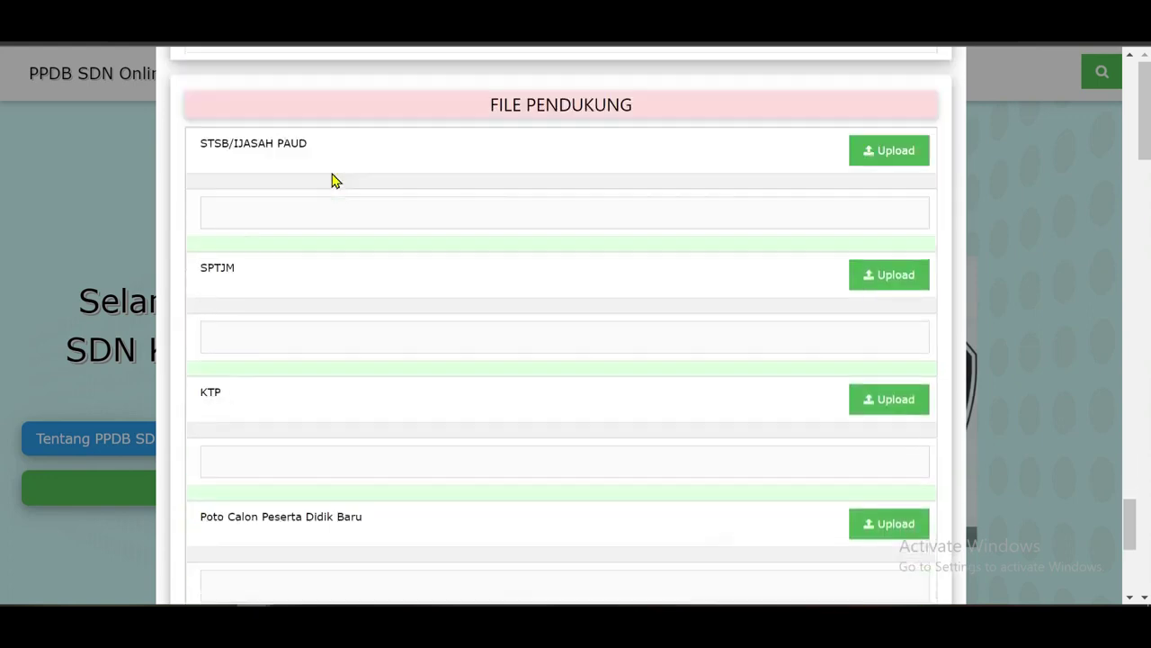
pyautogui.scroll(-3, 327, 187)
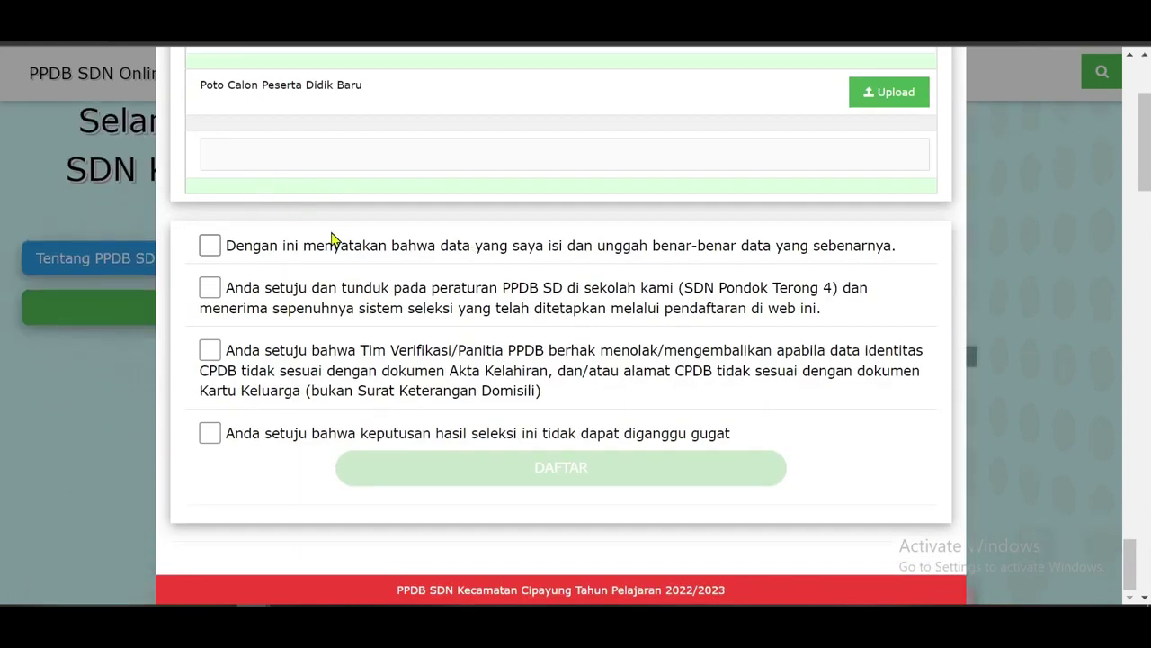
pyautogui.click(212, 248)
pyautogui.click(210, 288)
pyautogui.click(210, 350)
pyautogui.click(214, 435)
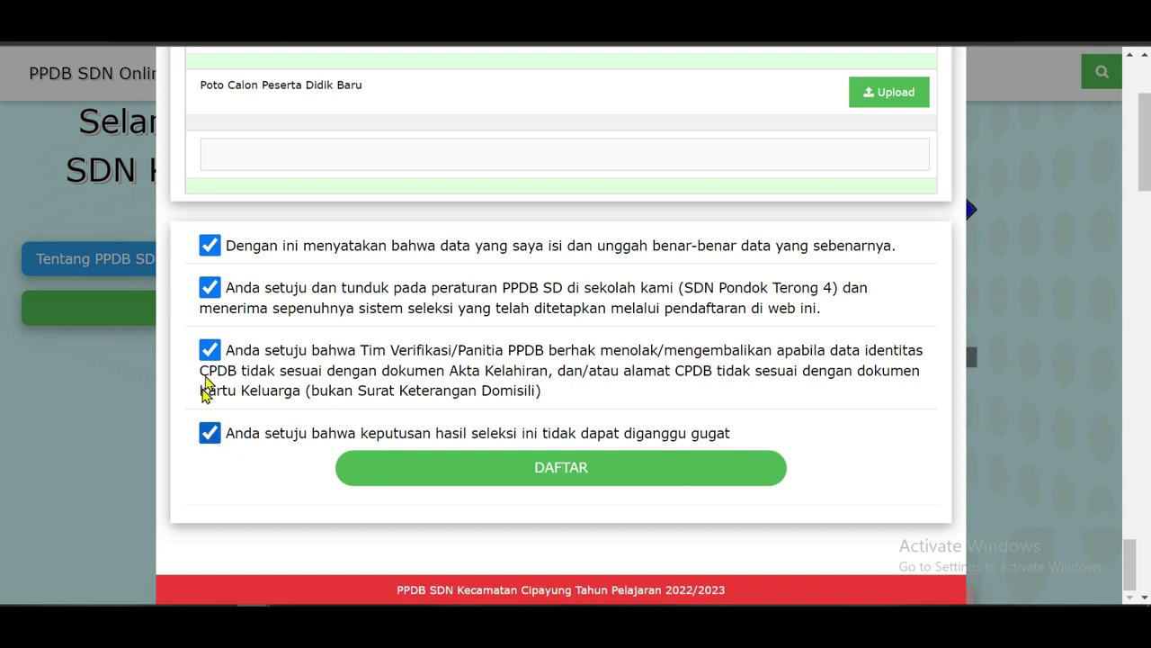
# Re-tick the fourth statement and submit the form with DAFTAR.
pyautogui.scroll(-1, 604, 252)
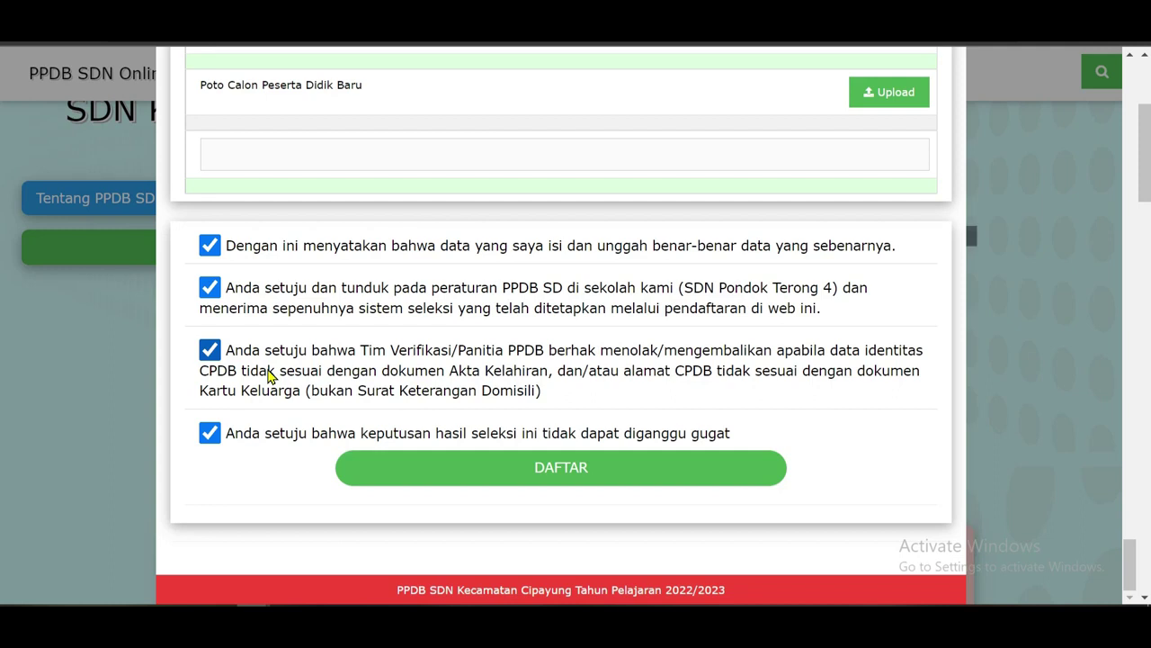
pyautogui.scroll(1, 270, 376)
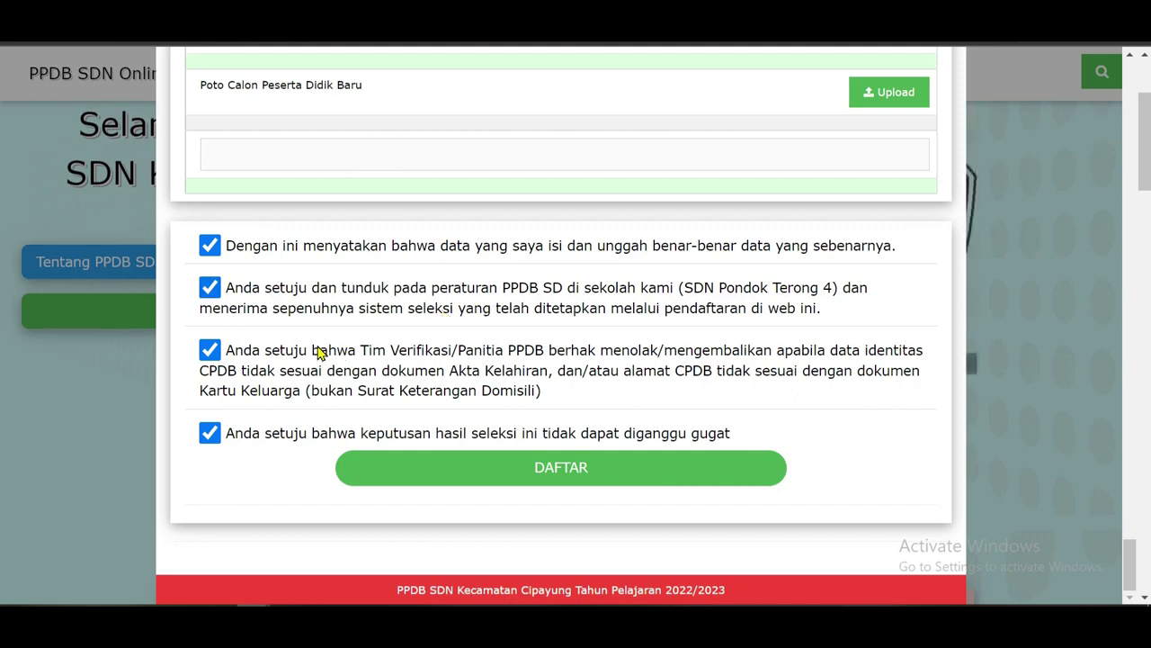
pyautogui.click(364, 433)
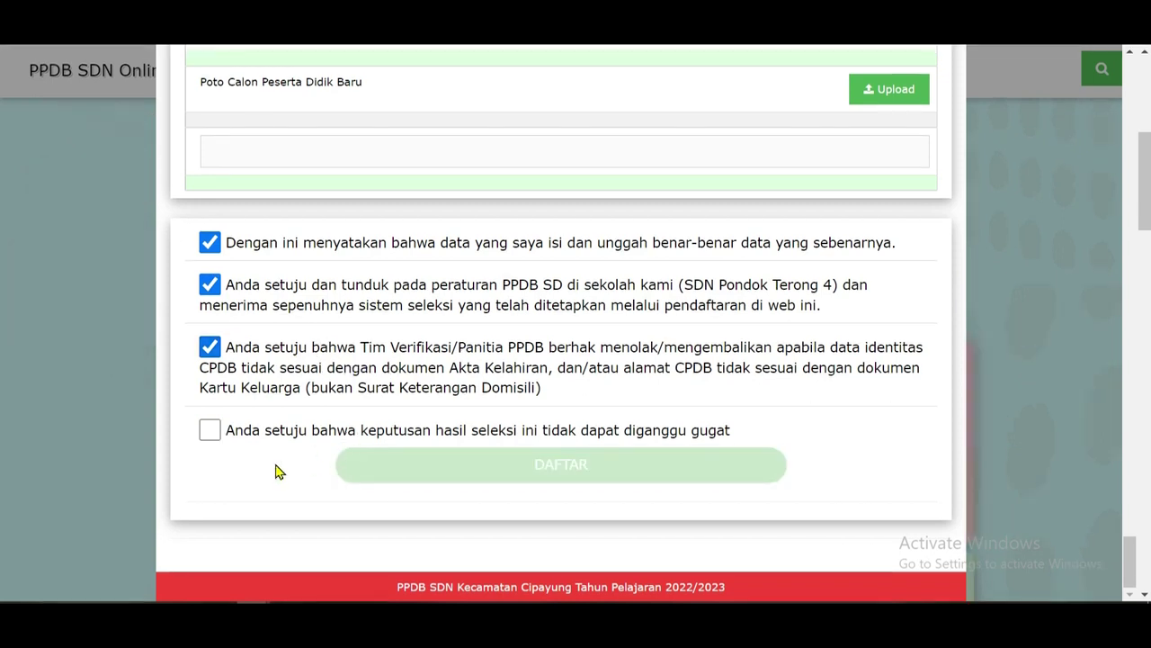
pyautogui.click(210, 435)
pyautogui.scroll(2, 503, 360)
pyautogui.scroll(1, 300, 383)
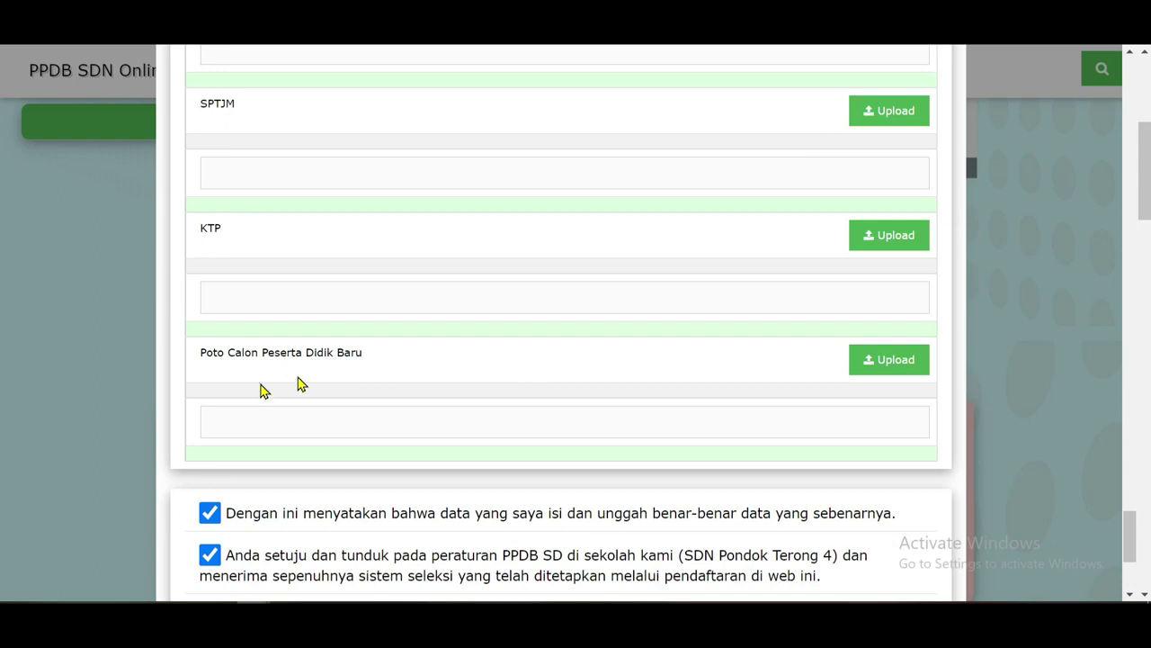
pyautogui.scroll(-3, 444, 435)
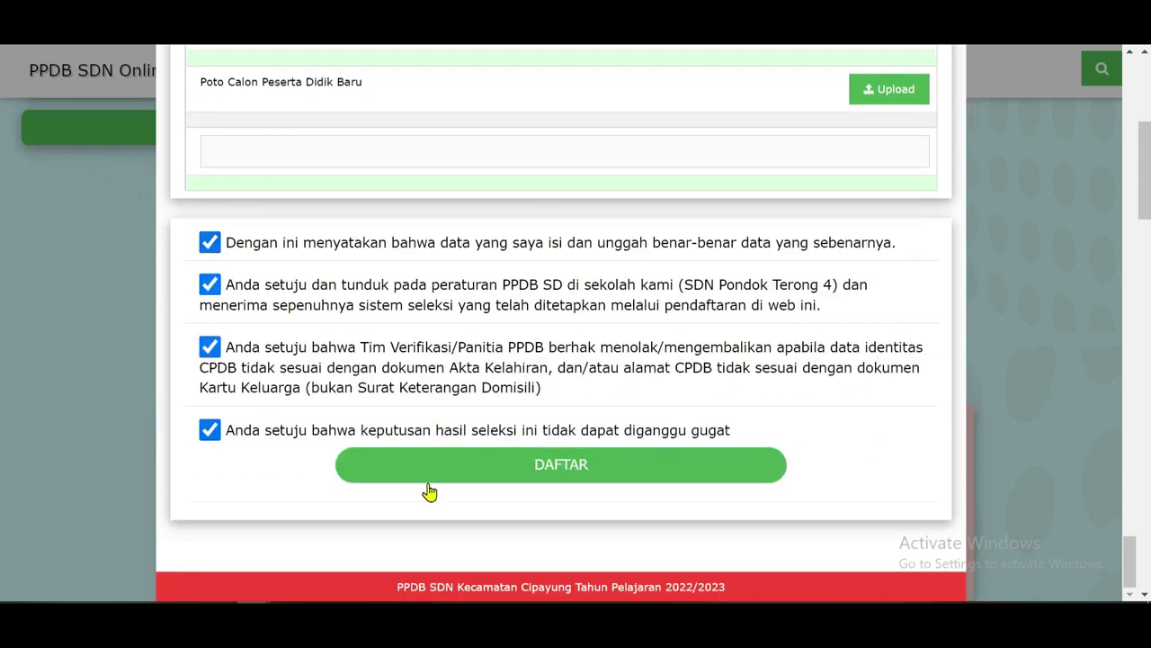
pyautogui.click(515, 479)
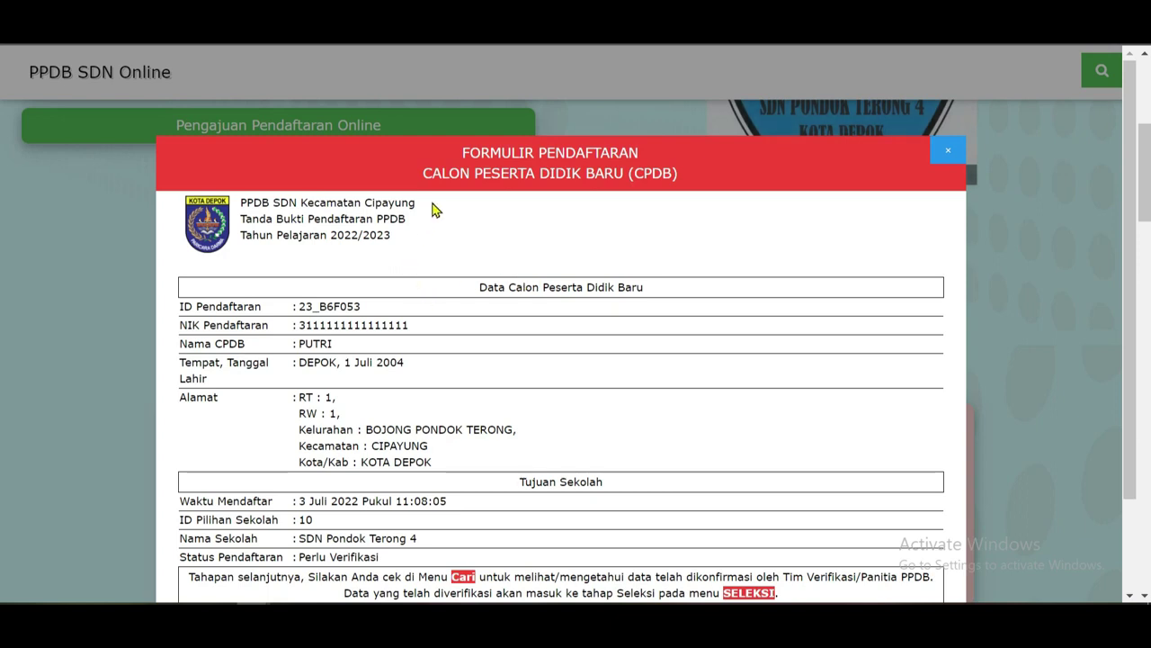
# Check the receipt's registration ID, NIK, registration time and school choice rows by highlighting them.
pyautogui.scroll(-1, 411, 286)
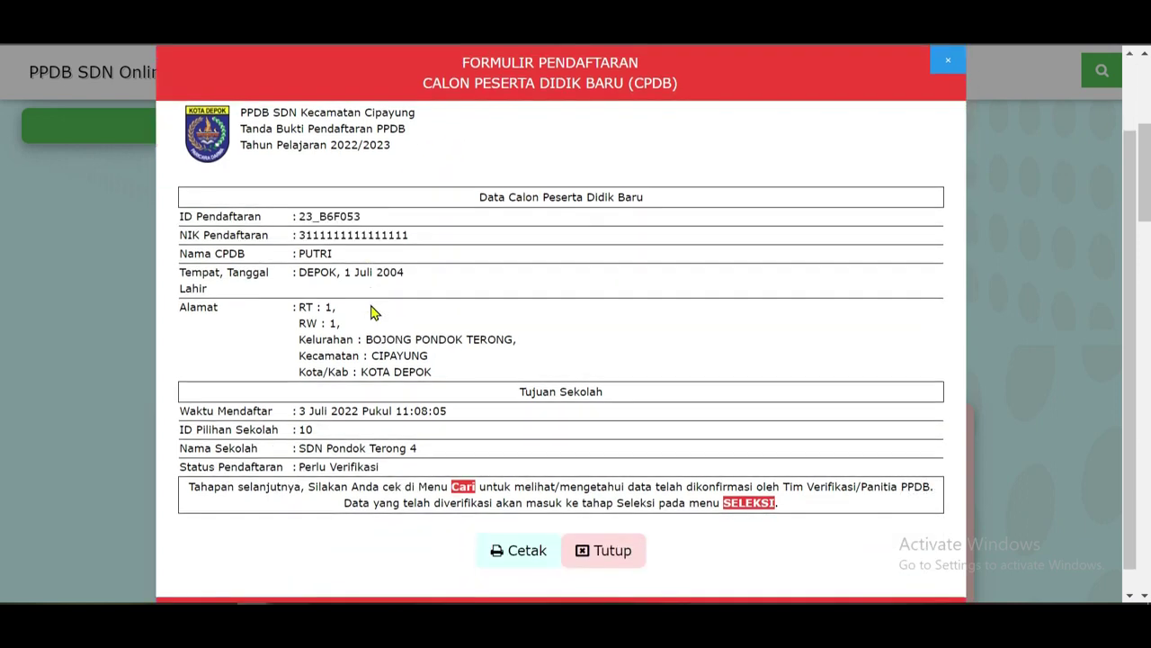
pyautogui.scroll(-1, 390, 264)
pyautogui.scroll(2, 442, 249)
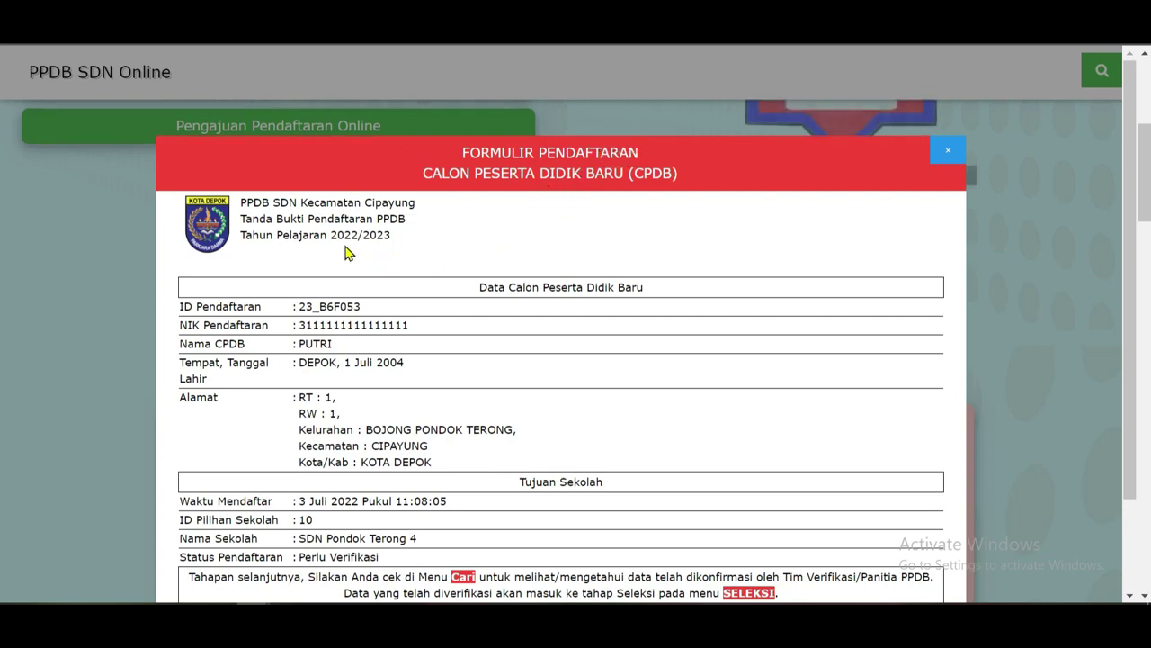
pyautogui.scroll(-1, 349, 254)
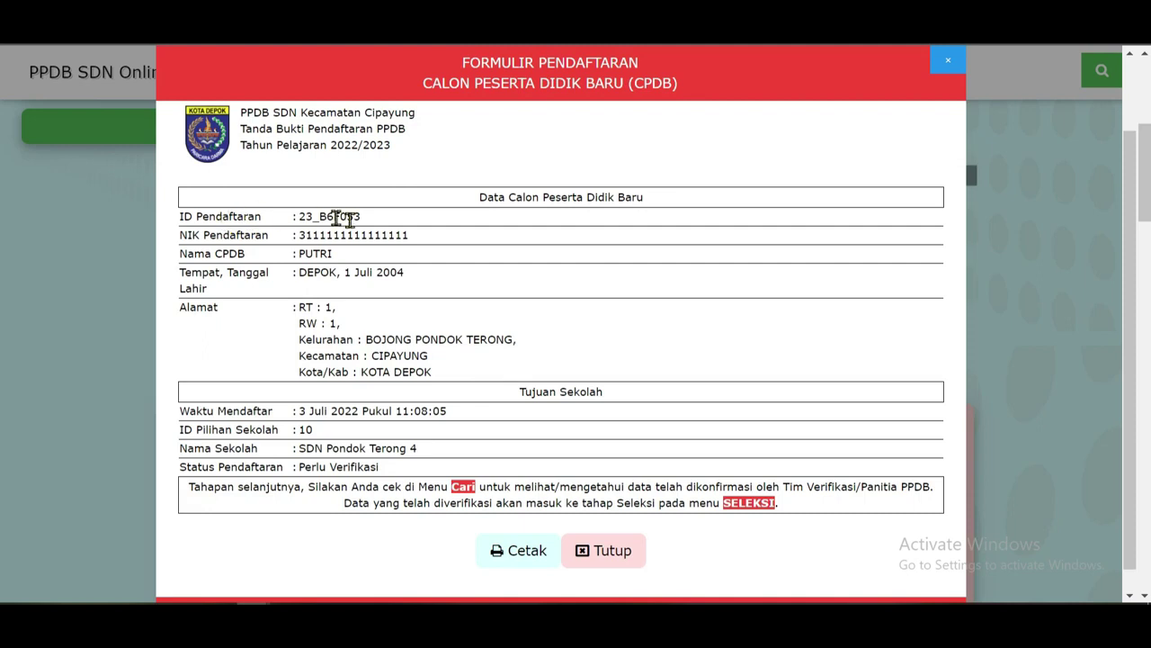
pyautogui.moveTo(360, 217); pyautogui.dragTo(333, 236)
pyautogui.moveTo(407, 236); pyautogui.dragTo(191, 250)
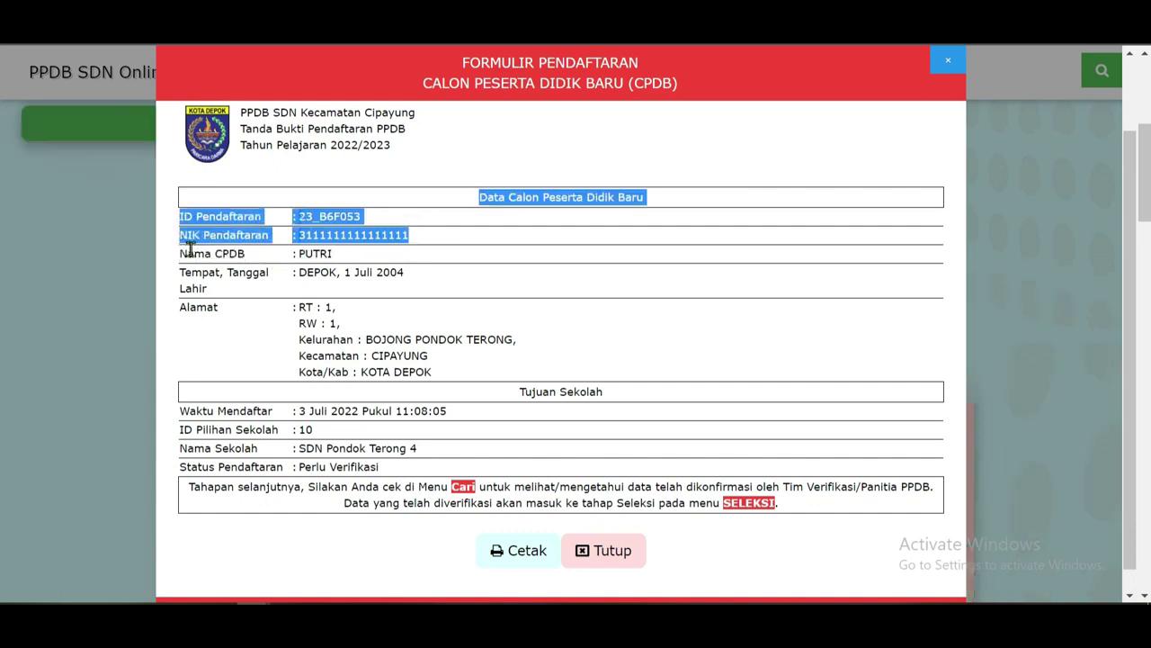
pyautogui.click(293, 243)
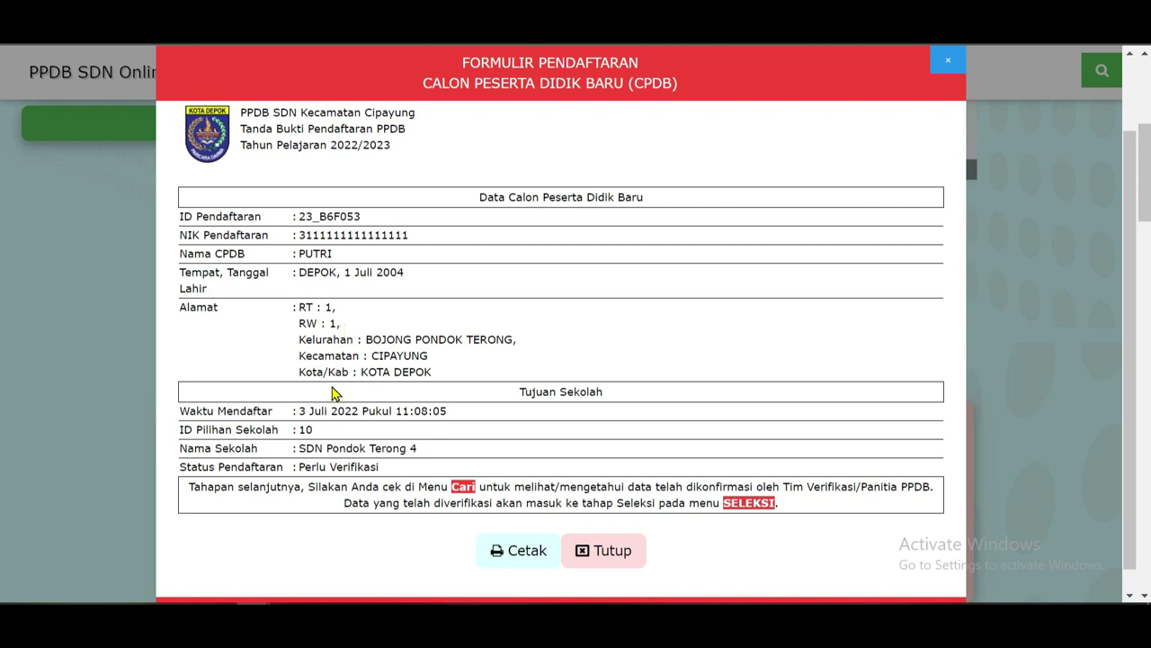
pyautogui.moveTo(307, 410); pyautogui.dragTo(401, 432)
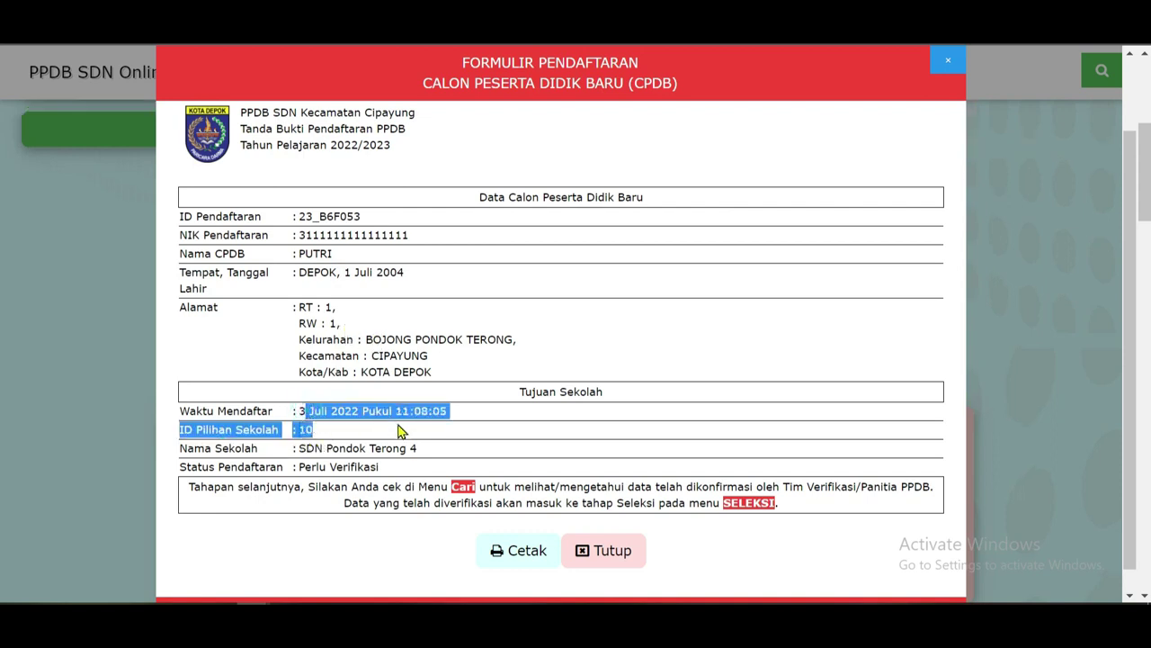
pyautogui.click(349, 454)
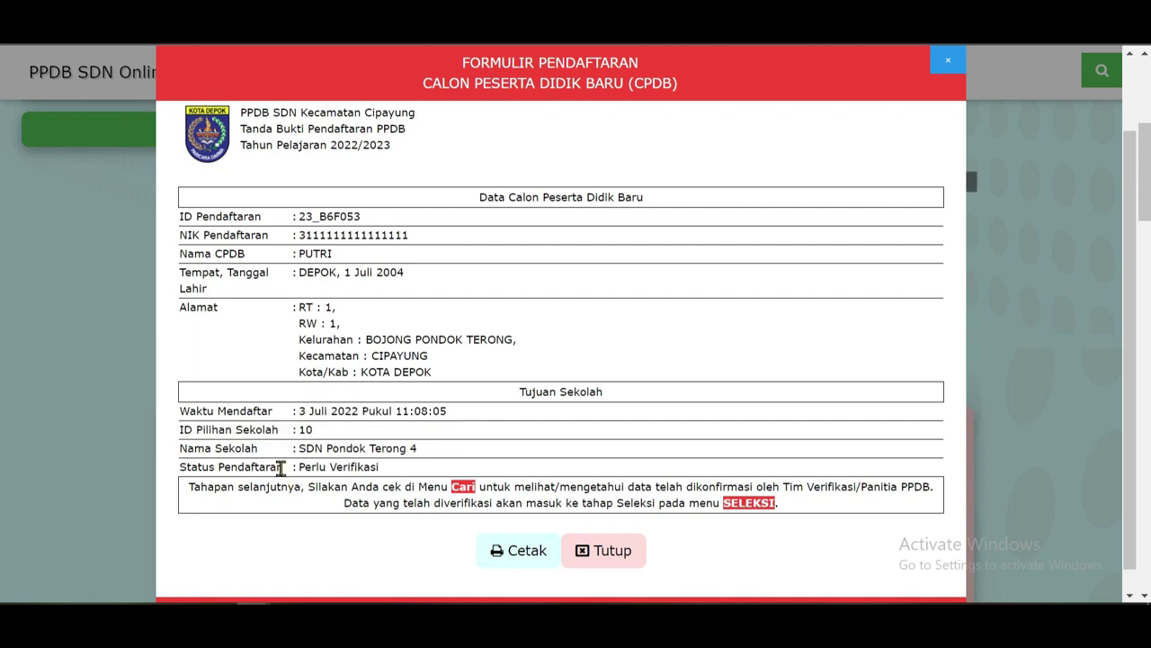
pyautogui.scroll(-1, 297, 467)
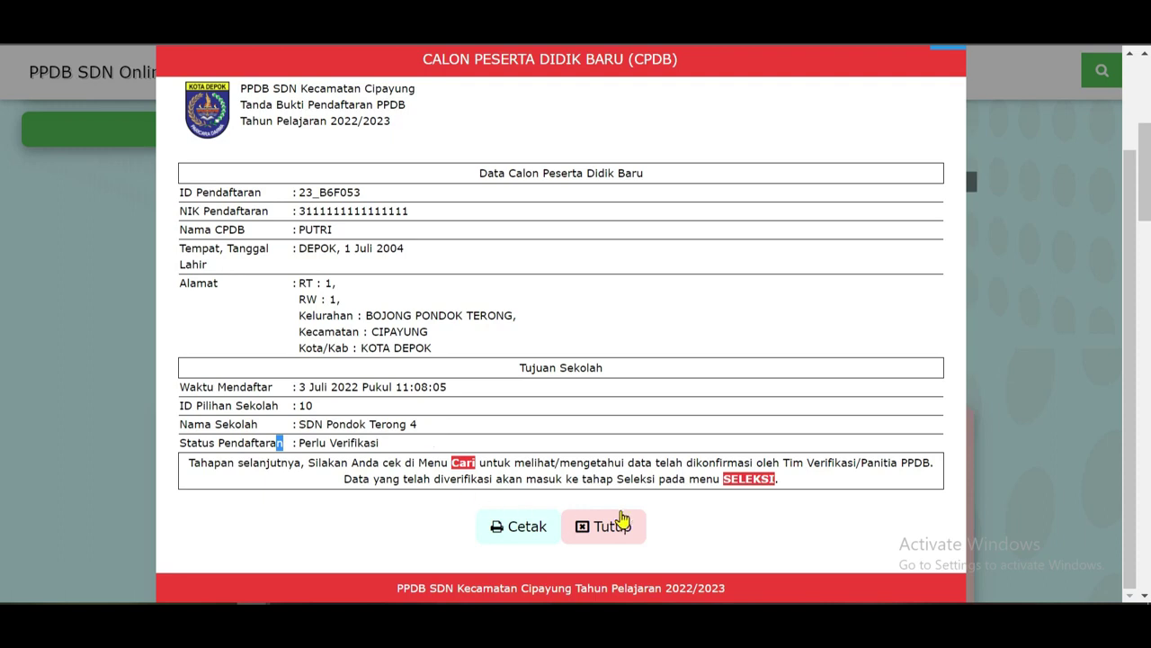
pyautogui.click(511, 529)
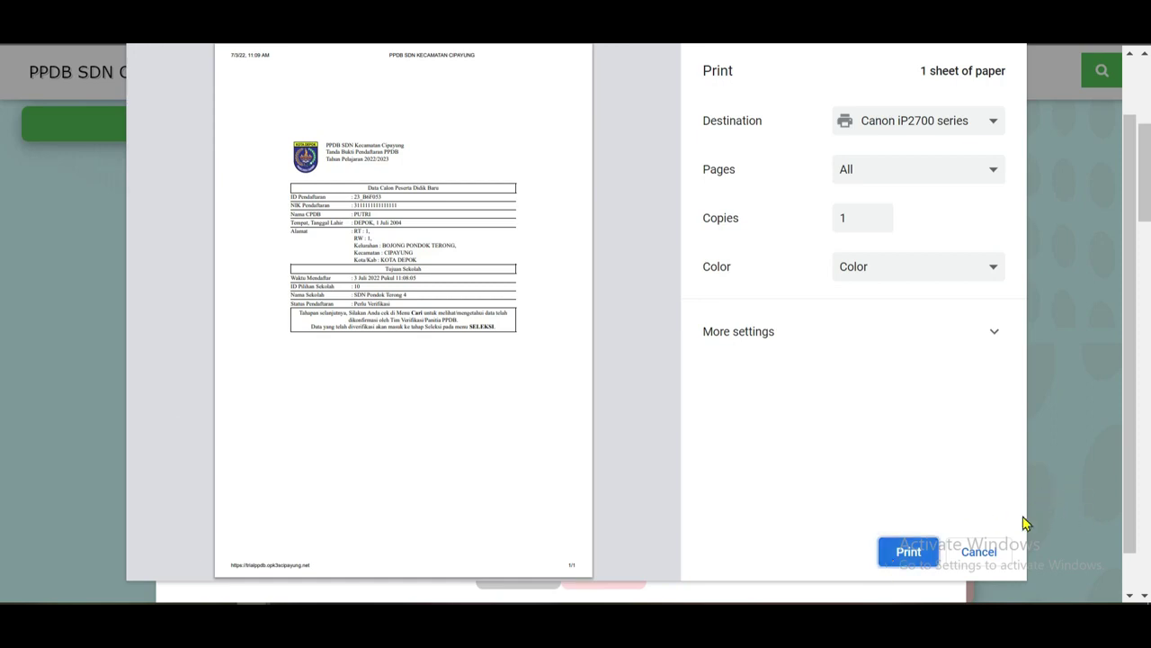
pyautogui.click(978, 552)
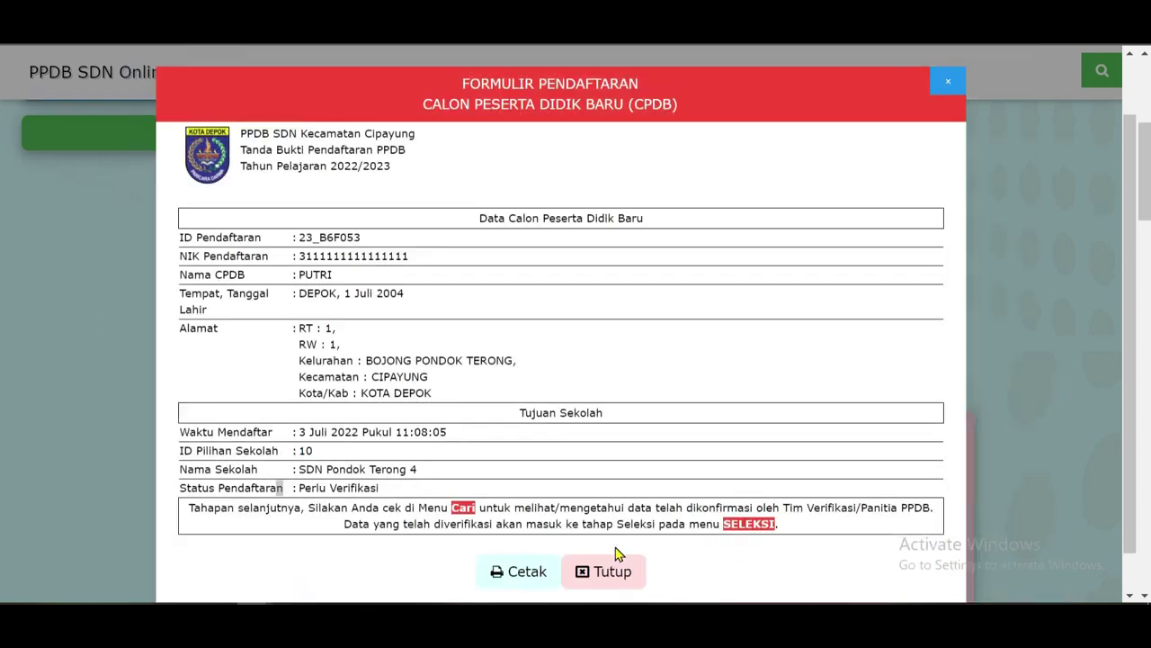
pyautogui.scroll(-1, 724, 427)
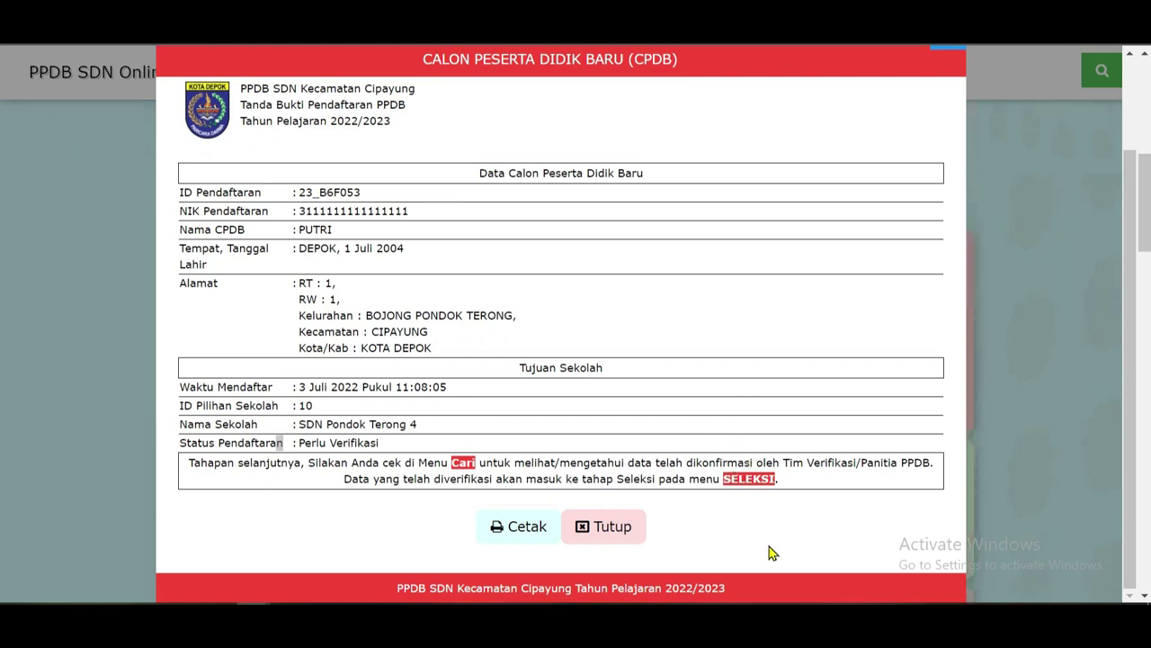
# Close the receipt with Tutup to return to the Cipayung welcome page.
pyautogui.click(625, 535)
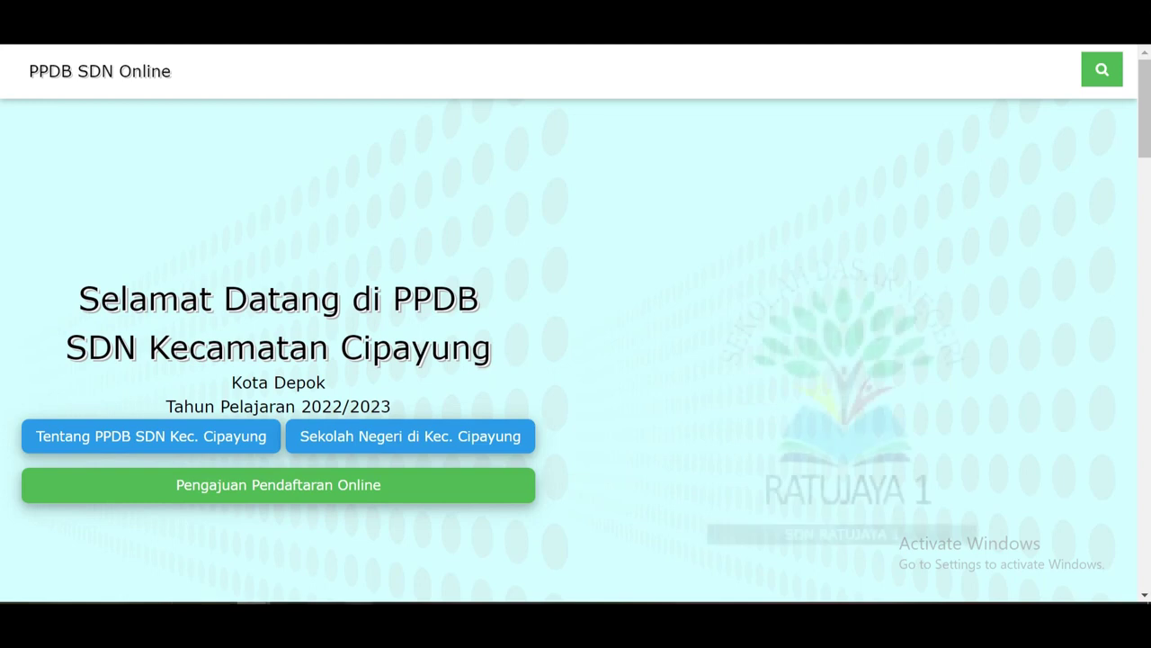
pyautogui.moveTo(253, 625)
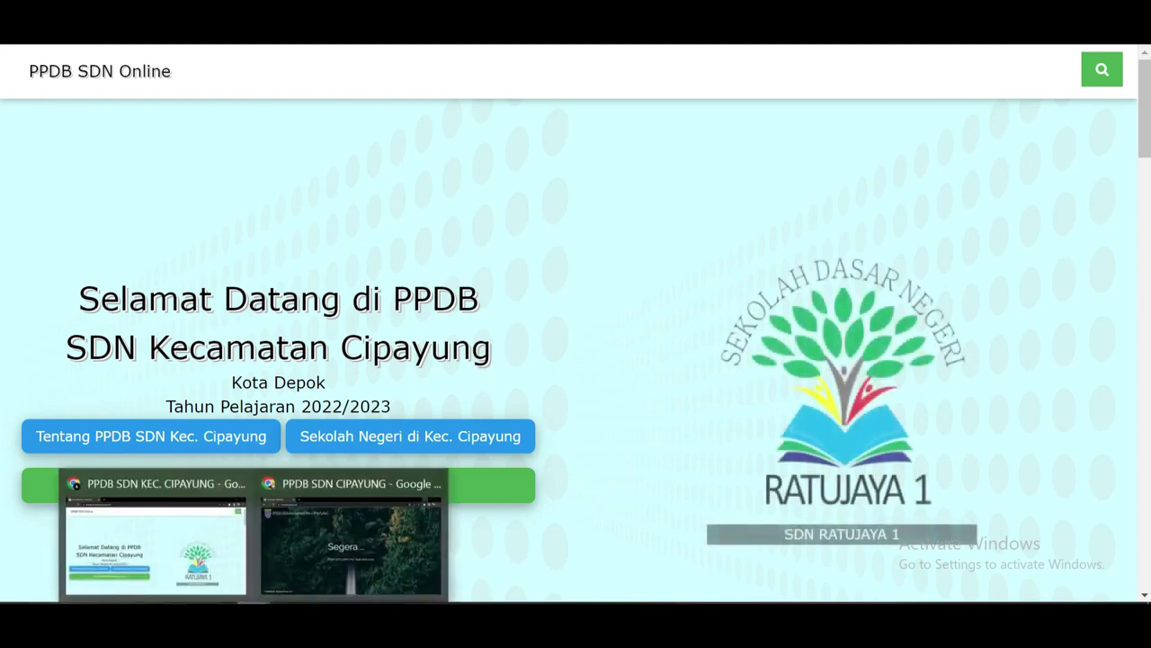